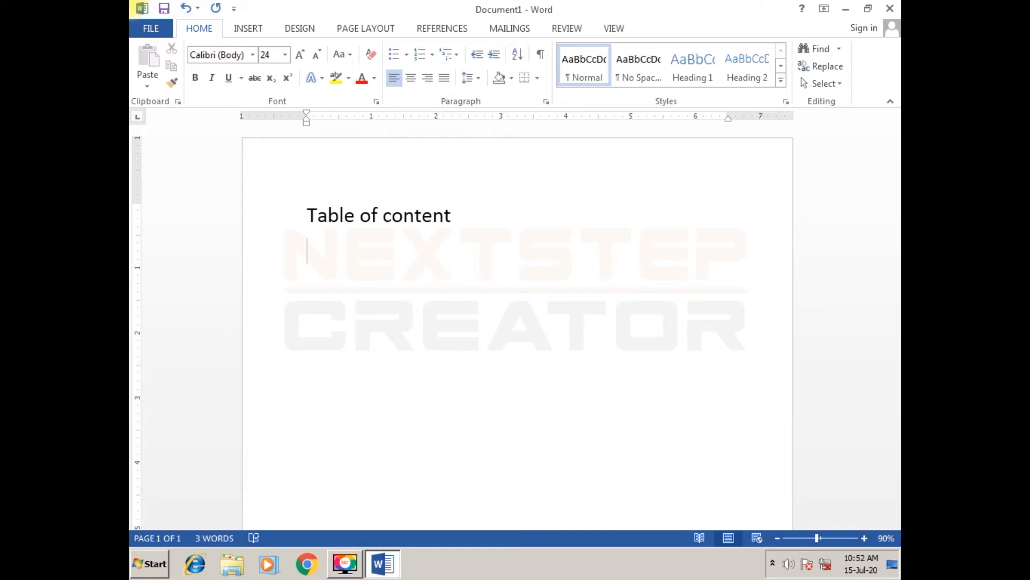
- Below the "Table of content" title, write the sentence "Use to set the document according to page number."
type("set the ")
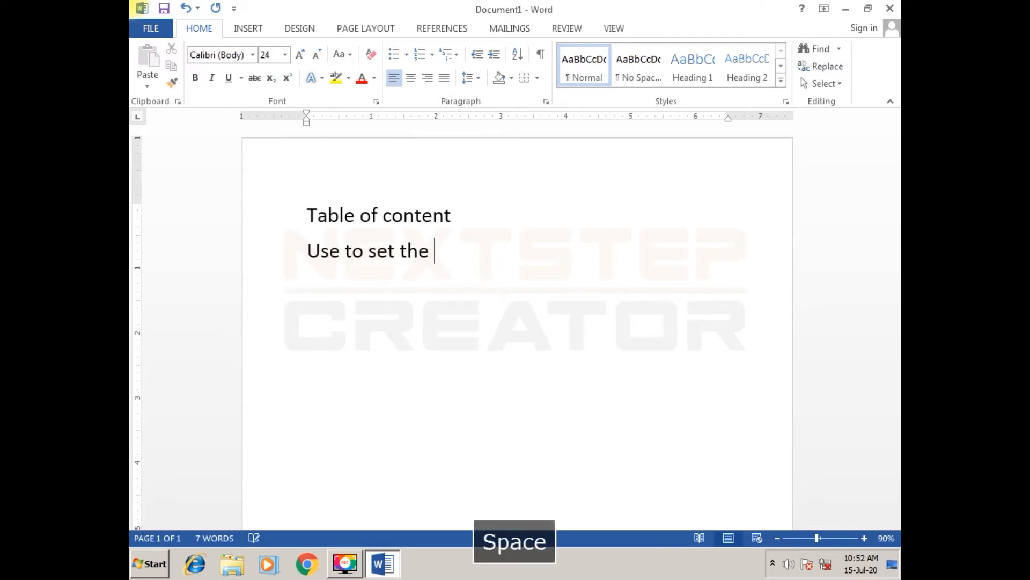
type("document ")
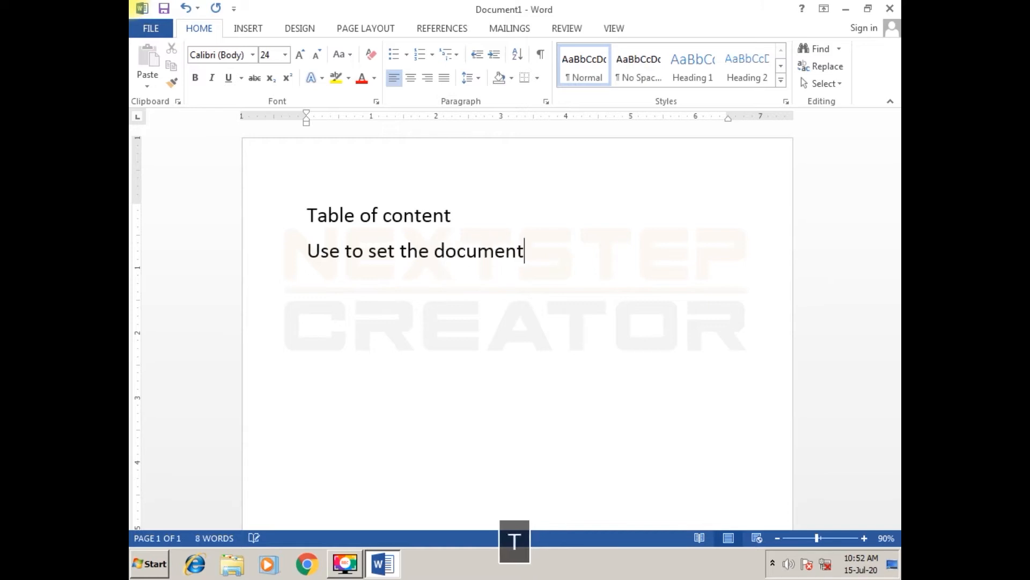
type("according to ")
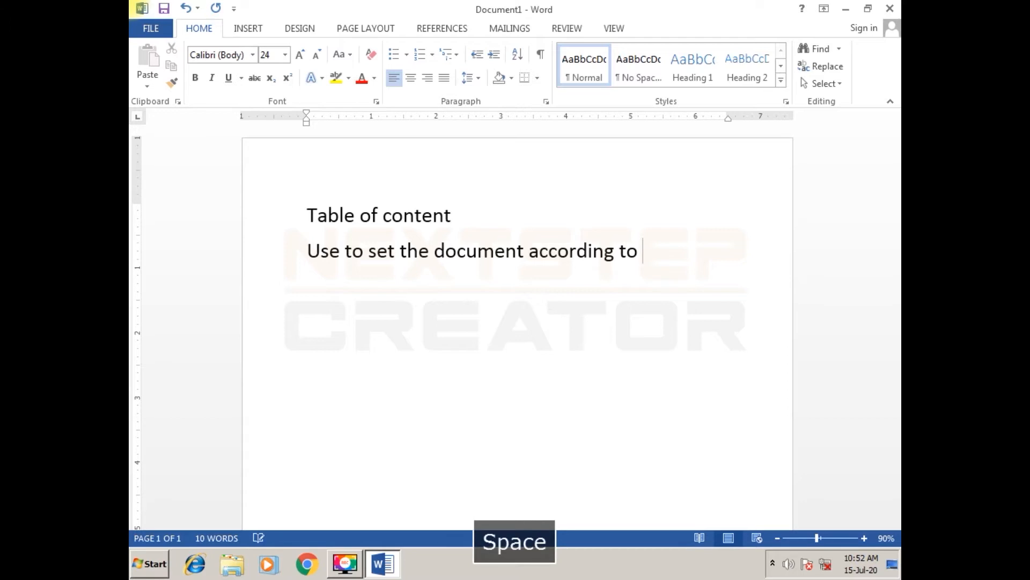
type("page number")
key("BackSpace")
type(".")
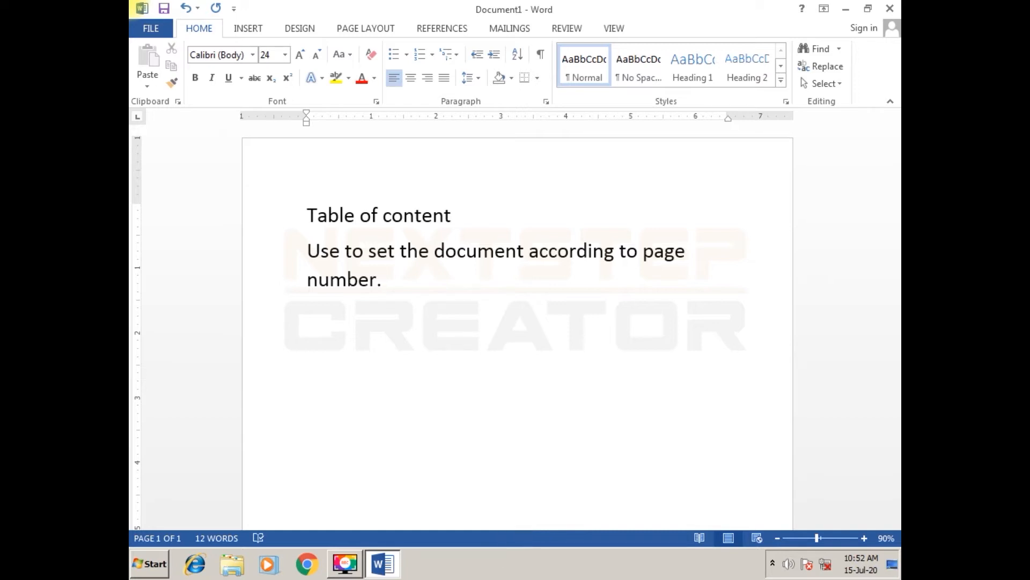
type("it is ")
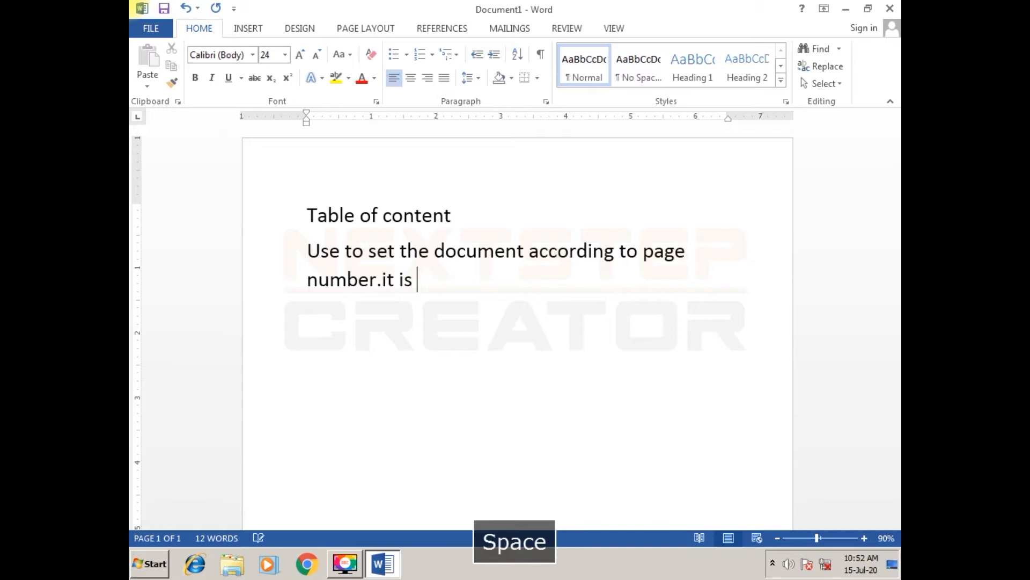
type("alwa")
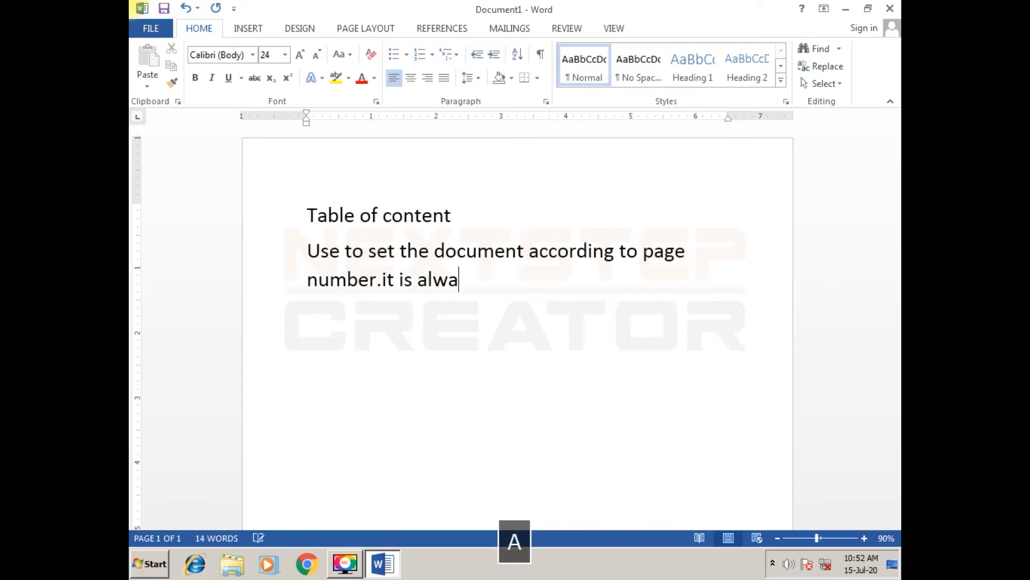
type("ys o")
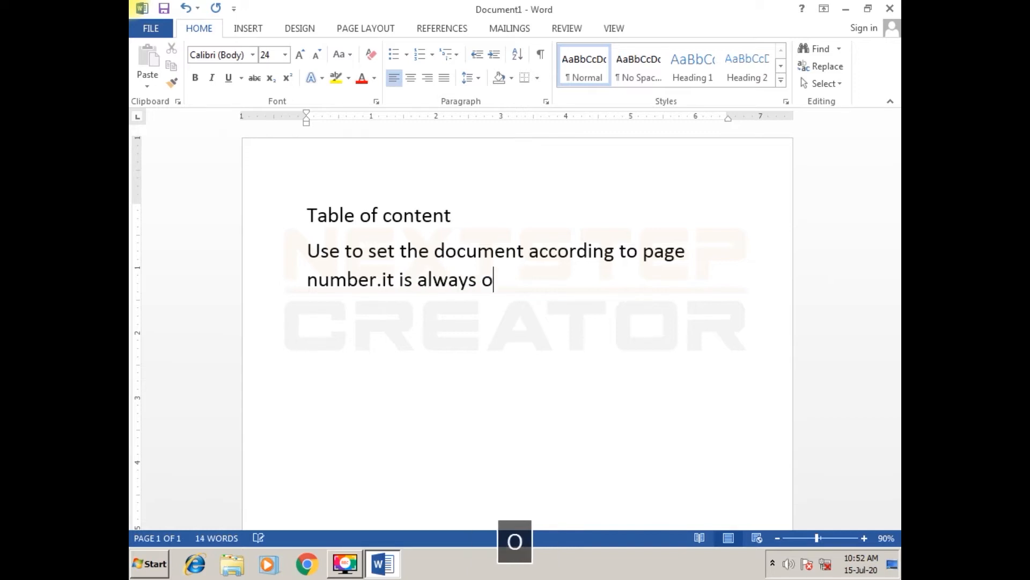
type("n the 1st page ")
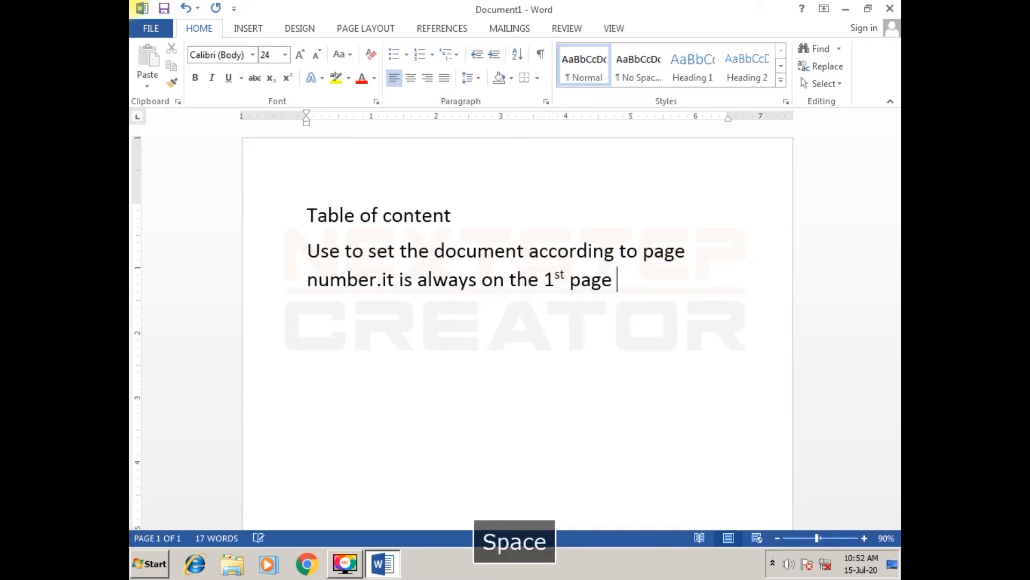
type("of ou")
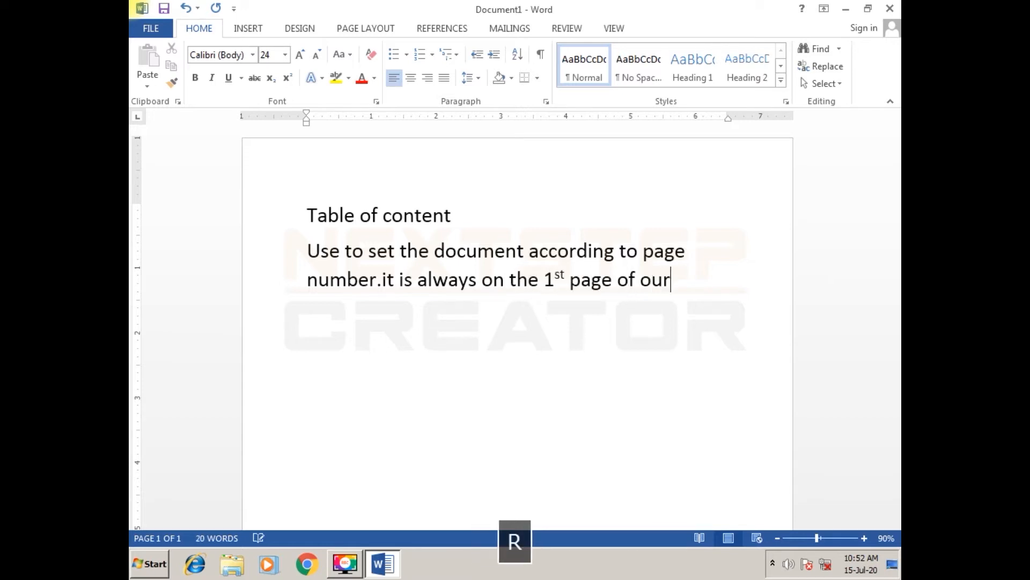
type("r")
- Continue the paragraph with the sentence "it is always on the 1st page of your document"
key("BackSpace")
key("BackSpace")
key("BackSpace")
type("your do")
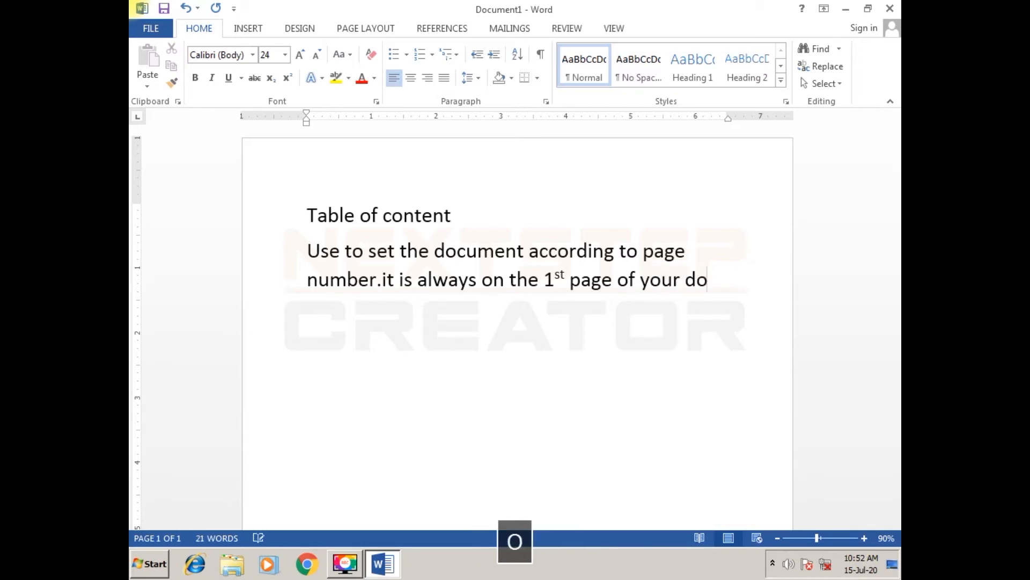
type("cument")
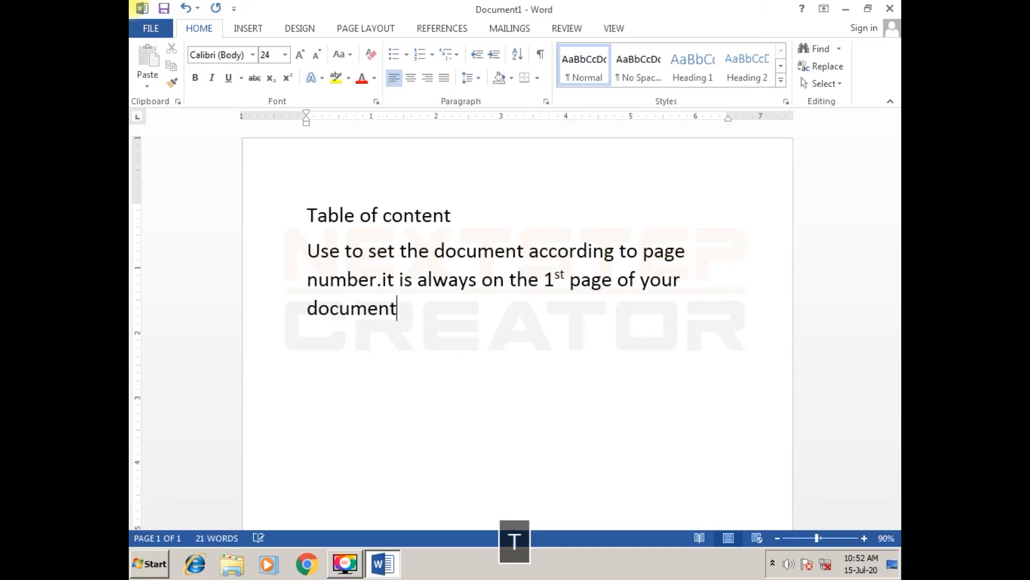
type(".when we create ta")
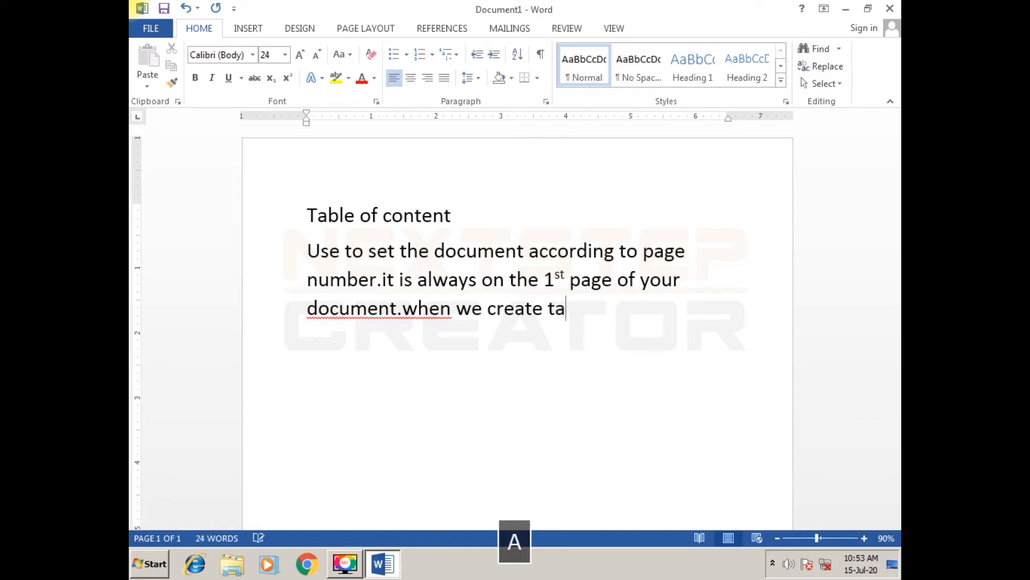
type("ble of ")
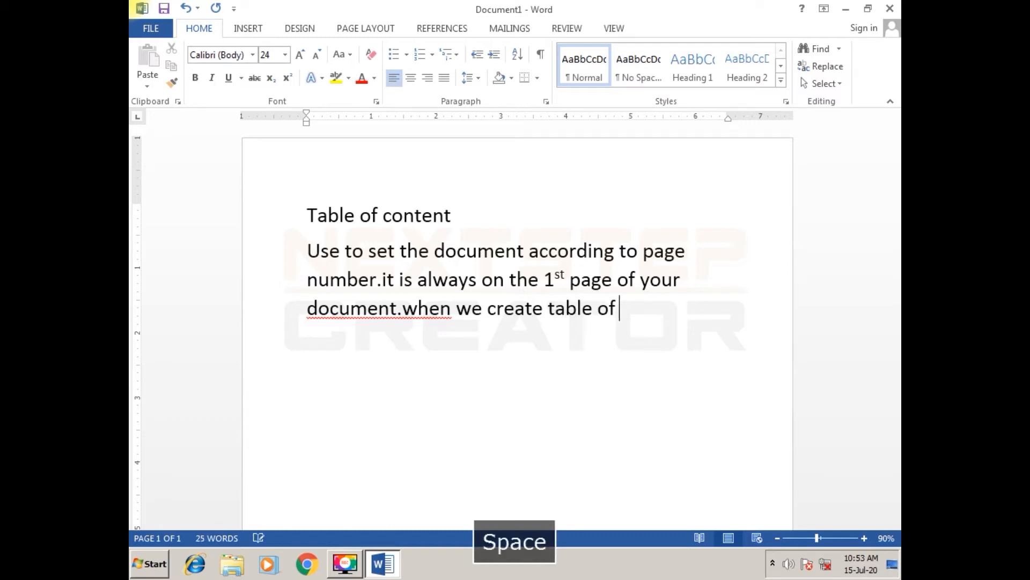
type("content ")
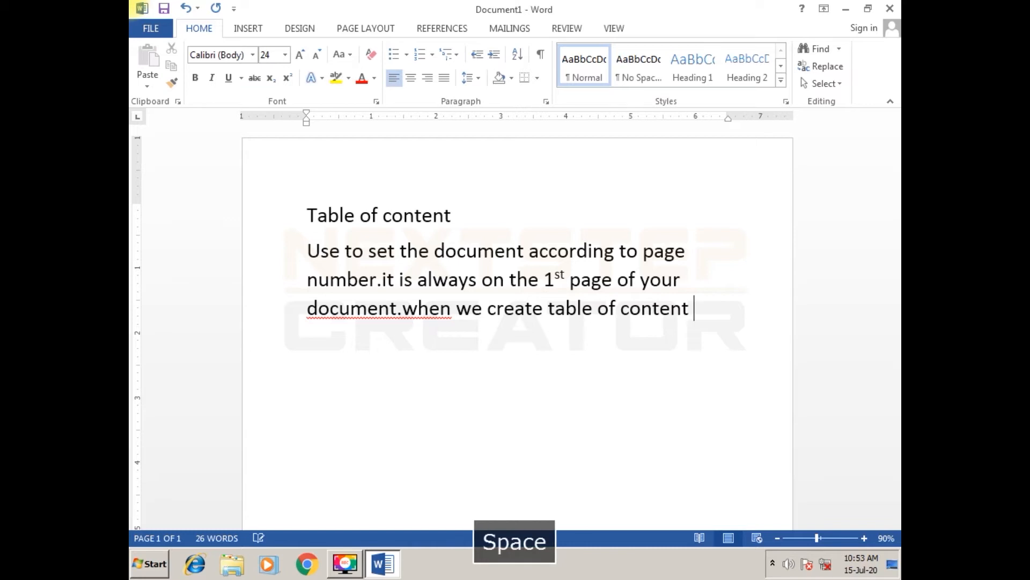
type("in doci")
- End that sentence with a period and add "when we create table of content in document we must create headings in our document"
key("BackSpace")
type("i")
key("BackSpace")
type("umen")
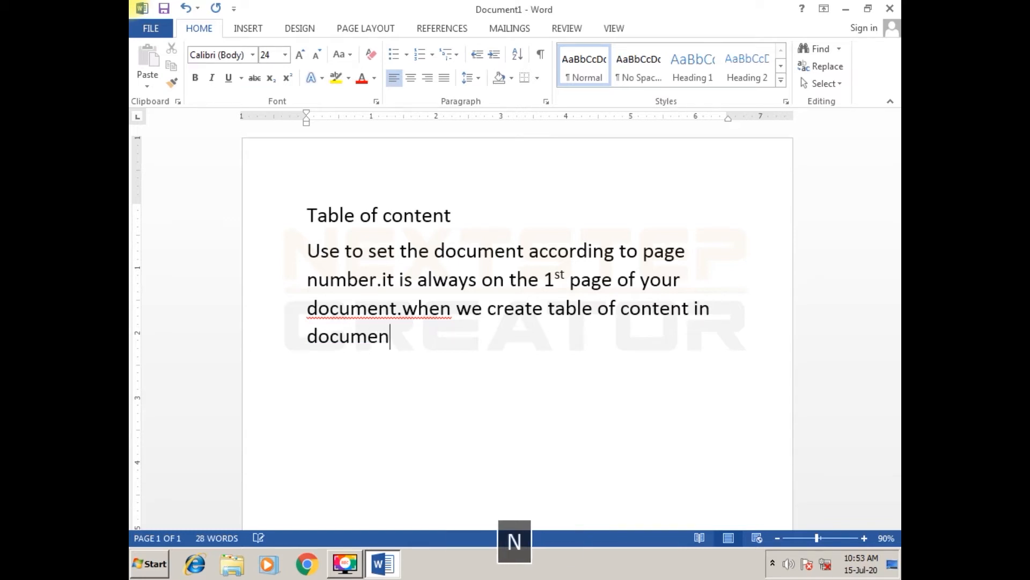
type("t we ")
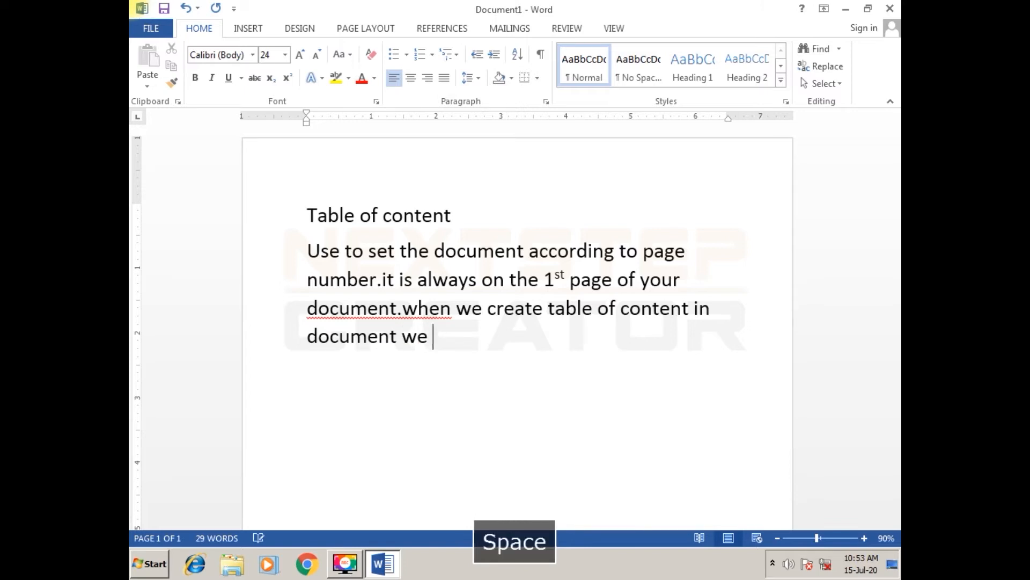
type("must create h")
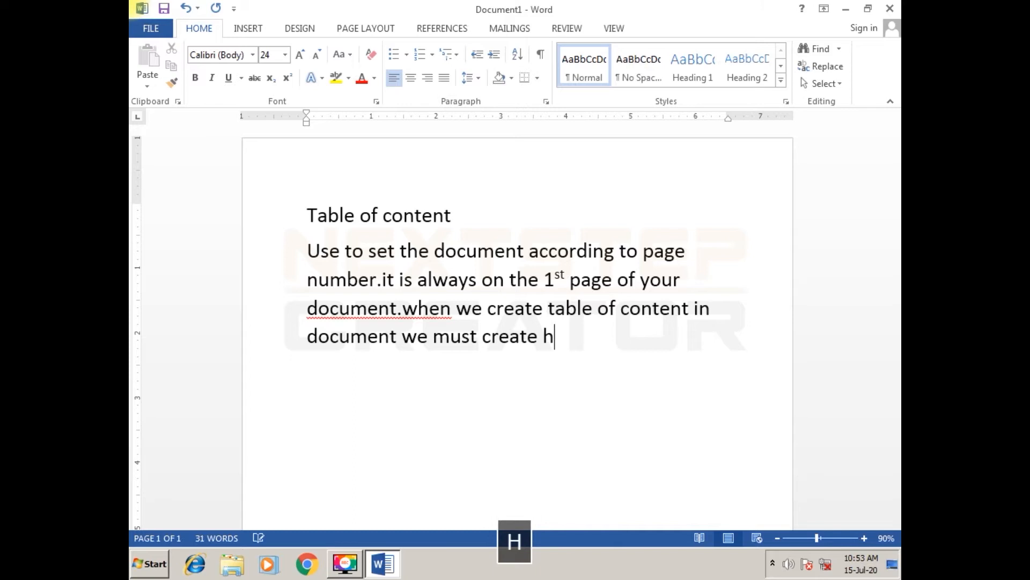
type("eadi")
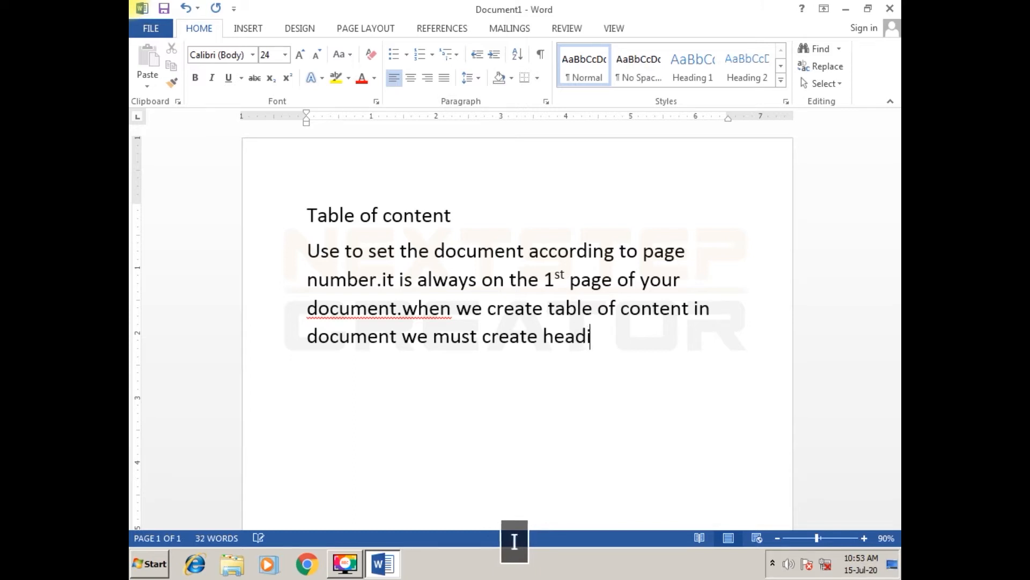
type("ngs i")
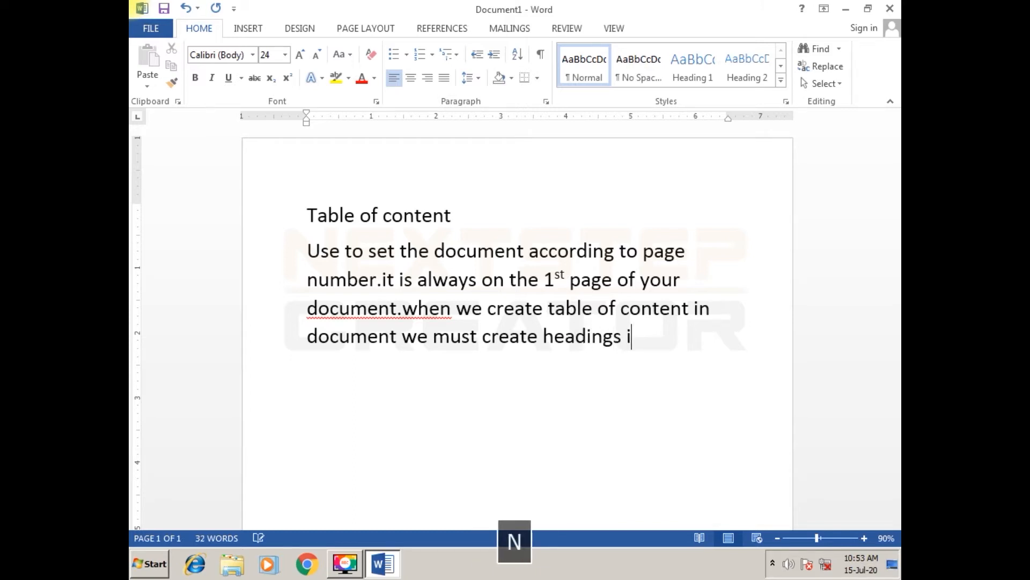
type("n our ")
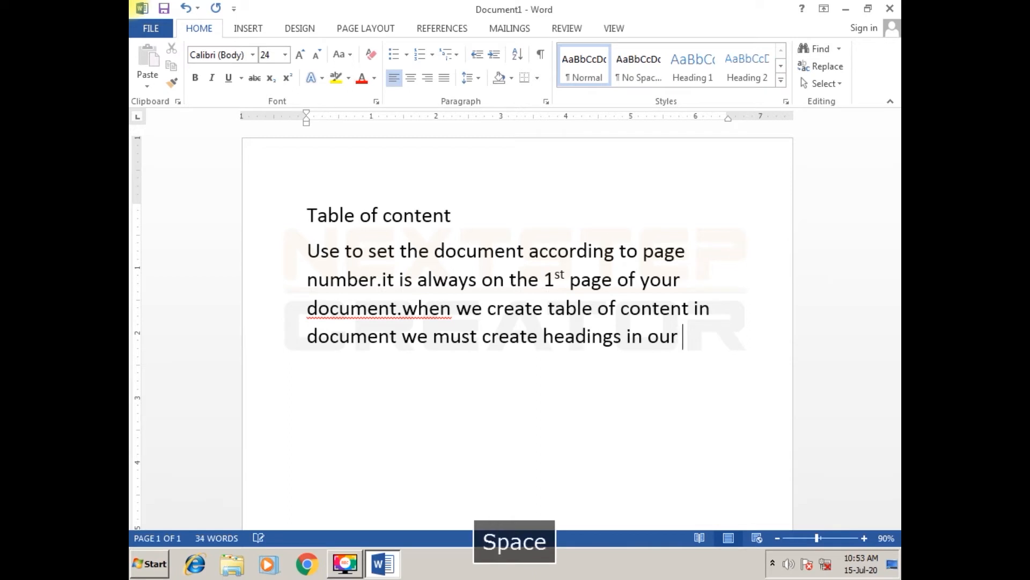
type("document")
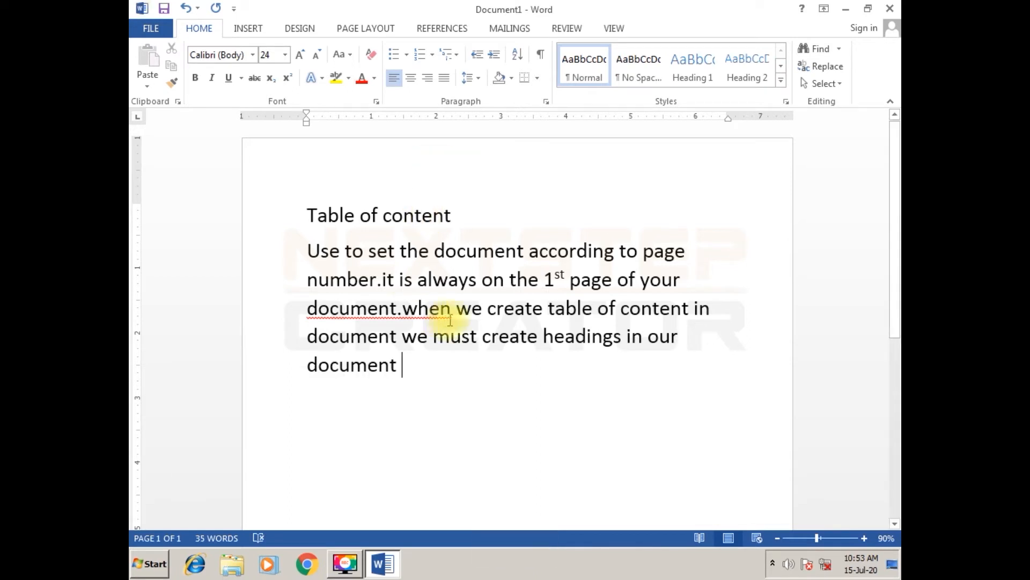
left_click_drag(490, 249, 708, 258)
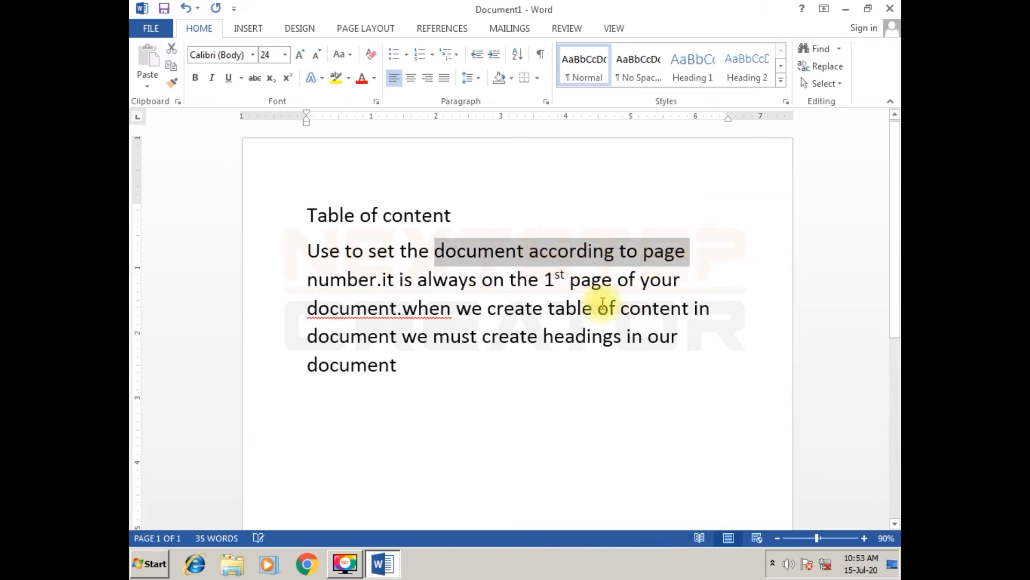
left_click_drag(509, 283, 678, 283)
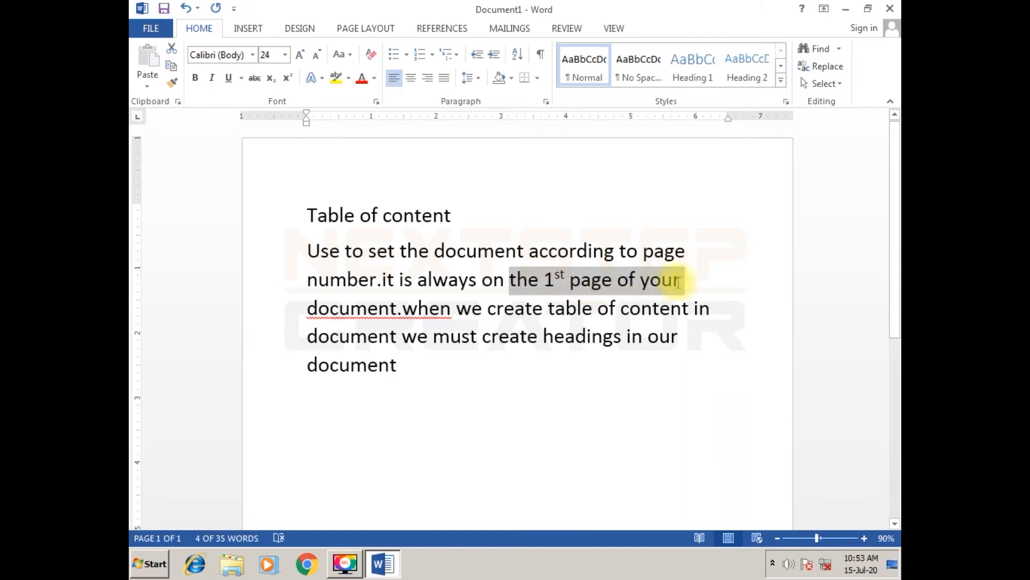
left_click(563, 314)
left_click_drag(452, 337, 652, 336)
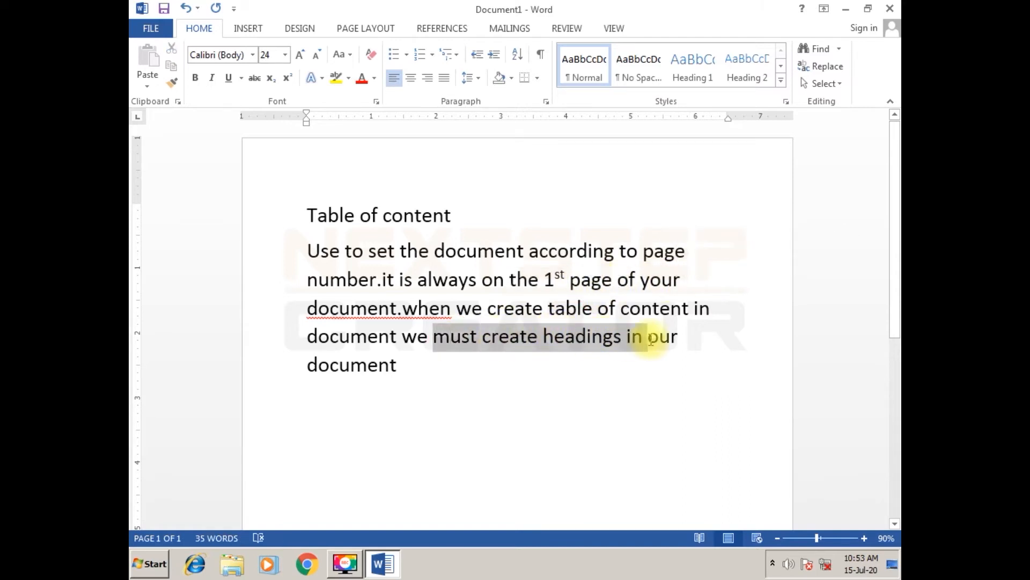
left_click(649, 335)
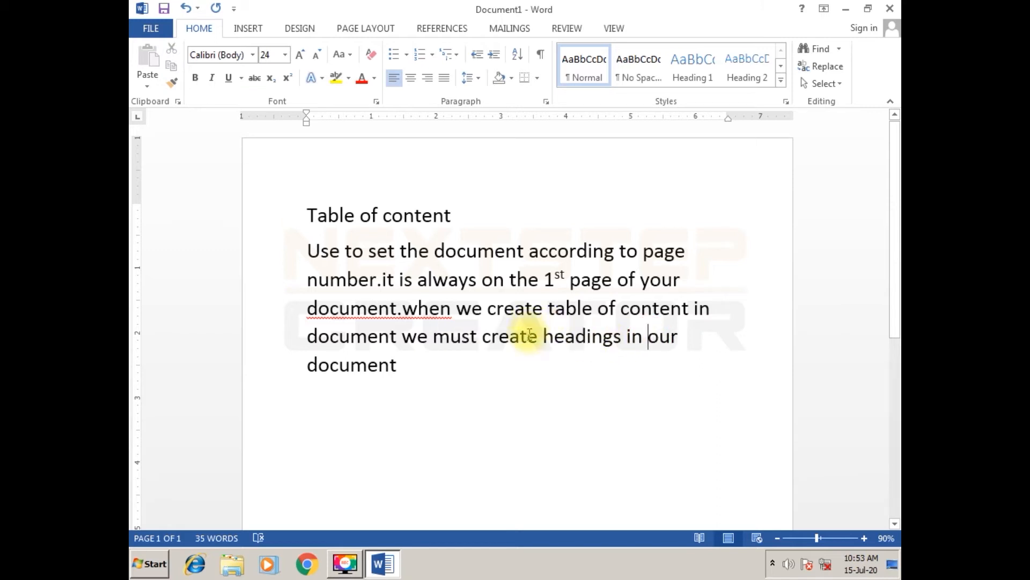
- Delete the "Table of content" title and the whole explanatory paragraph to leave a blank page
left_click_drag(481, 380, 291, 159)
key("Delete")
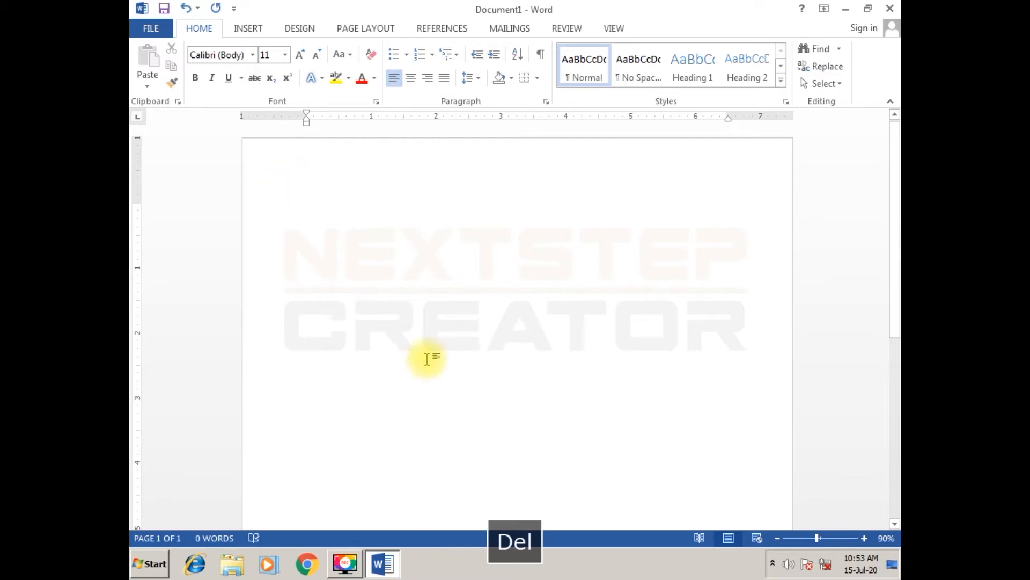
- Insert page breaks repeatedly from the first page until the blank document has 20 pages
scroll(449, 373, "down", 1)
scroll(448, 373, "down", 5)
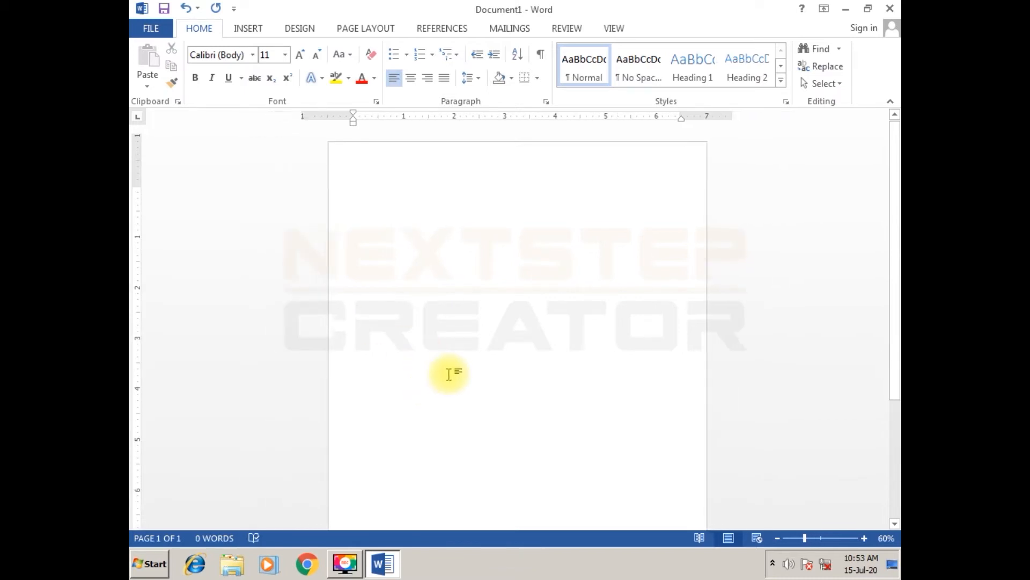
scroll(448, 373, "up", 4)
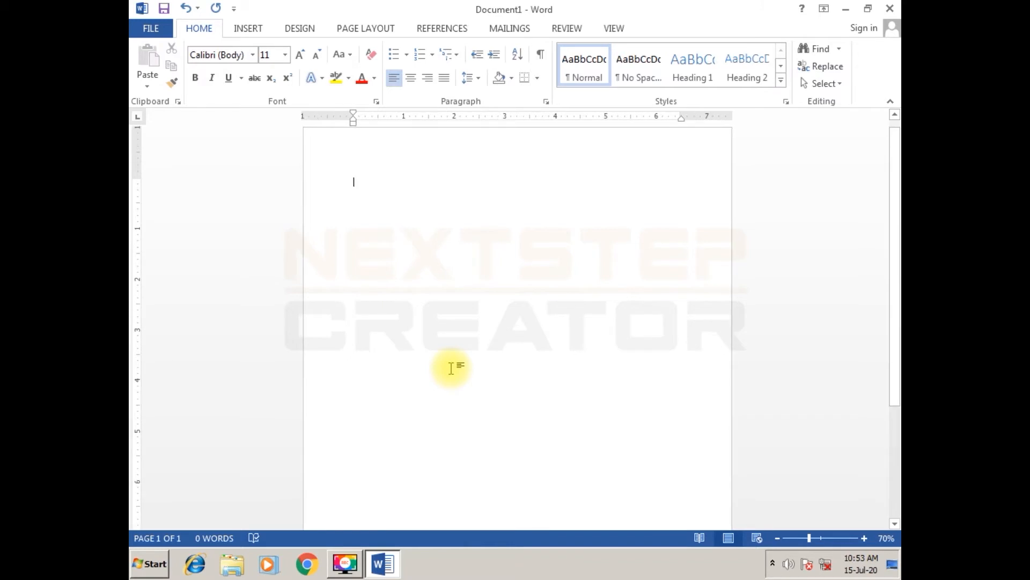
left_click(468, 230, "ctrl")
scroll(467, 230, "down", 2)
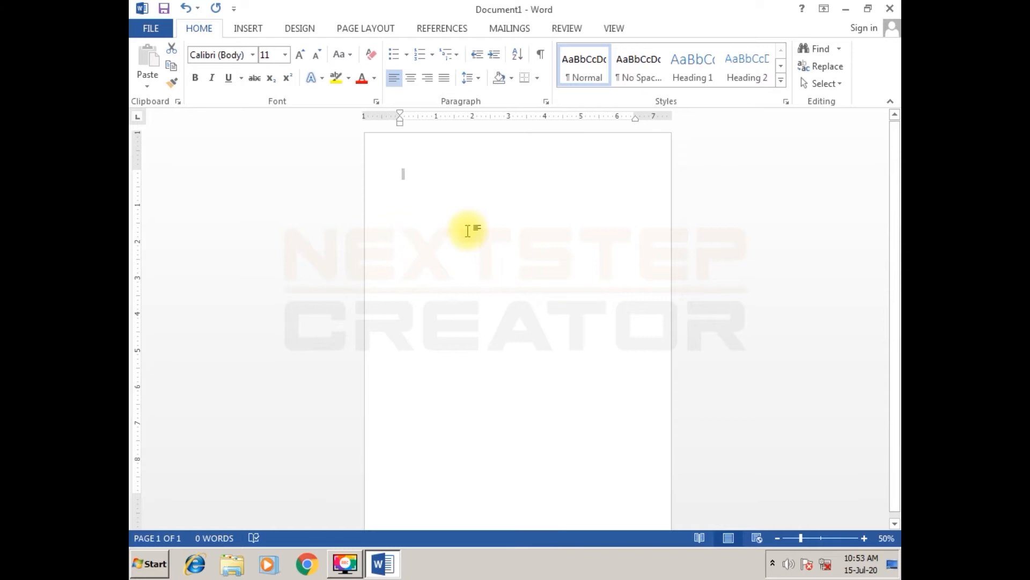
key("ctrl+Return")
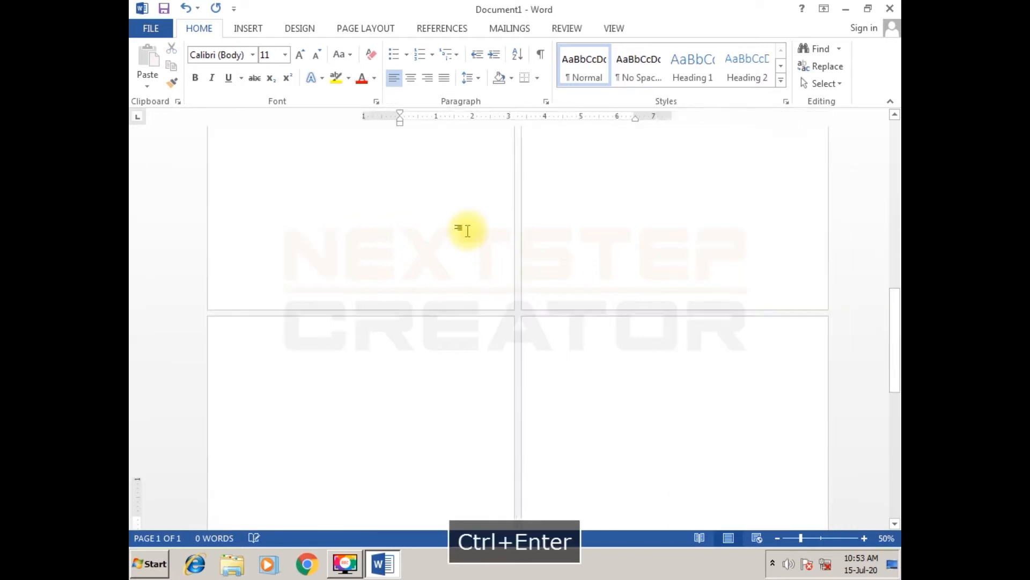
key("ctrl+Return")
key("ctrl+Return")
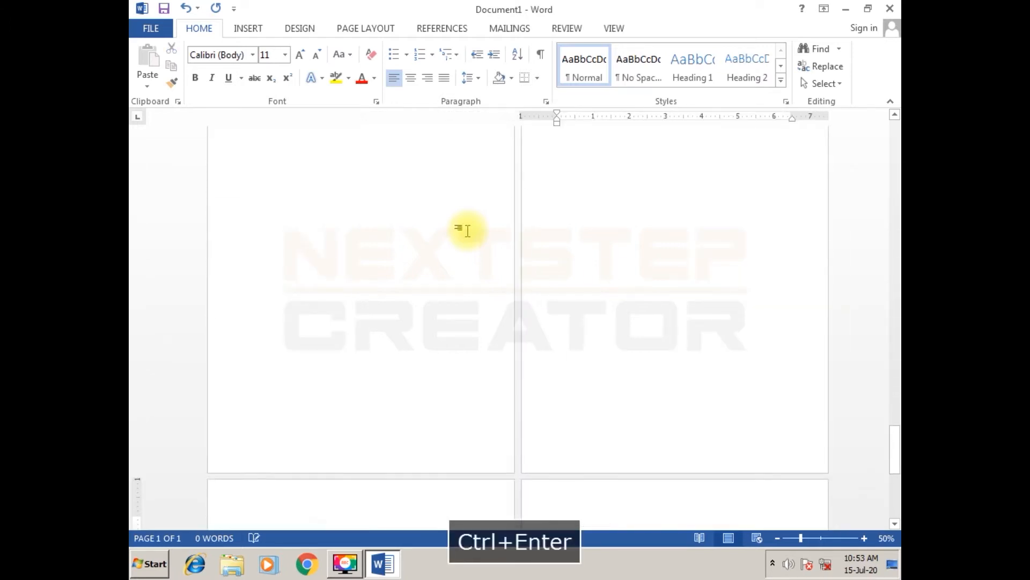
key("ctrl+Return")
key("ctrl+Return")
key("ctrl+Return")
key("ctrl+Return")
key("ctrl+Return")
key("ctrl+Return")
key("ctrl+Return")
key("ctrl+Return")
key("ctrl+Return")
key("ctrl+Return")
key("ctrl+Return")
key("ctrl+Return")
key("ctrl+Return")
key("ctrl+Return")
key("ctrl+Return")
key("ctrl+Return")
scroll(379, 420, "down", 4)
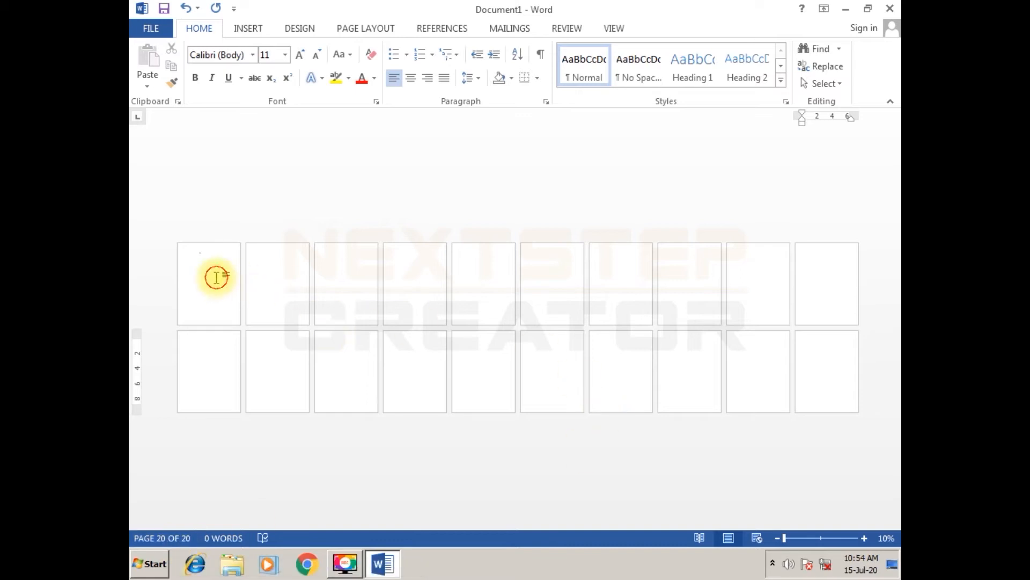
- Zoom in to 70% and increase the font size of the entire document to 22
left_click(241, 322)
scroll(241, 322, "up", 3)
scroll(241, 322, "up", 3)
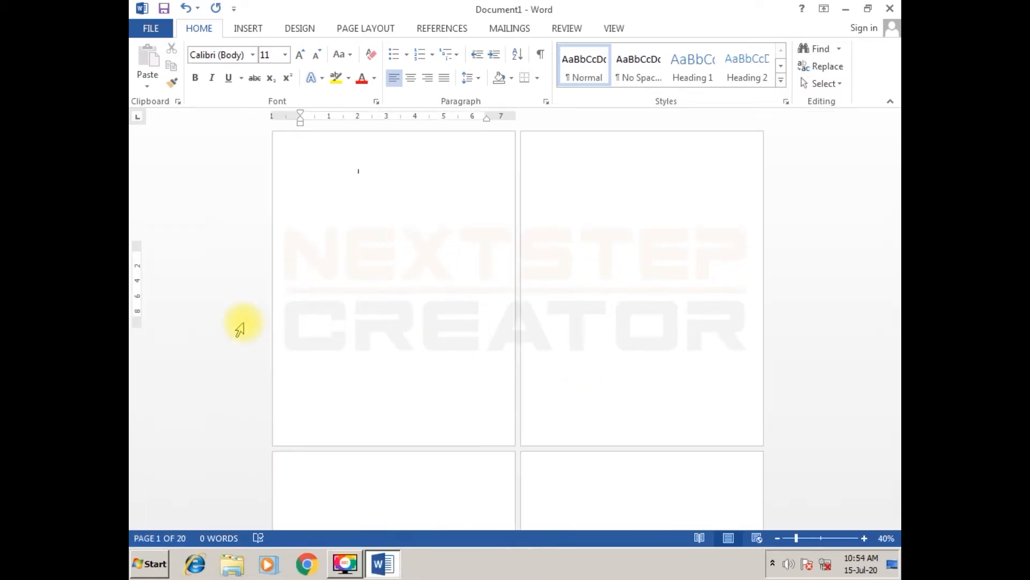
scroll(495, 358, "up", 2)
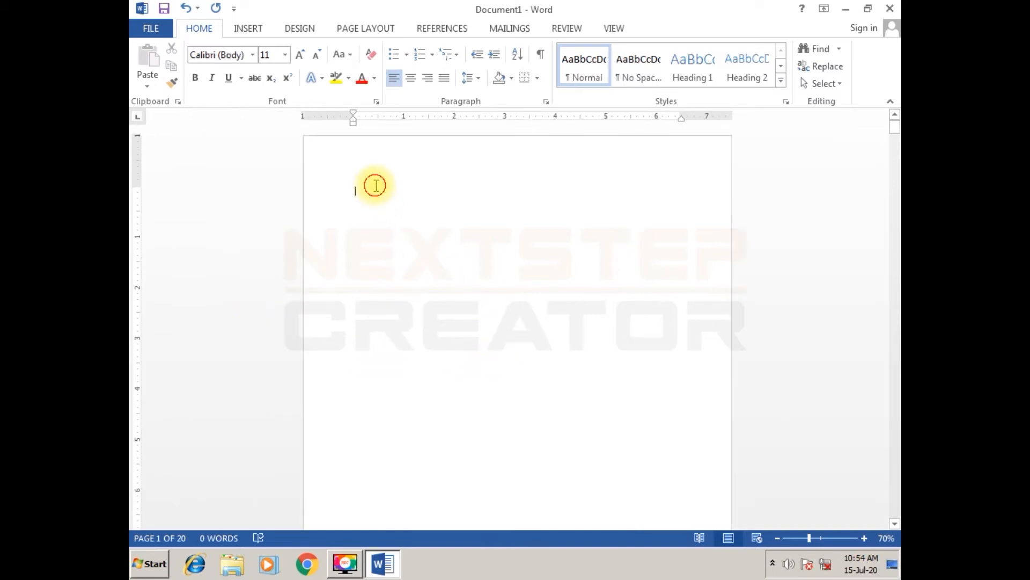
key("ctrl+a")
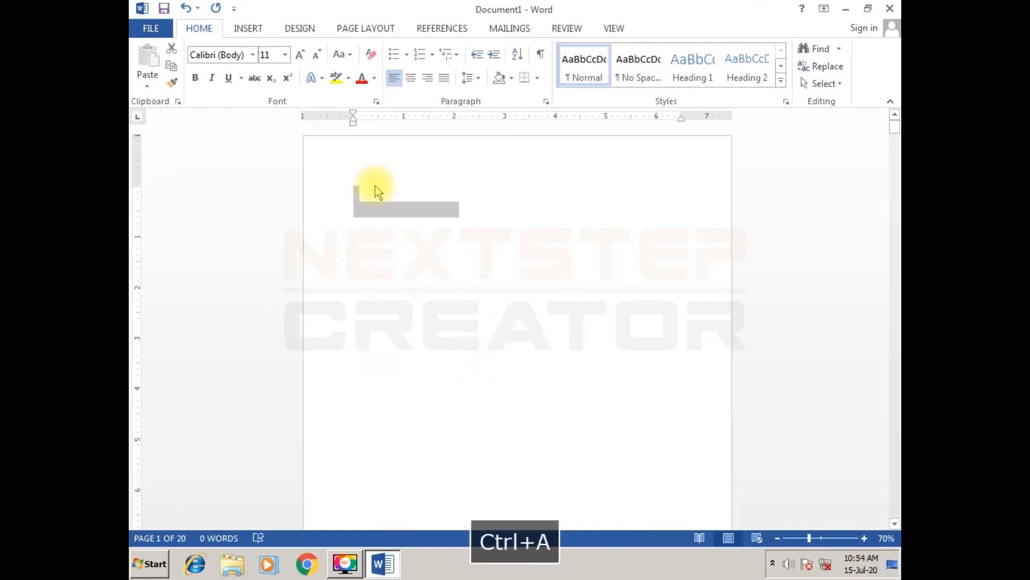
key("ctrl+shift+period")
key("ctrl+shift+period")
key("ctrl+shift+period")
key("ctrl+shift+period")
key("ctrl+shift+period")
key("ctrl+shift+period")
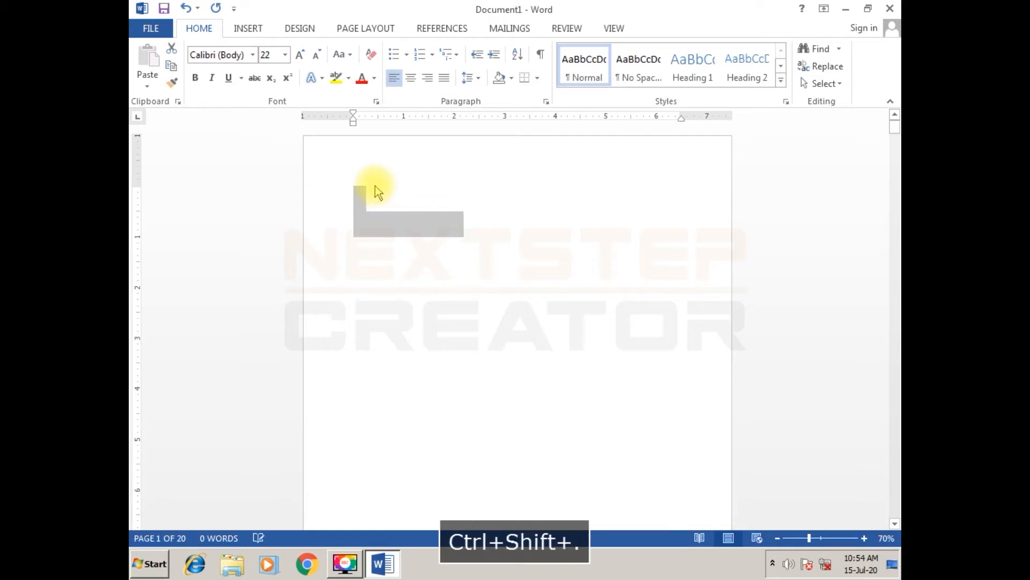
left_click(412, 226)
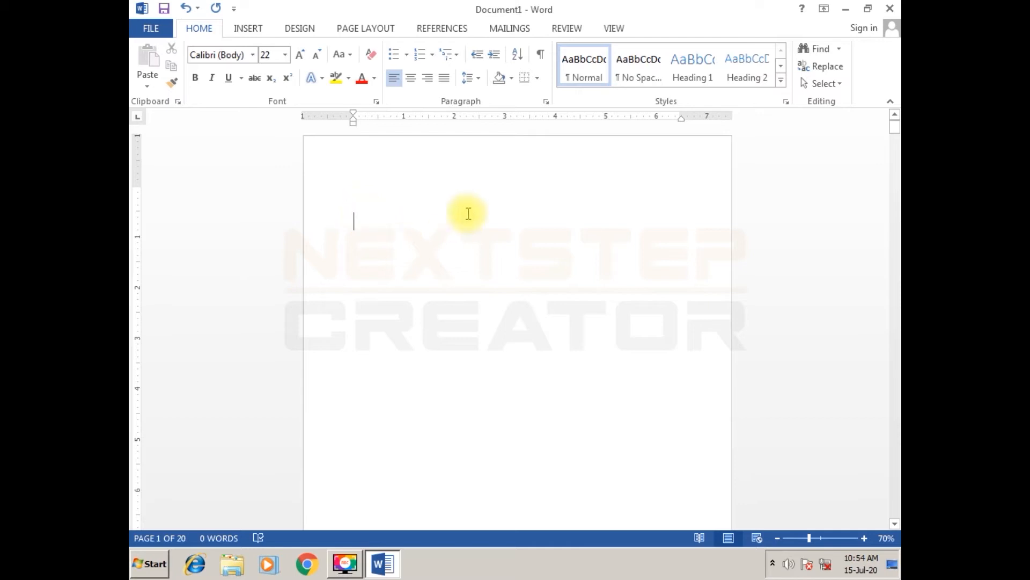
- Hide the white space between pages so the blank pages collapse into narrow strips
scroll(463, 212, "down", 15)
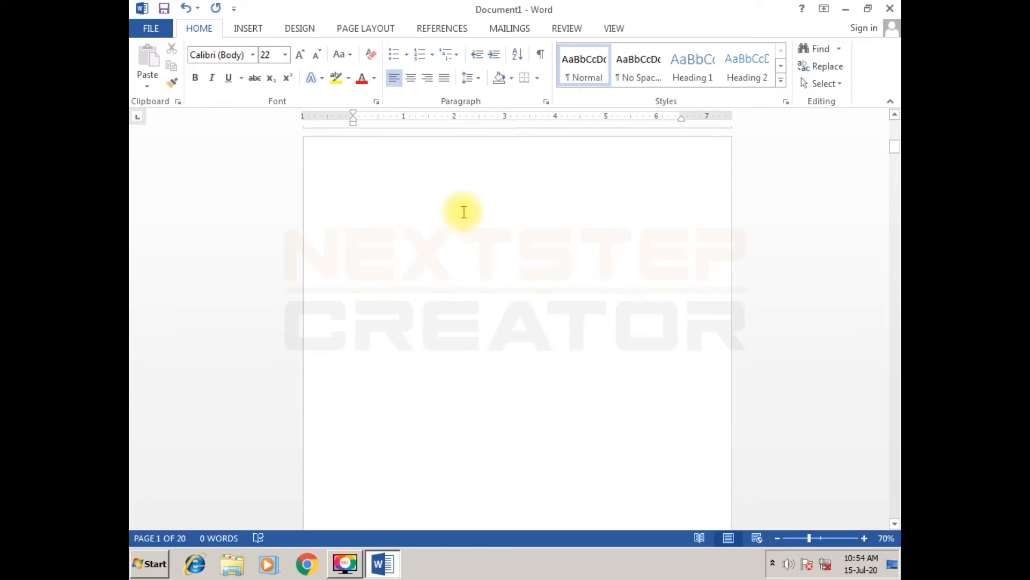
scroll(464, 212, "down", 5)
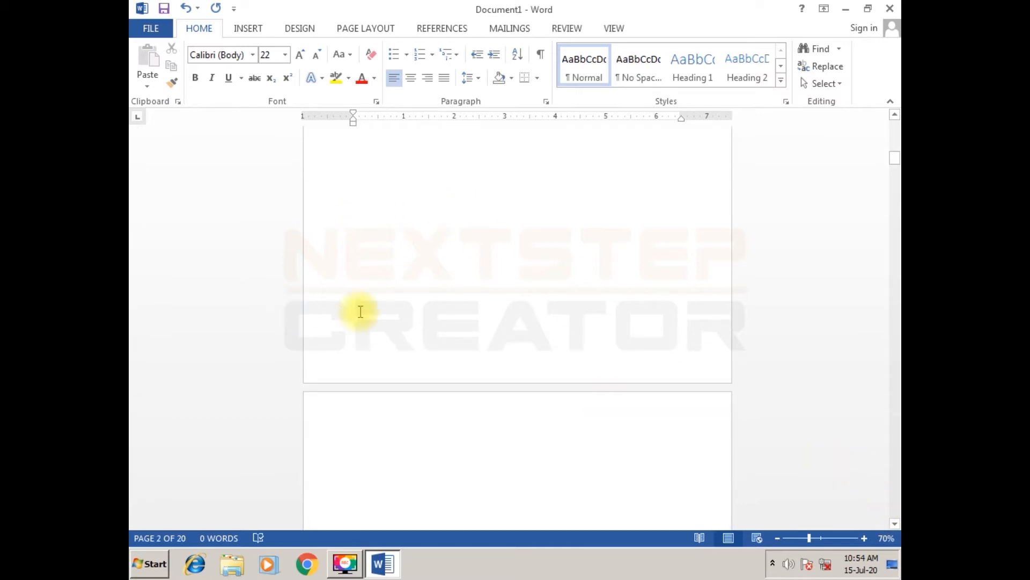
scroll(382, 309, "down", 15)
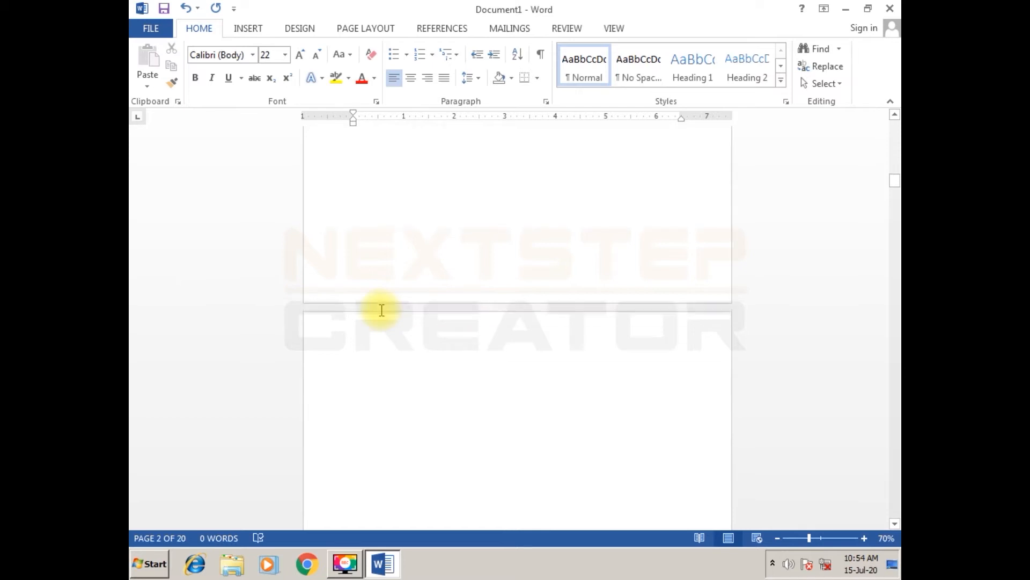
scroll(382, 310, "down", 6)
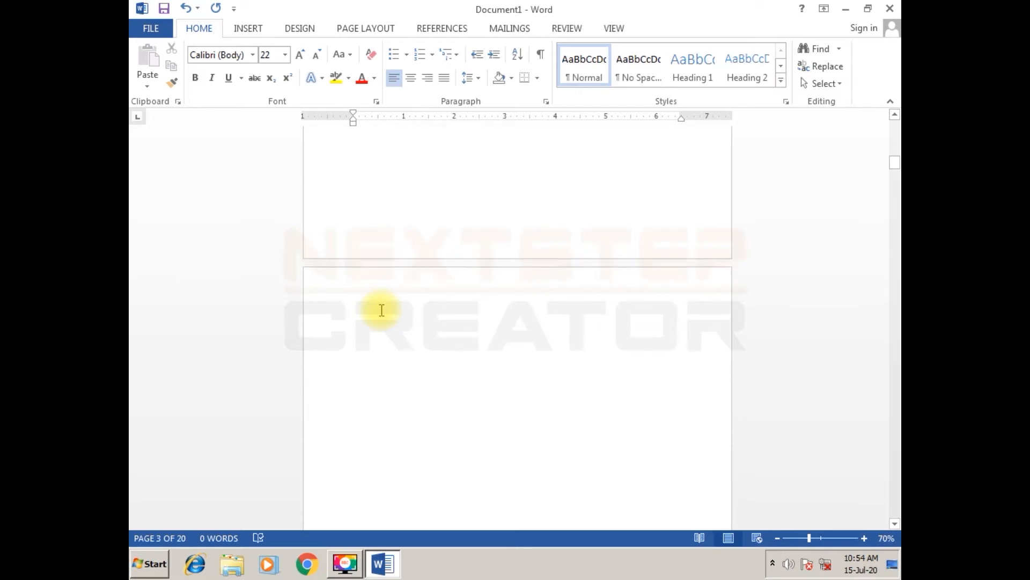
left_click(382, 310)
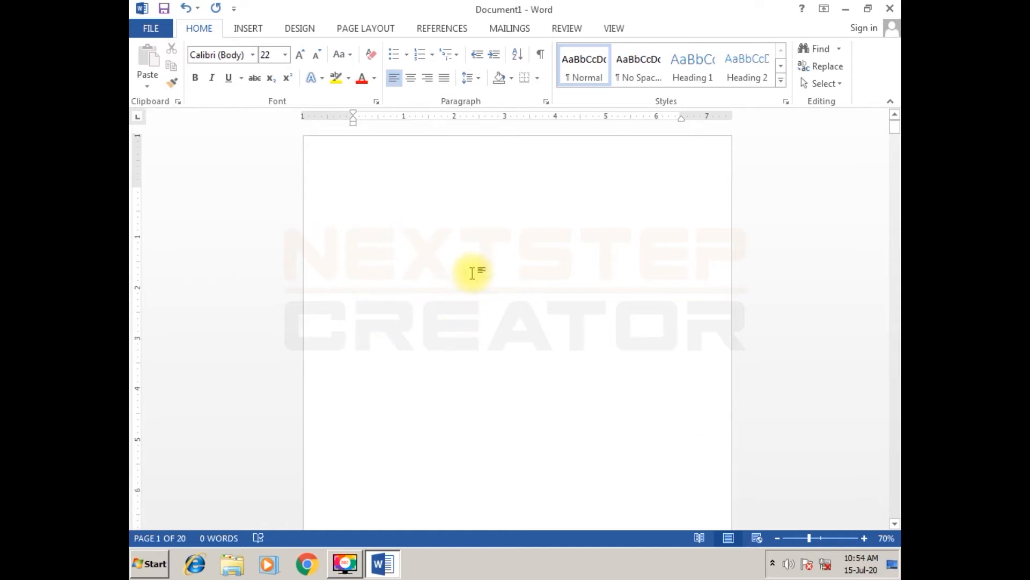
left_click(365, 196)
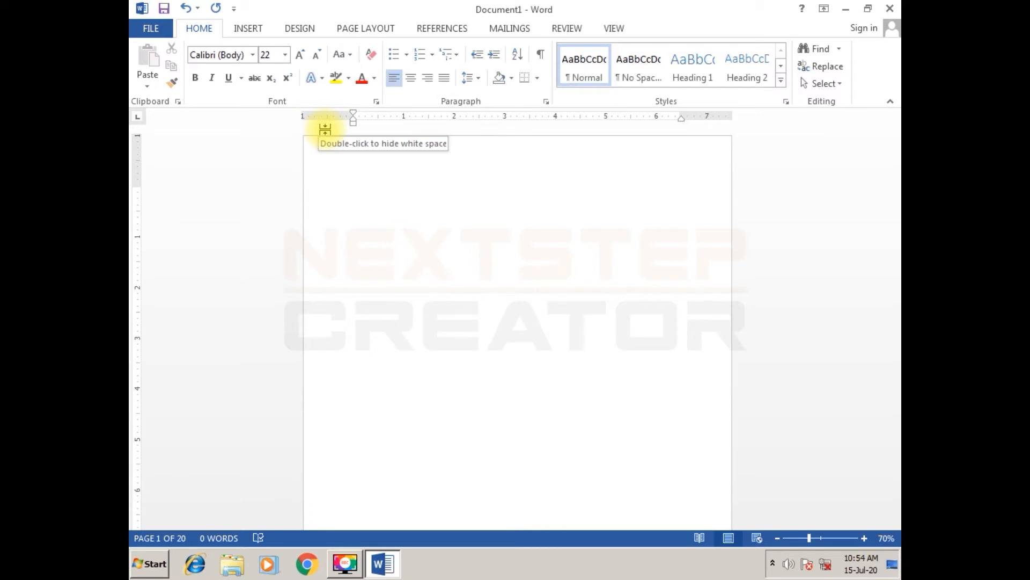
double_click(325, 130)
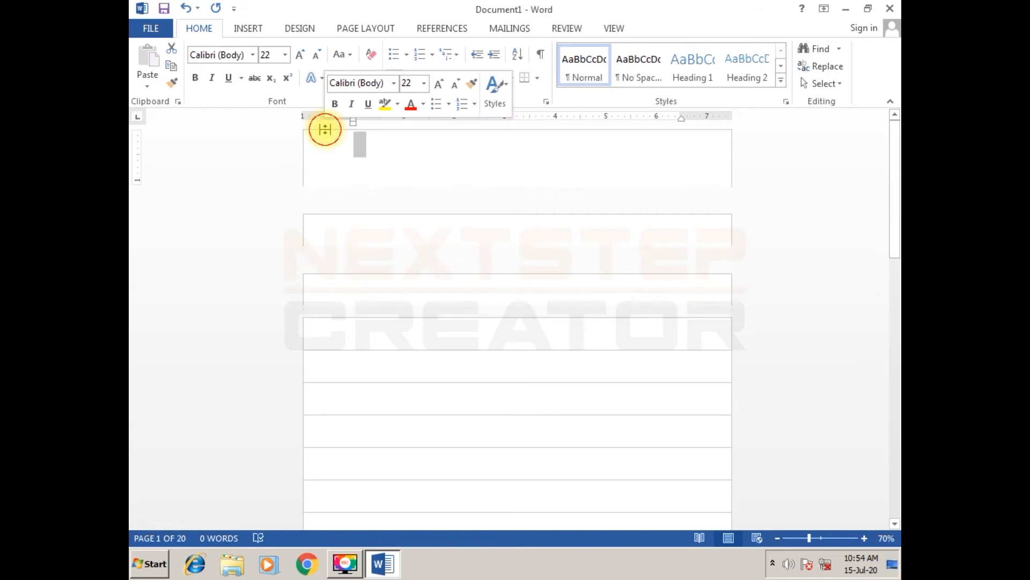
left_click(378, 160)
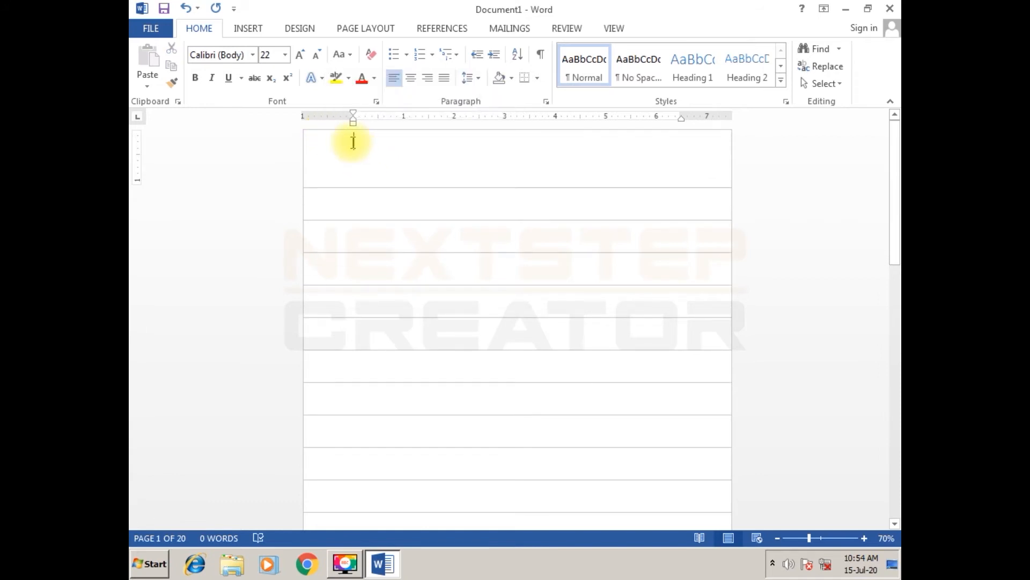
key("Delete")
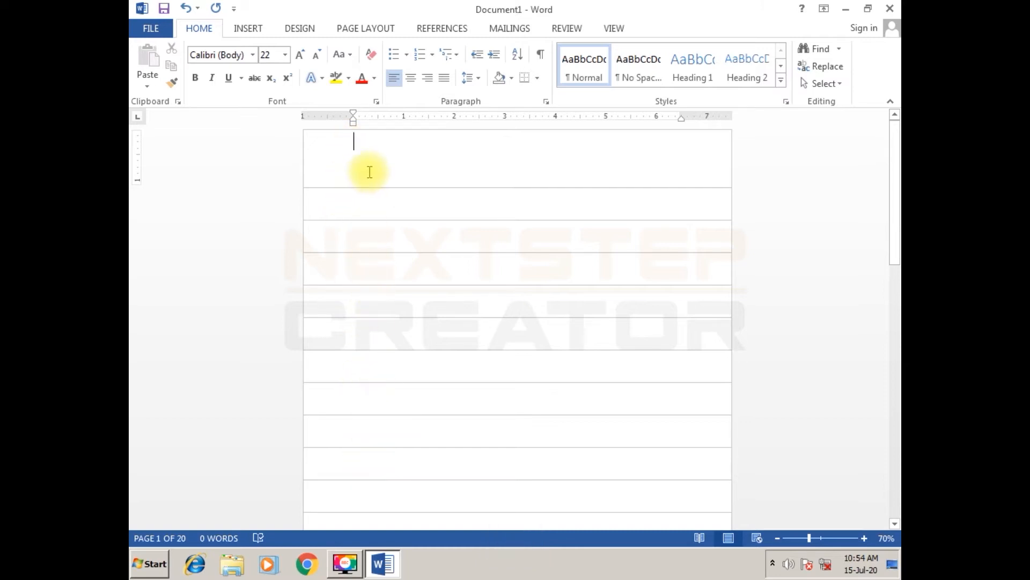
- Enter the heading "CHAPTER 1 - NOTEPAD" in capitals on page 2
left_click(371, 211)
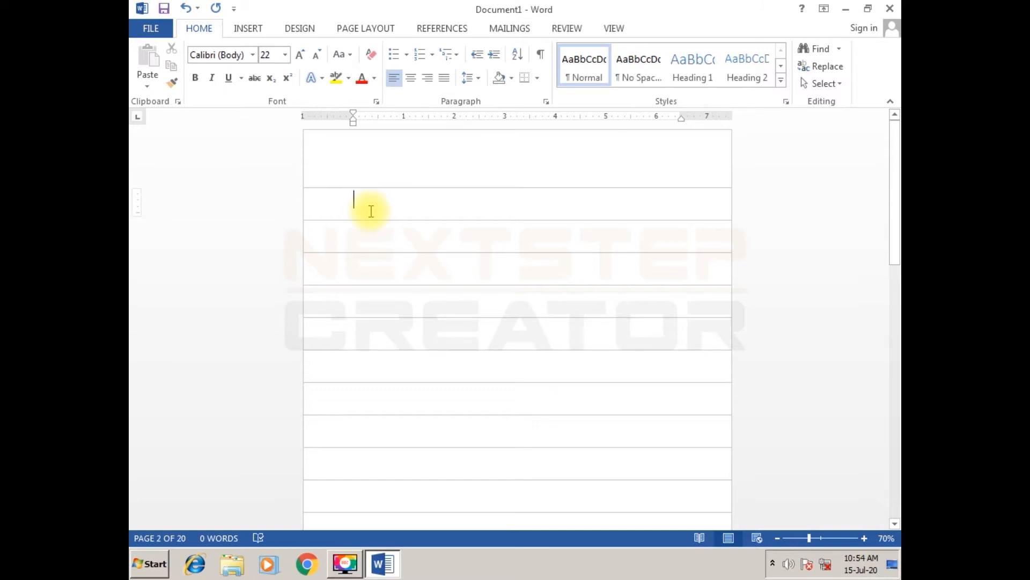
key("Caps_Lock")
type("CHA")
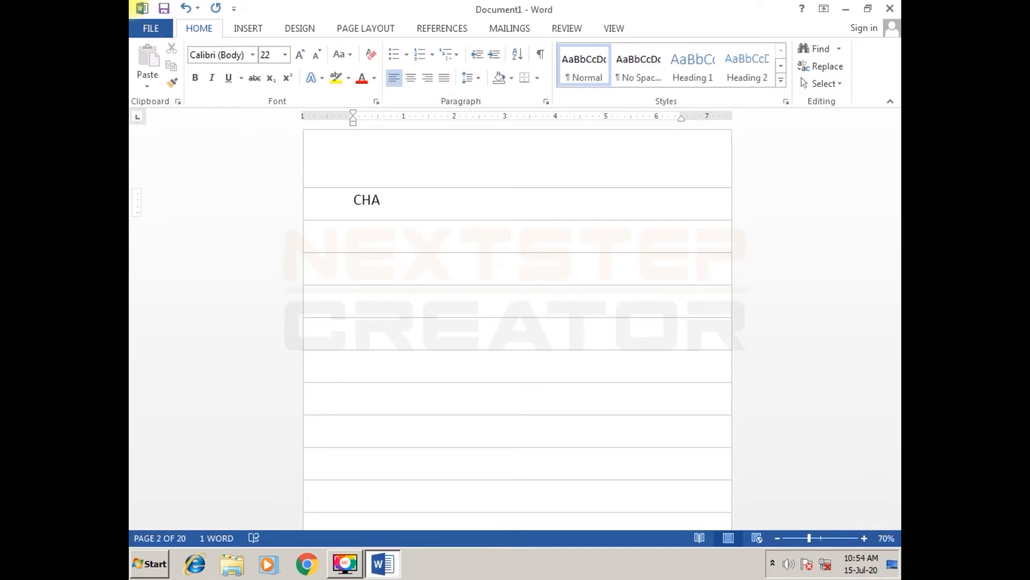
type("P")
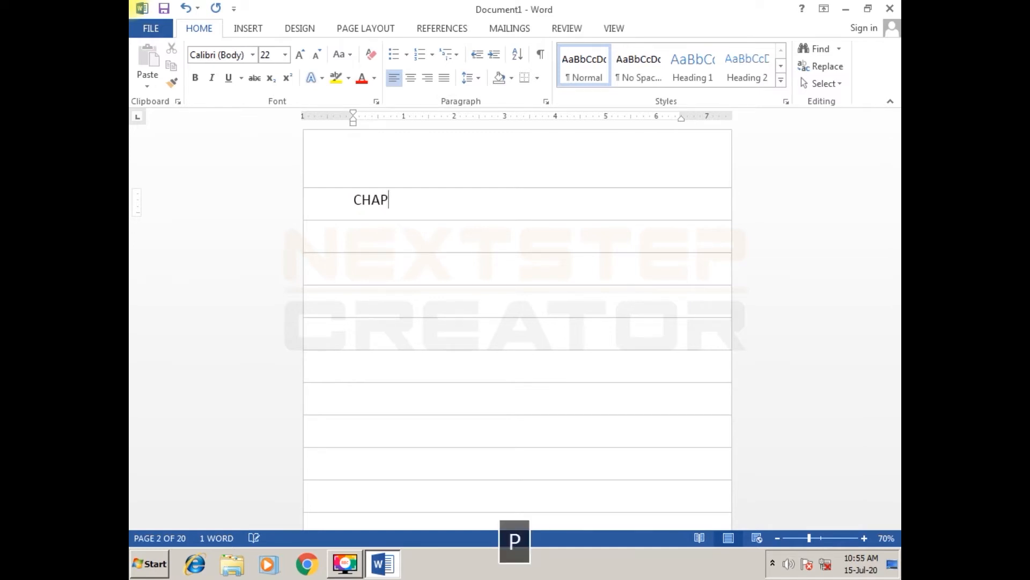
type("TER ")
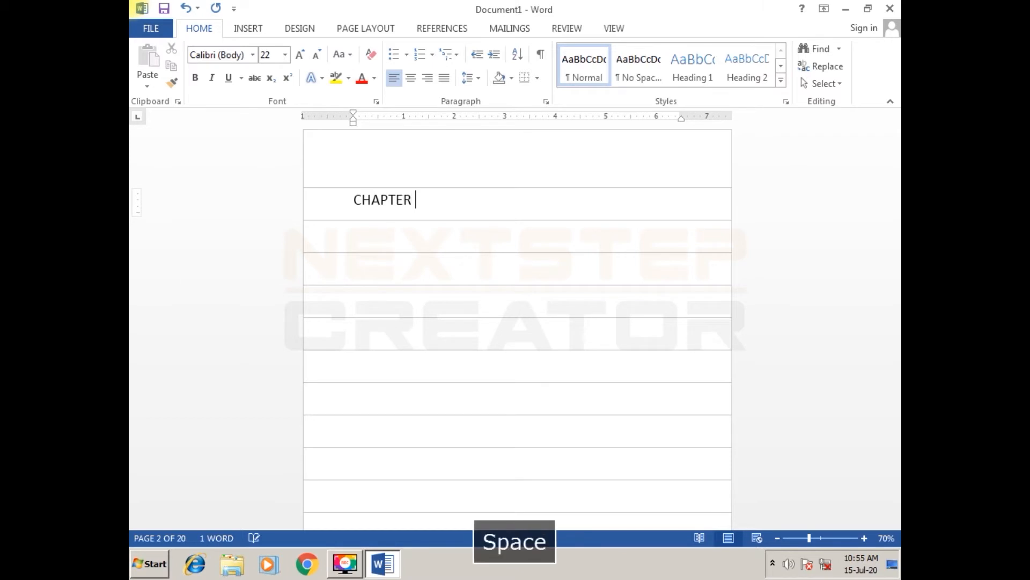
type("1 -")
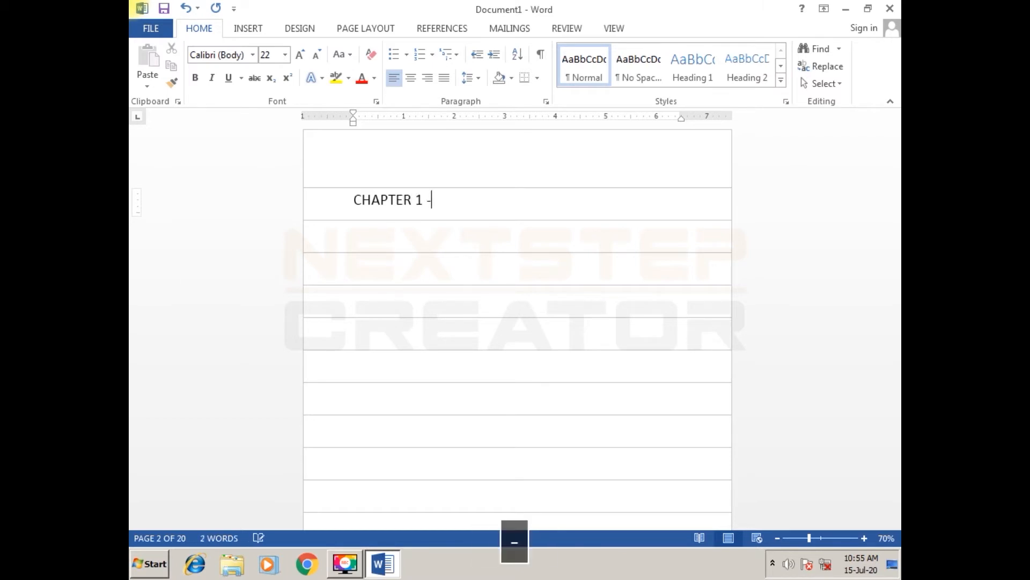
type(" NOTEPAD")
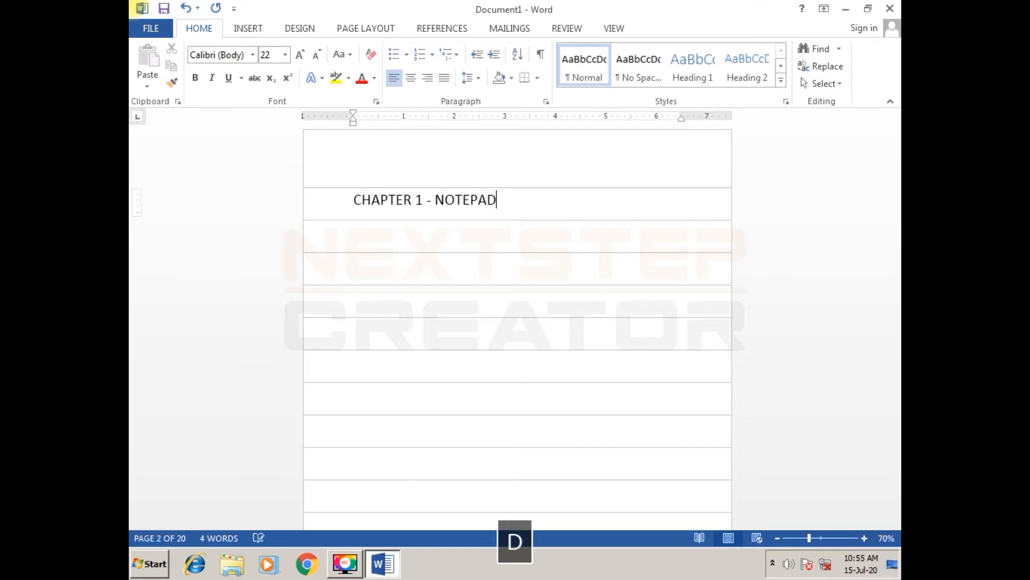
- Enter the heading "CHAPTER- 2 MS PAINT" on page 5
key("Down")
key("Left")
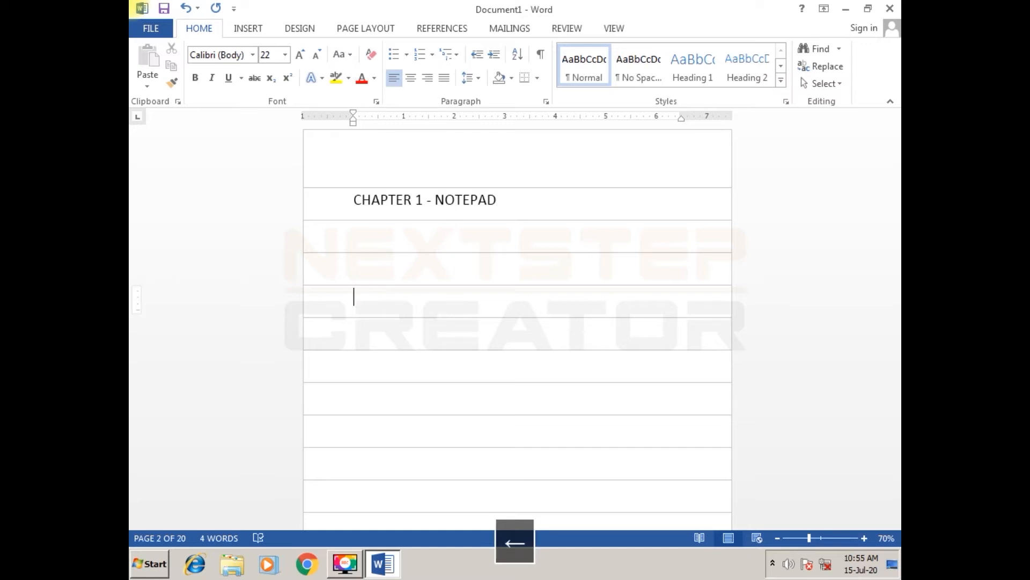
type("CHAPTE")
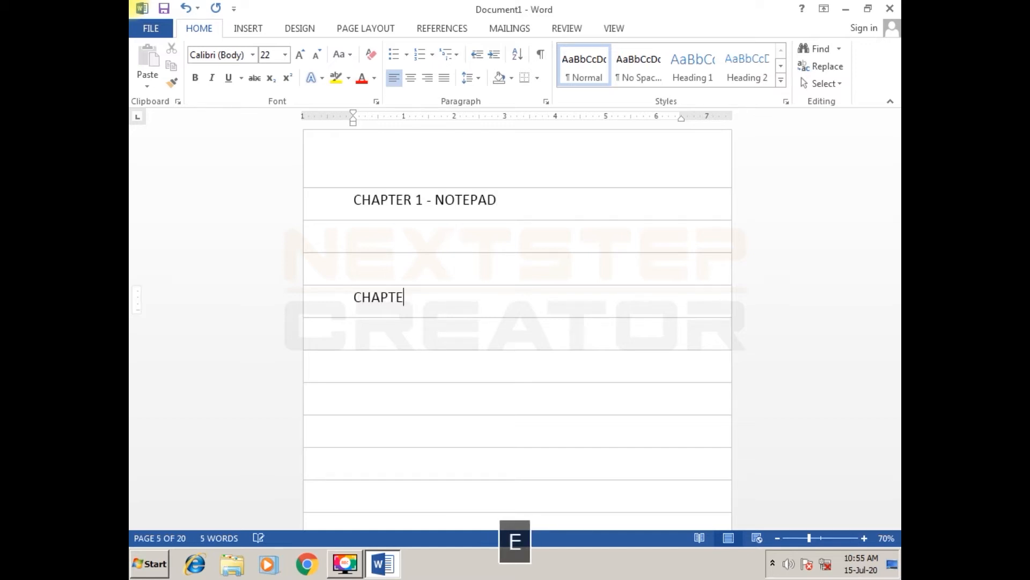
key("BackSpace")
type("ER")
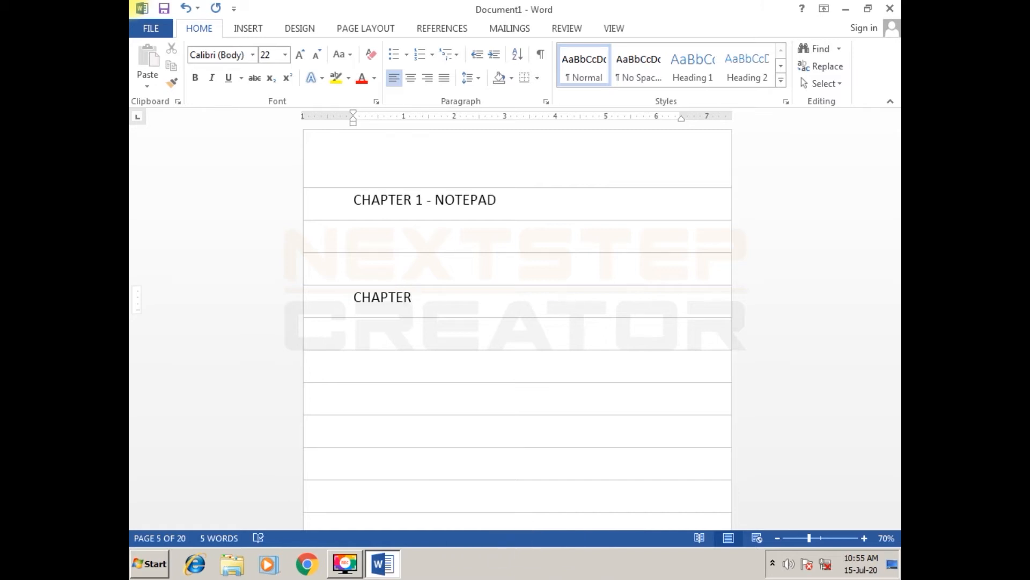
type("- 2 ")
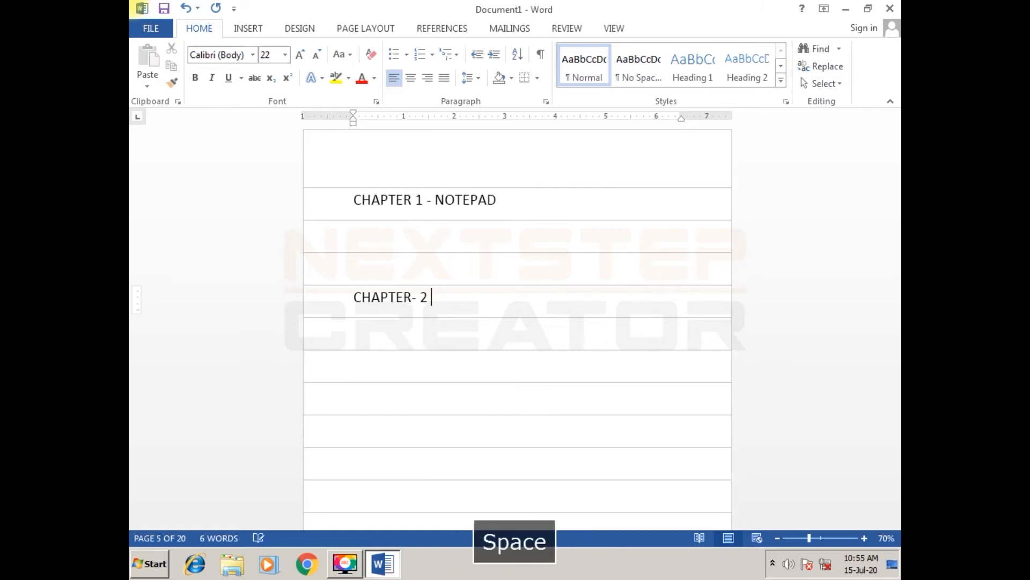
type("MS PAINT")
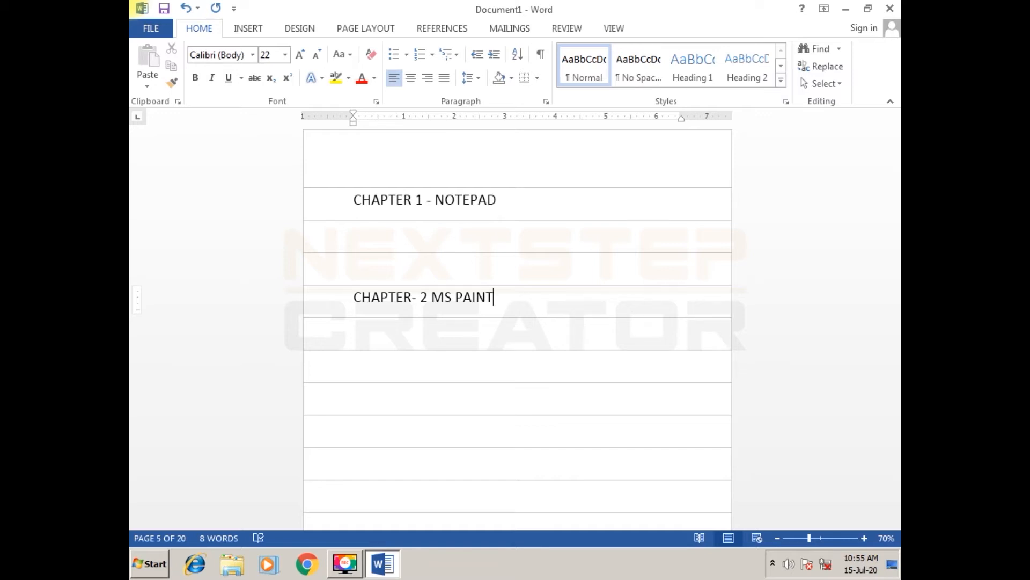
- Add an empty line below the MS PAINT heading and enter the heading "CHAPTER – 3 WORDPAD" on page 8
key("Return")
key("Return")
key("Return")
key("Return")
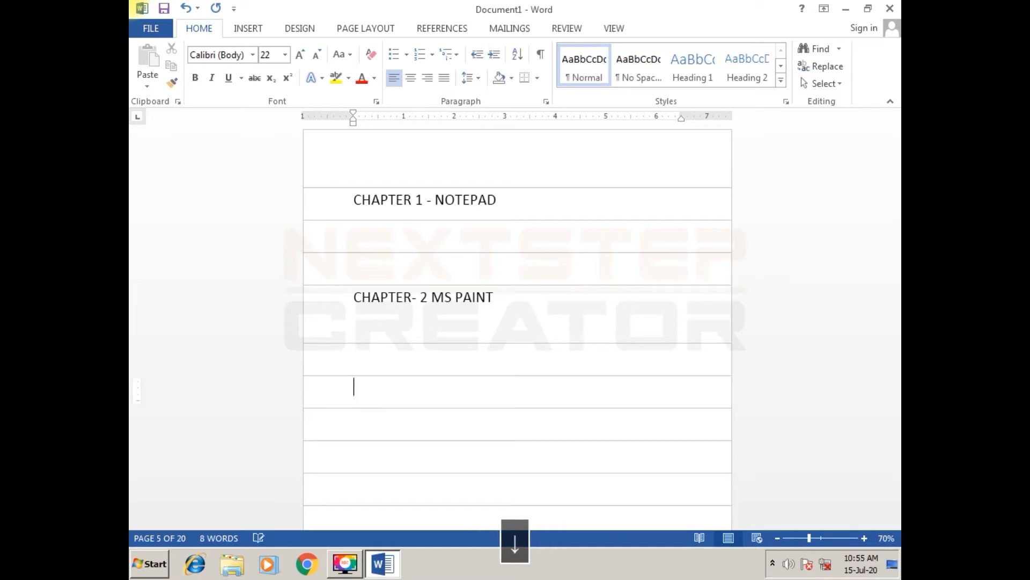
type("CHAPTER - 3")
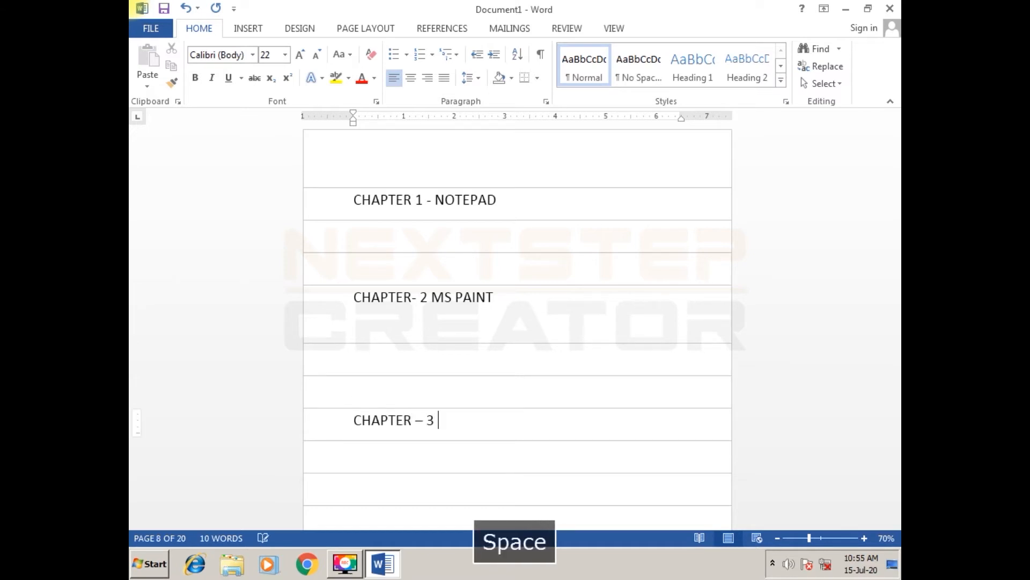
type(" WORDP")
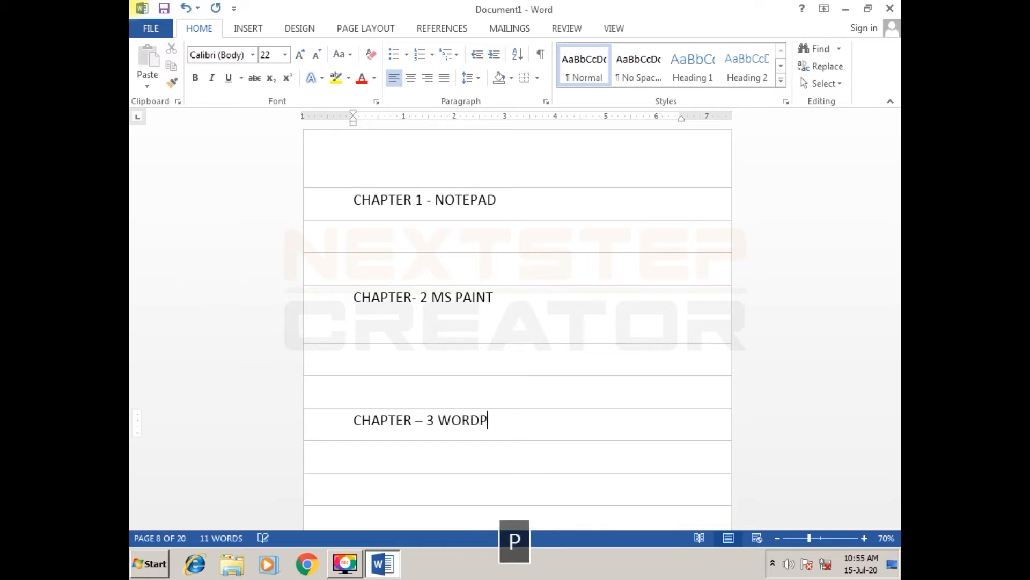
type("AD")
- Enter the heading "CHAPTER – 4 MS WORD" on page 12
key("Return")
key("Return")
key("Return")
key("Return")
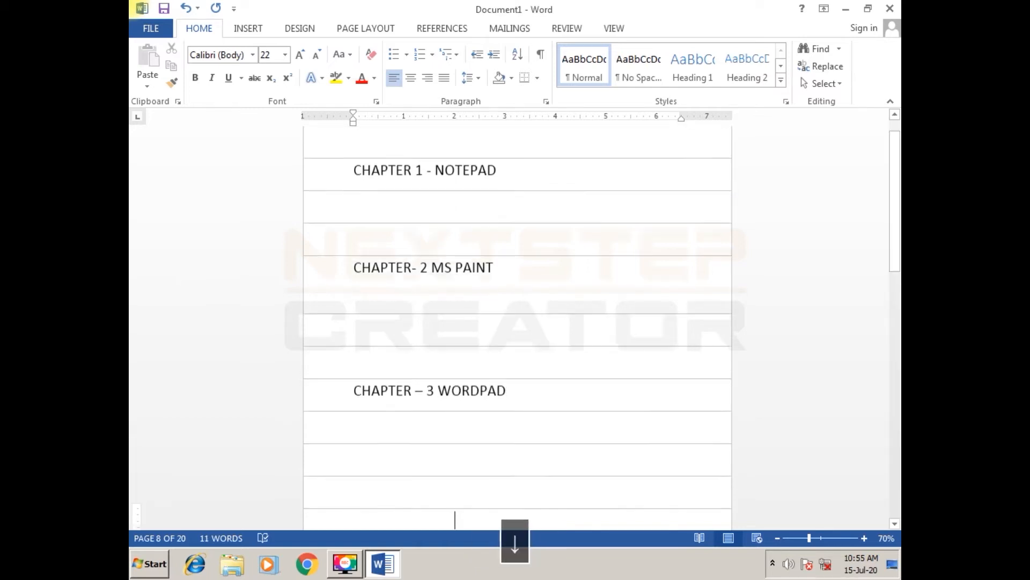
type("P")
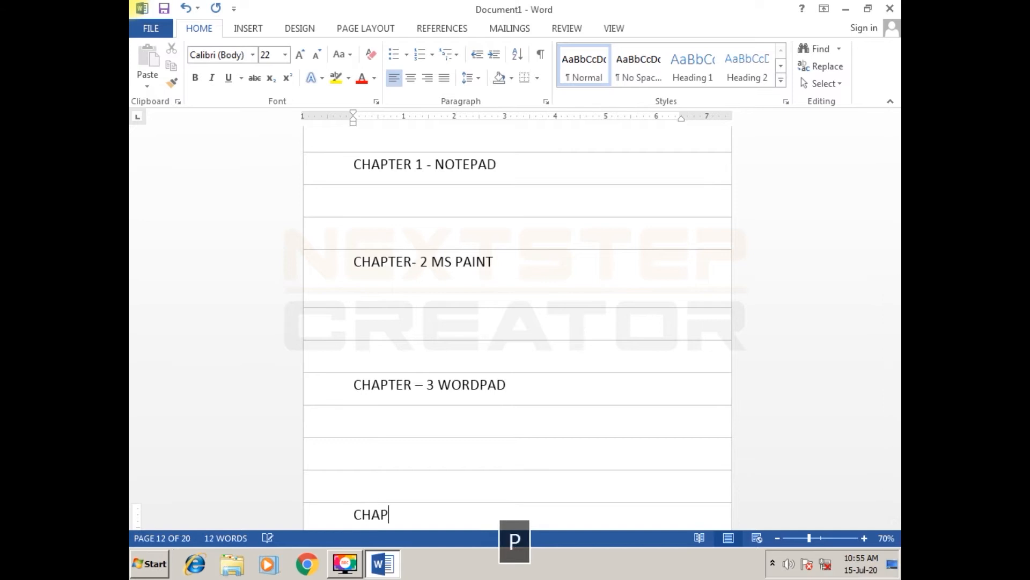
type("TER - ")
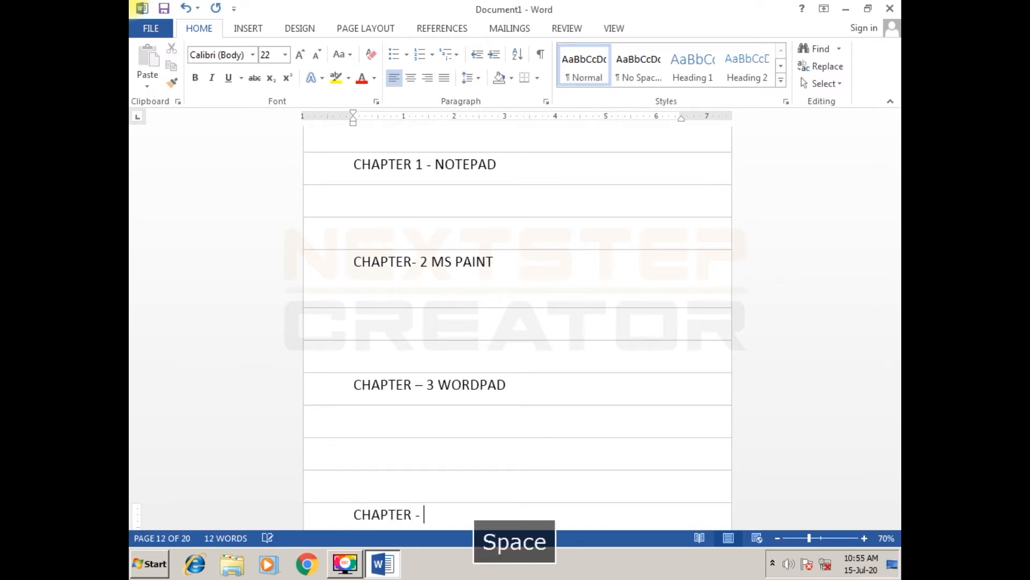
type("4 M")
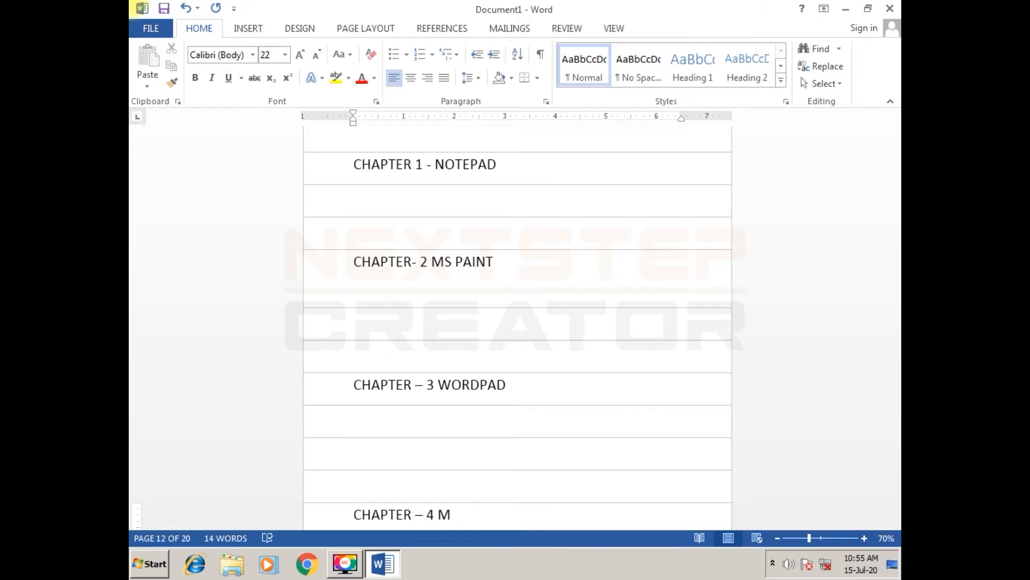
type("S WORD")
- Enter the heading "CHAPTER- 5 MS EXCEL" on page 16
key("Down")
key("Down")
key("Down")
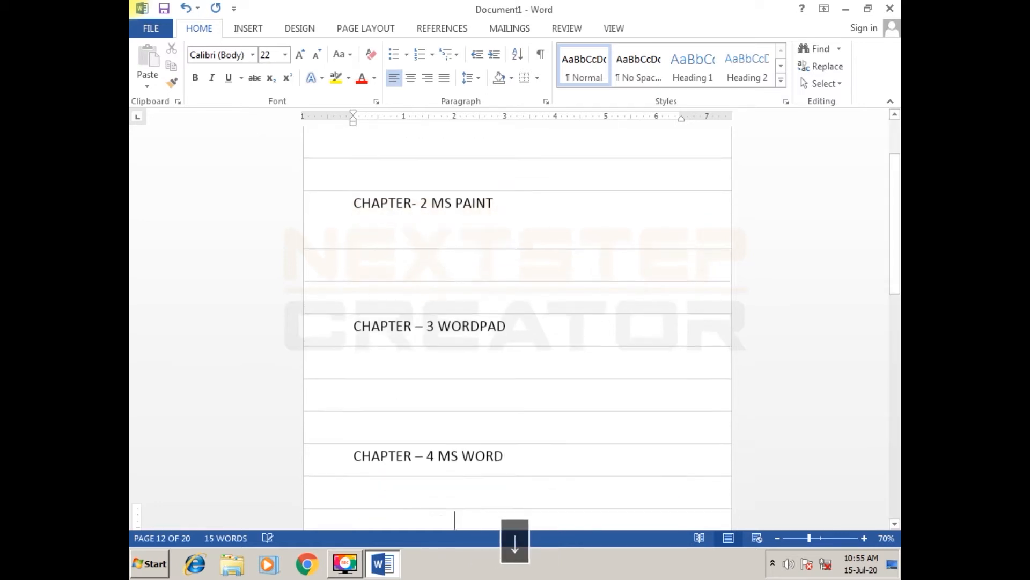
key("Down")
key("Left")
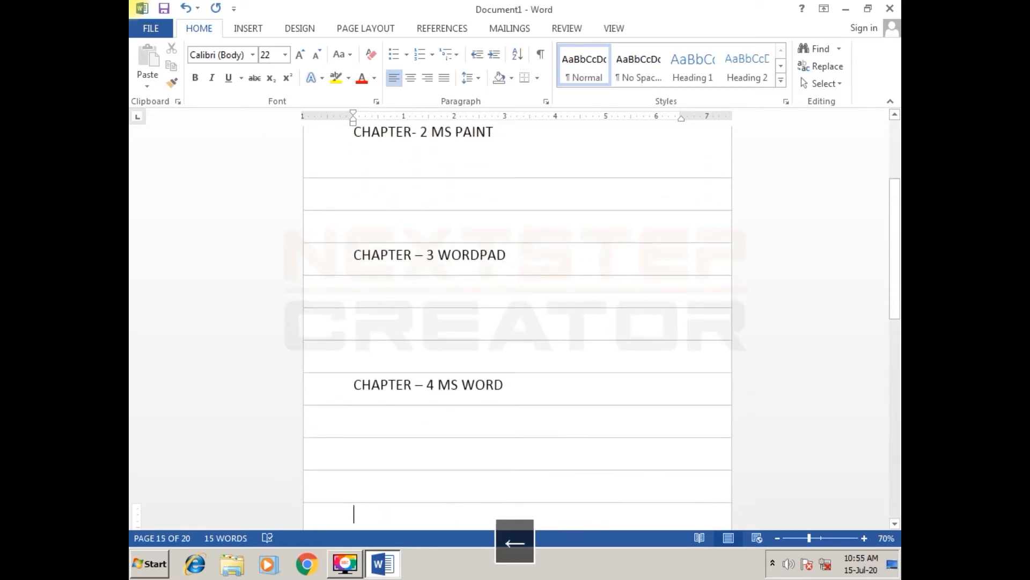
type("CHAP")
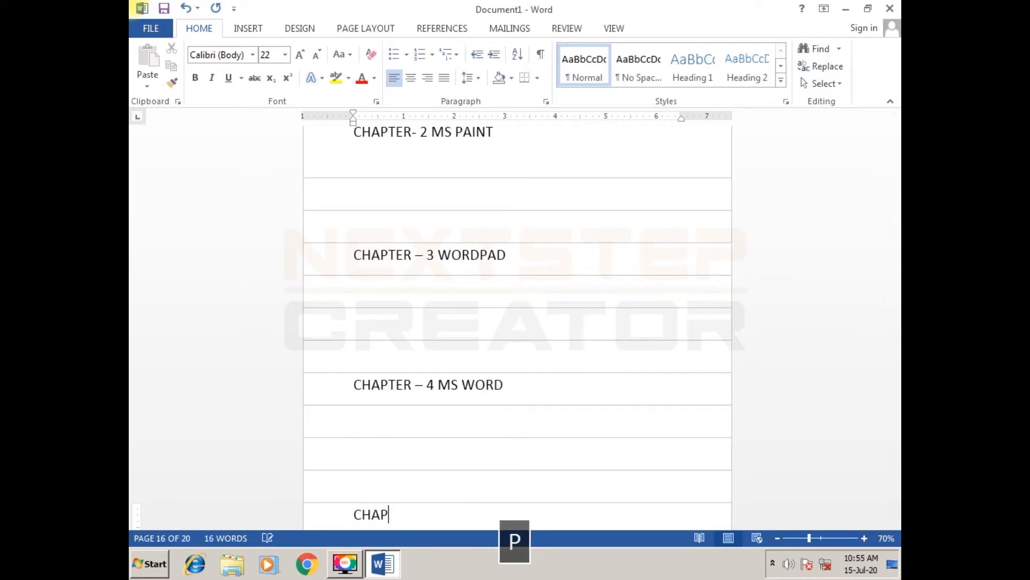
type("TER- ")
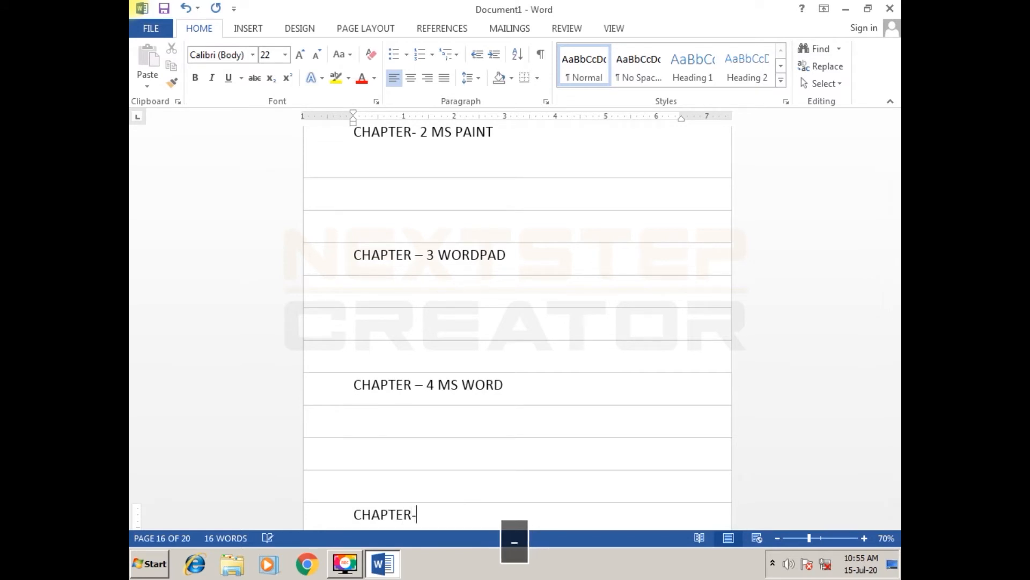
type("5 ")
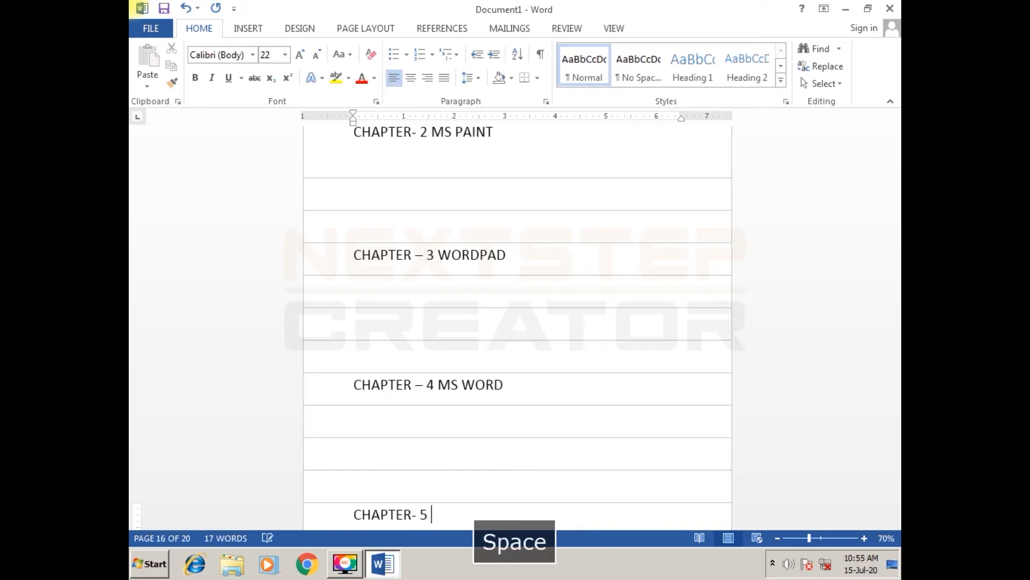
type("MS E")
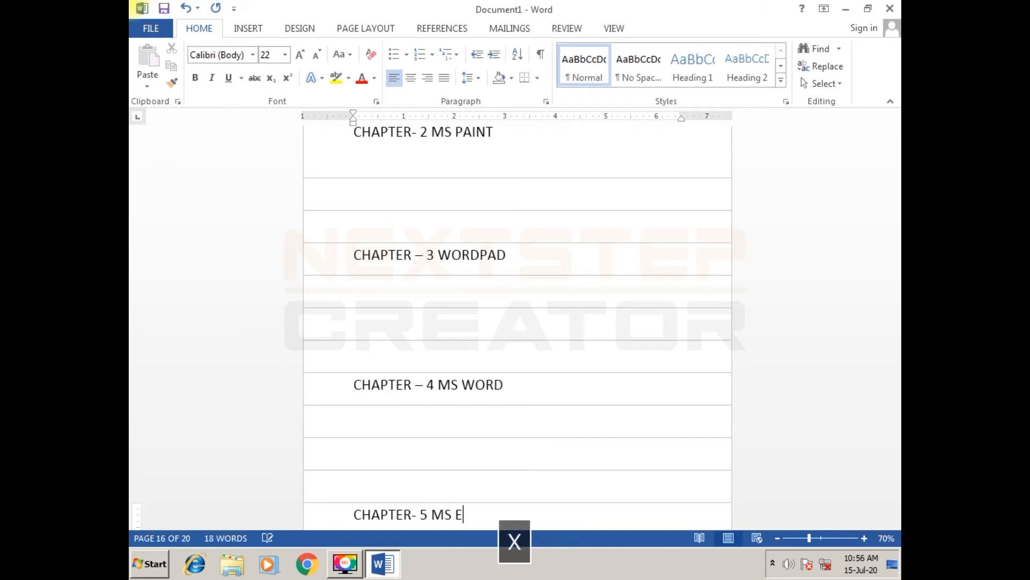
type("XCEL")
- Enter the heading "CHAPTER – 6 POWER POINT" on page 20
key("Return")
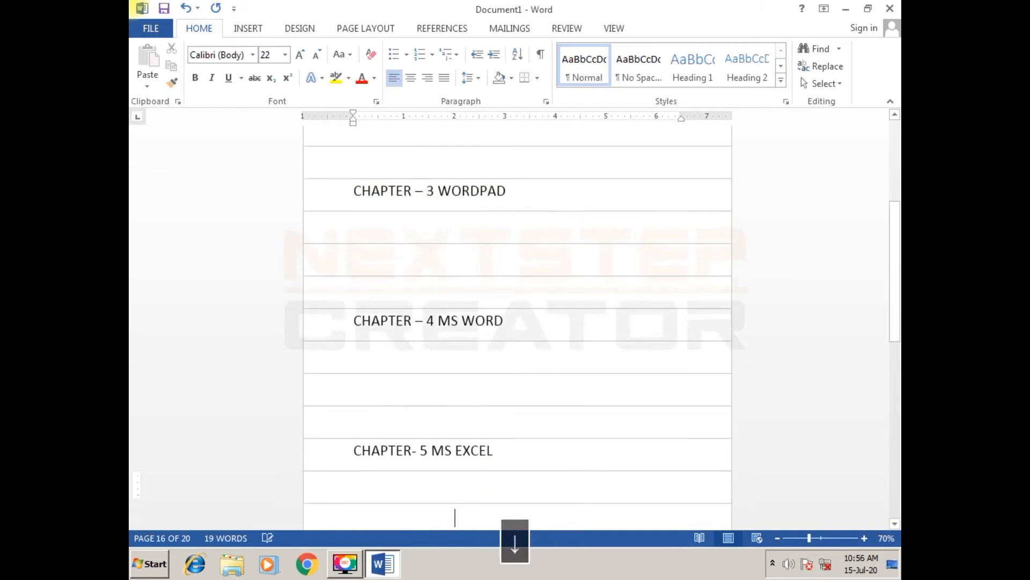
key("Down")
type("CHAPT")
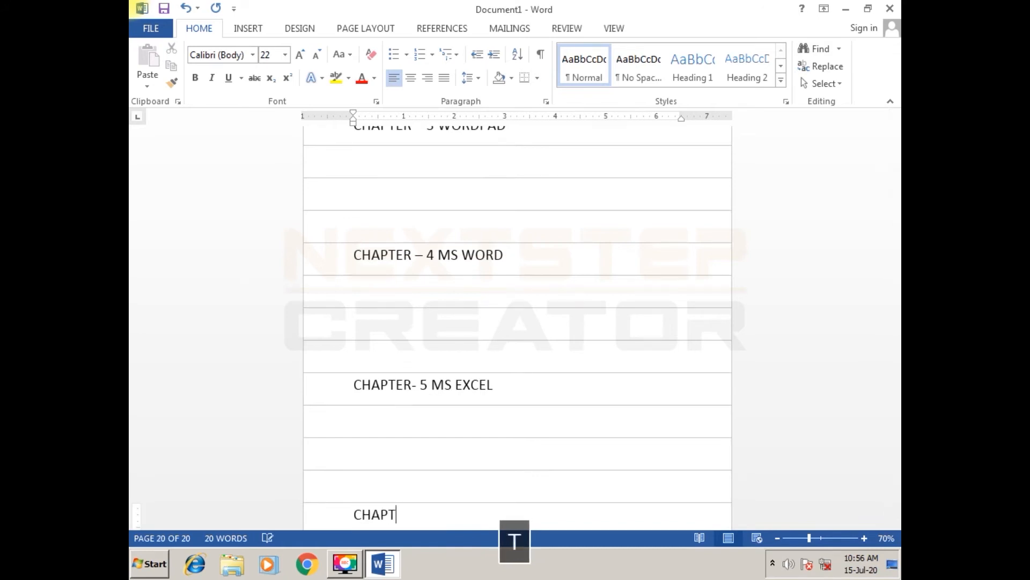
type("ER – 6")
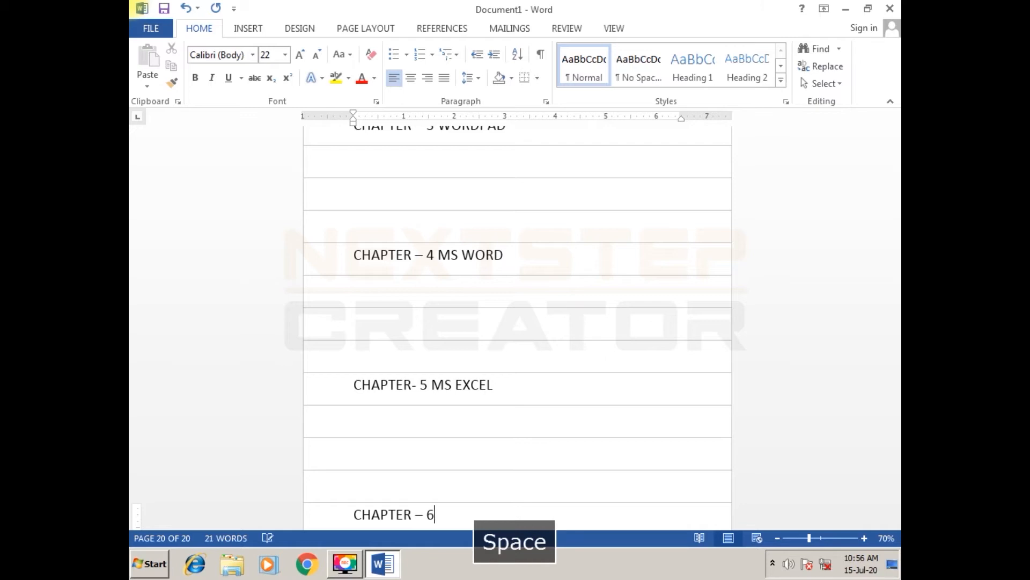
type(" POW")
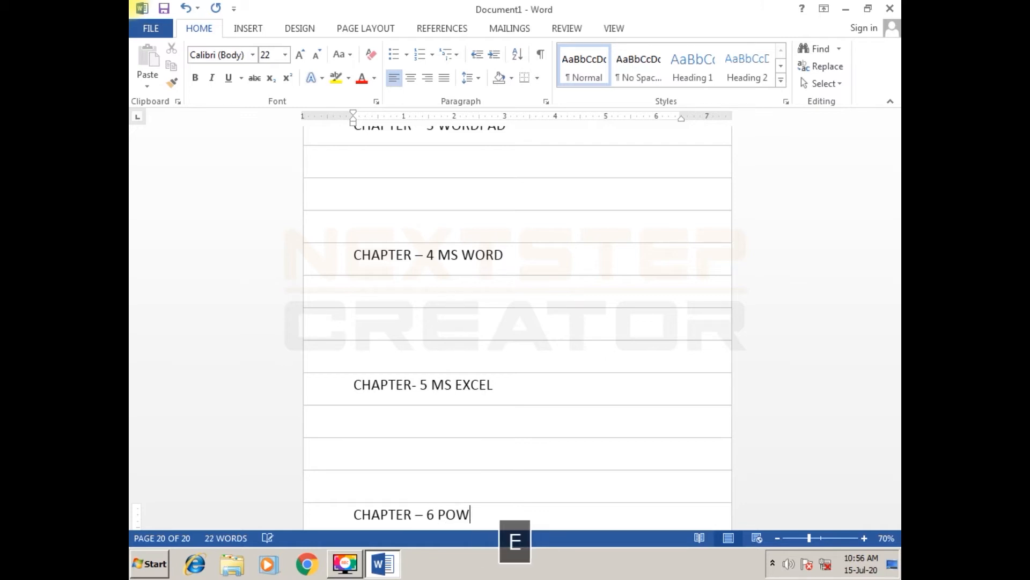
type("ER POINT")
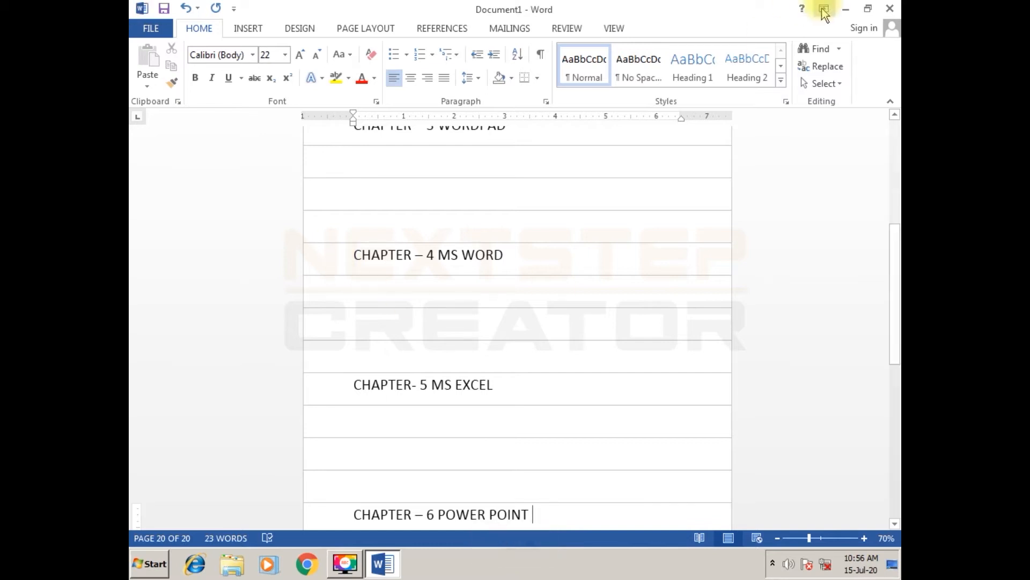
- Apply the Heading 1 style to the "CHAPTER 1 - NOTEPAD" line on page 2
left_click(609, 306)
scroll(572, 370, "up", 4)
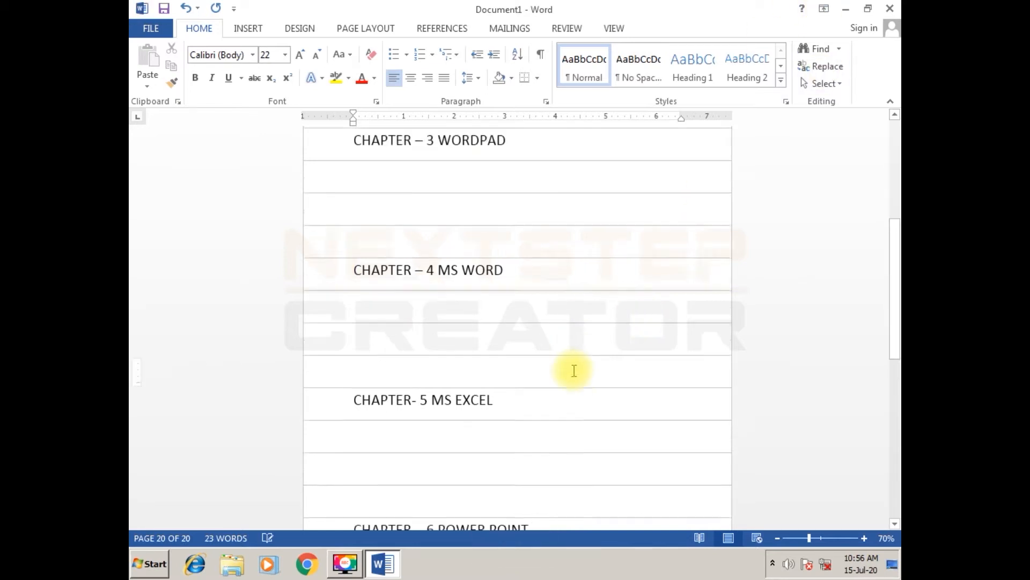
scroll(572, 370, "up", 3)
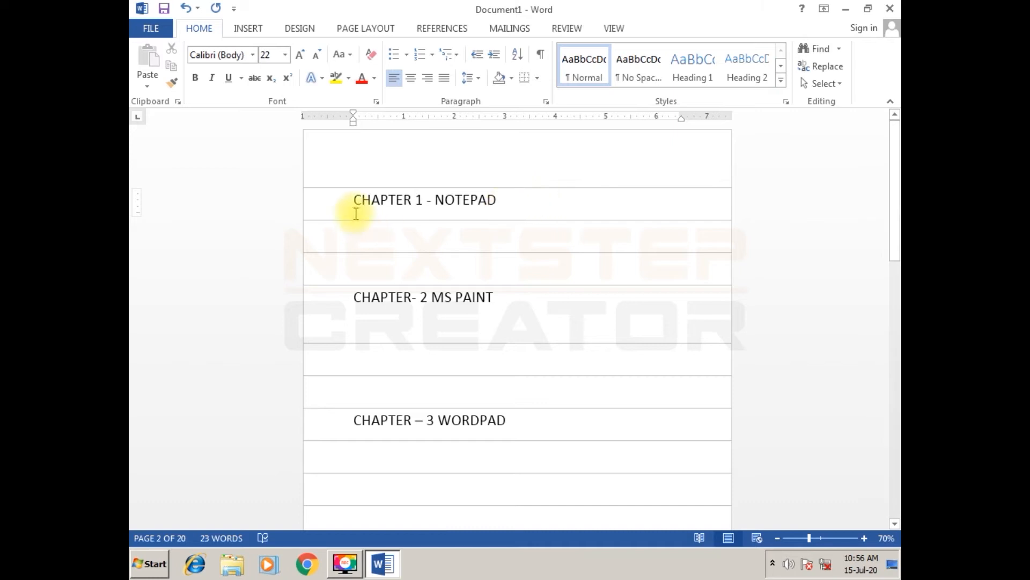
left_click_drag(351, 200, 486, 199)
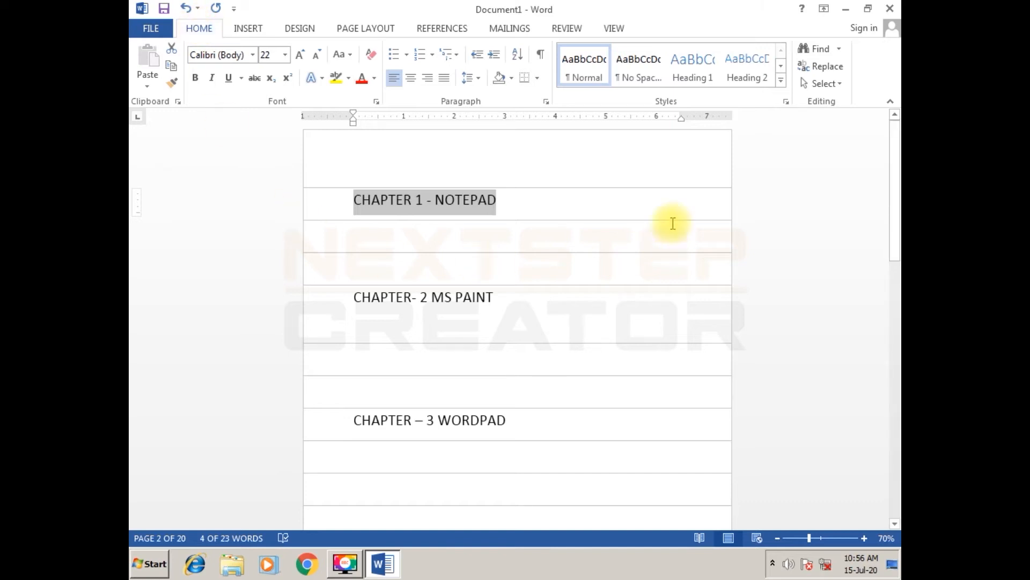
left_click(694, 76)
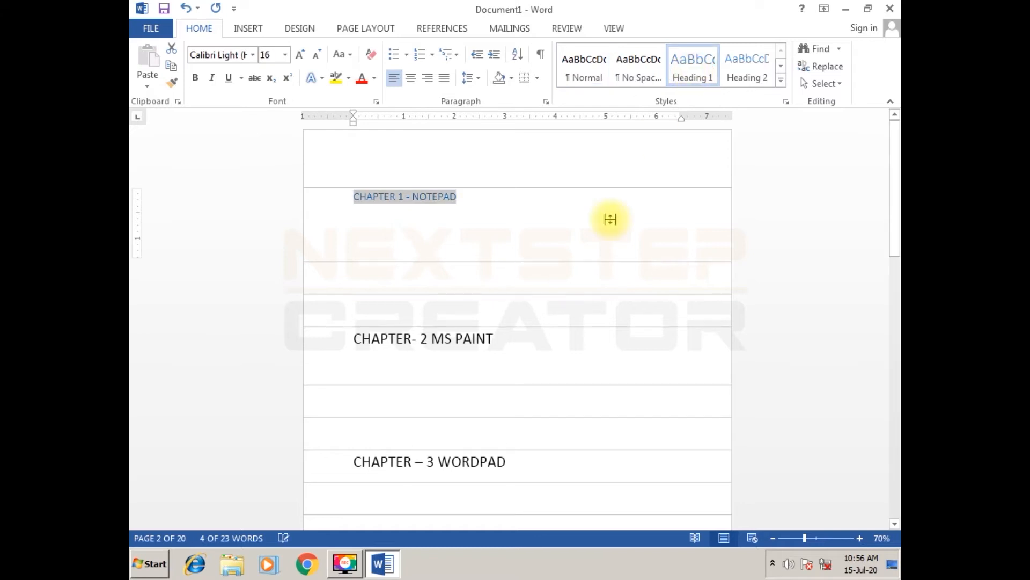
- Apply the Heading 1 style to the "CHAPTER- 2 MS PAINT" line
left_click(354, 346)
left_click_drag(354, 346, 502, 339)
left_click(698, 71)
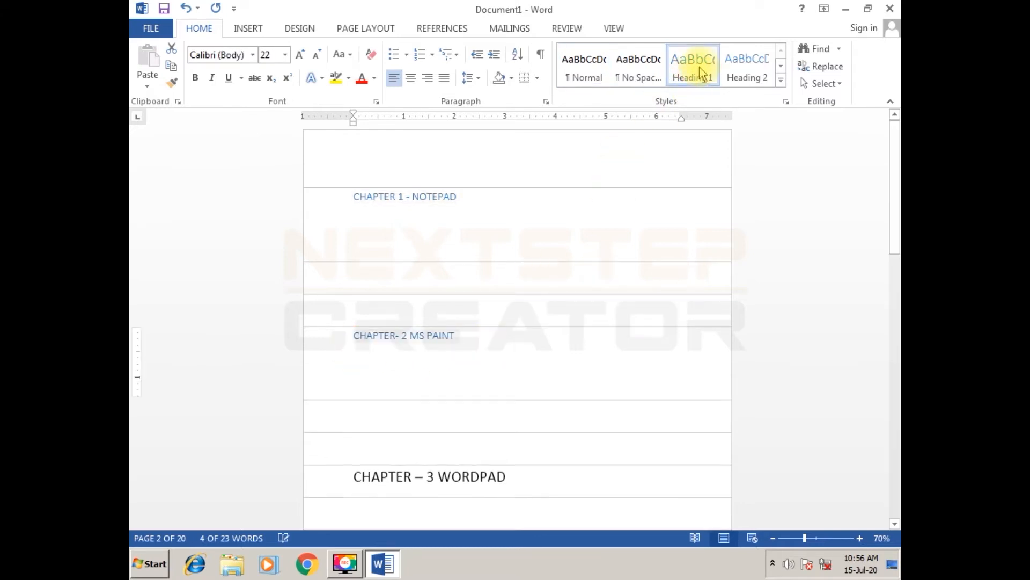
left_click(517, 349)
- Apply the Heading 1 style to the "CHAPTER – 3 WORDPAD" line
scroll(515, 356, "down", 3)
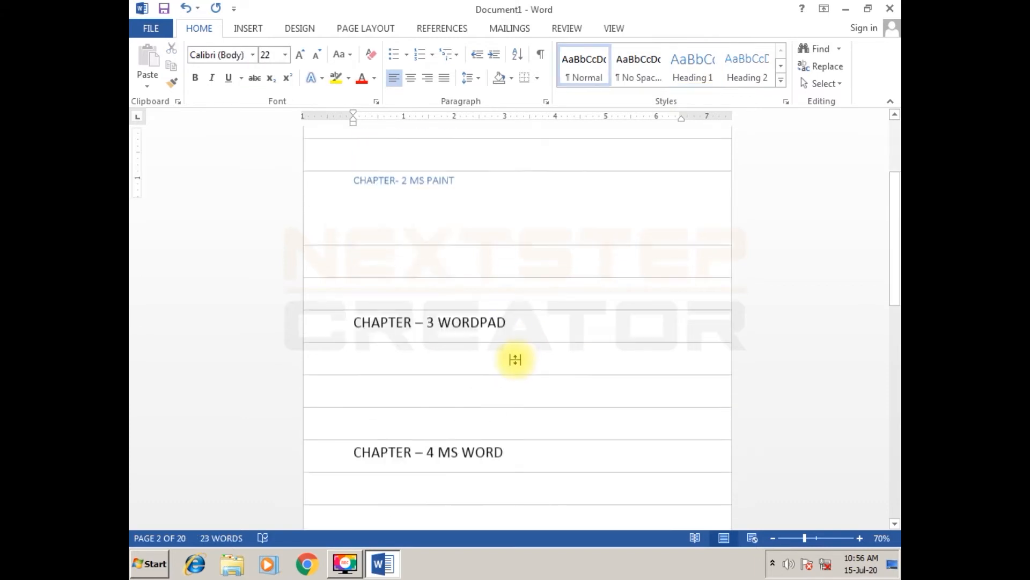
left_click(353, 278)
left_click_drag(409, 271, 563, 265)
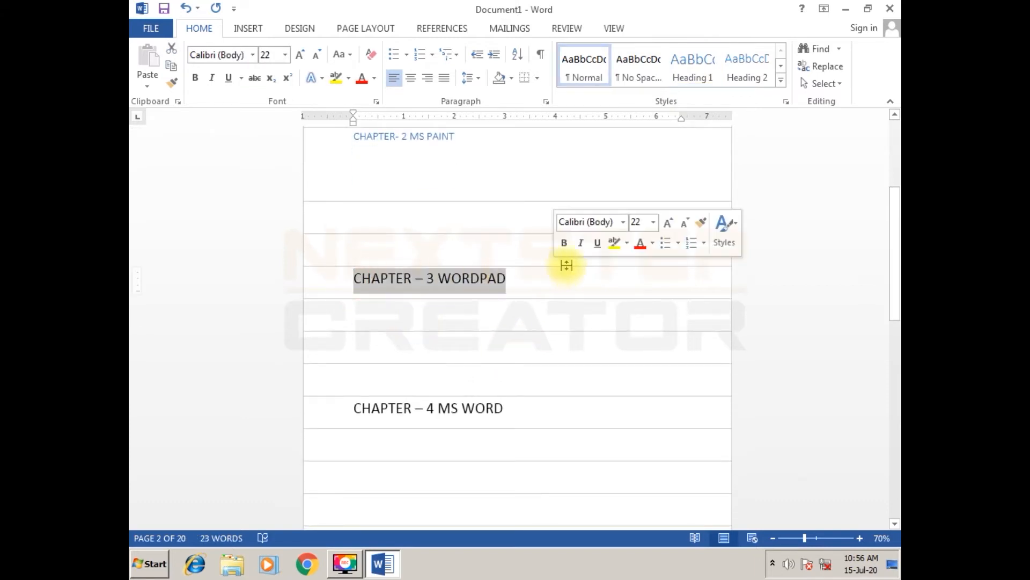
left_click(693, 70)
left_click(541, 290)
- Apply the Heading 1 style to the "CHAPTER – 4 MS WORD" line
scroll(533, 485, "down", 3)
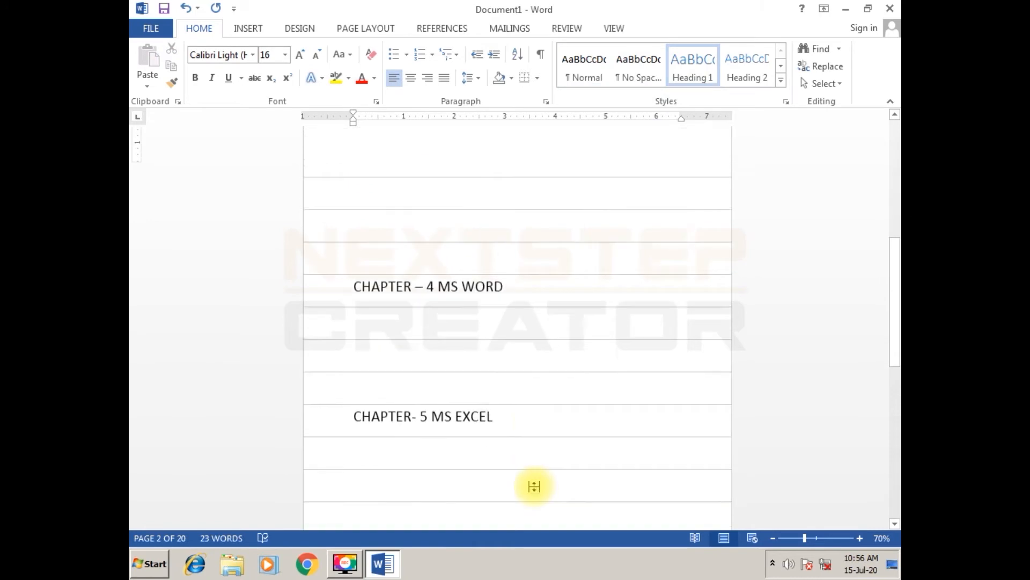
left_click(335, 279)
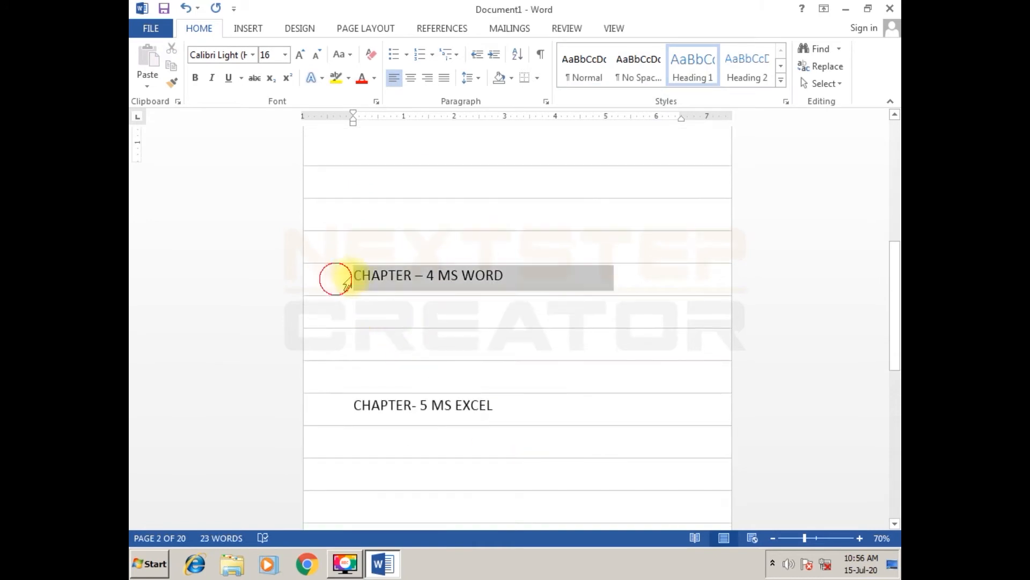
left_click(691, 62)
left_click(604, 286)
- Apply the Heading 1 style to the "CHAPTER- 5 MS EXCEL" line
scroll(393, 421, "down", 3)
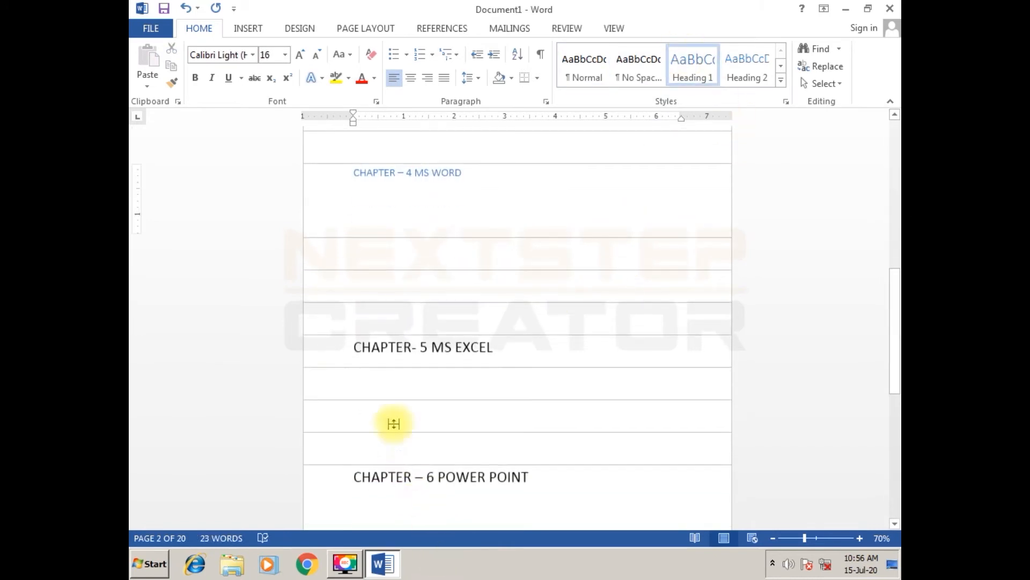
left_click_drag(346, 351, 560, 362)
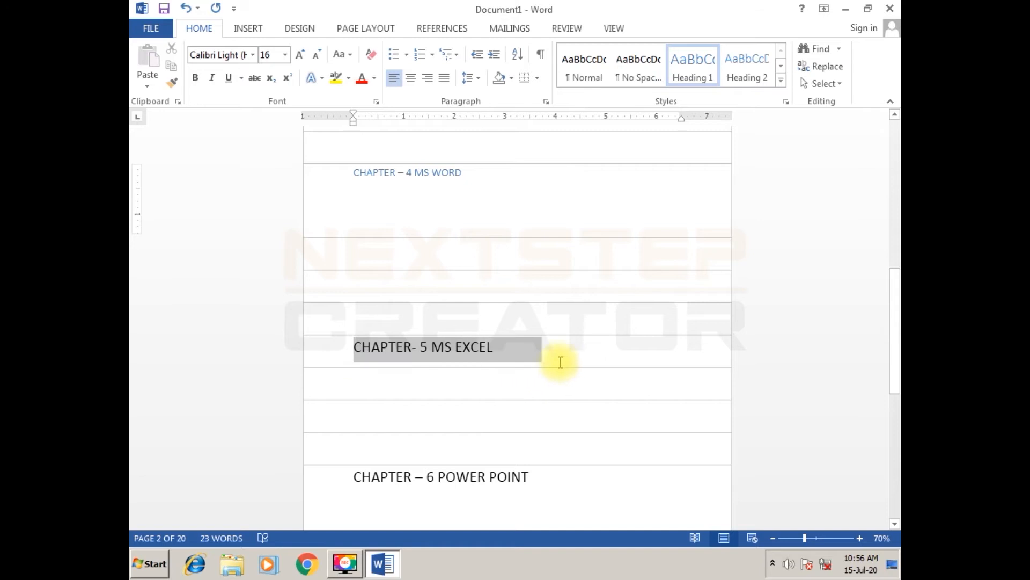
left_click(692, 67)
left_click(492, 384)
- Apply the Heading 1 style to the "CHAPTER – 6 POWER POINT" line on the last page
scroll(493, 383, "down", 5)
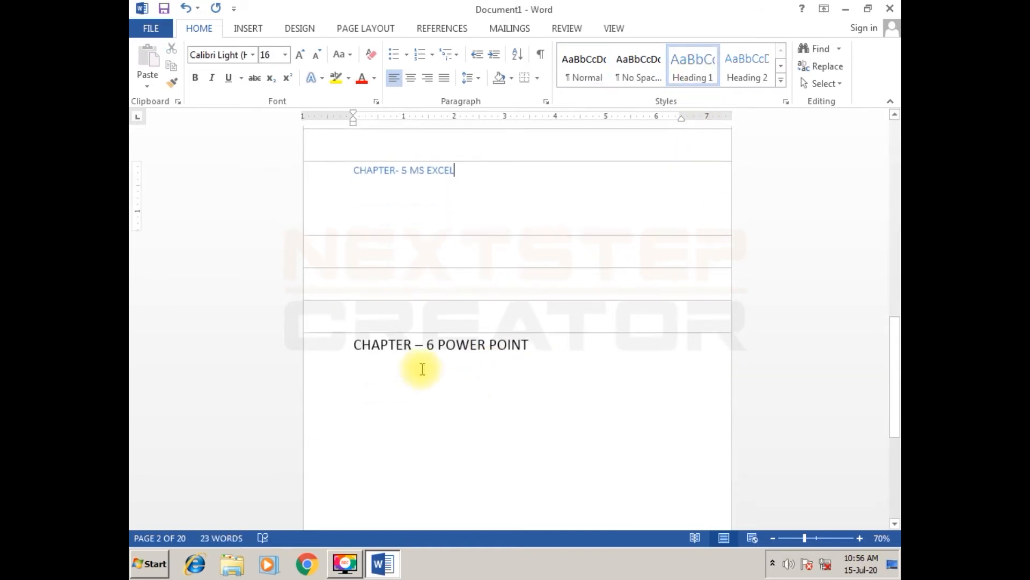
left_click_drag(356, 350, 536, 350)
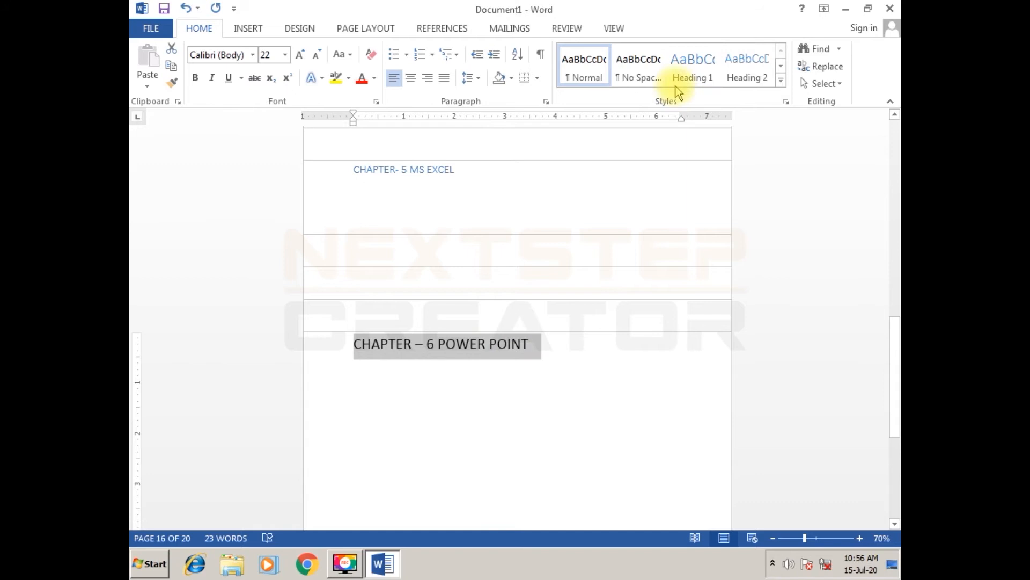
left_click(689, 71)
left_click(594, 350)
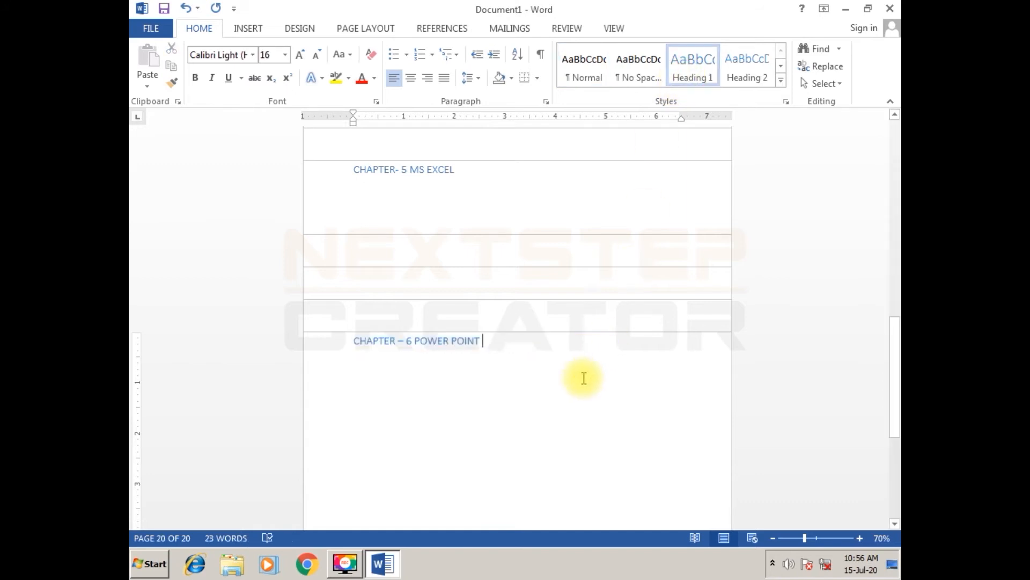
- Insert the built-in Automatic Table 1 table of contents on the empty first page
scroll(584, 375, "up", 6)
scroll(584, 384, "up", 10)
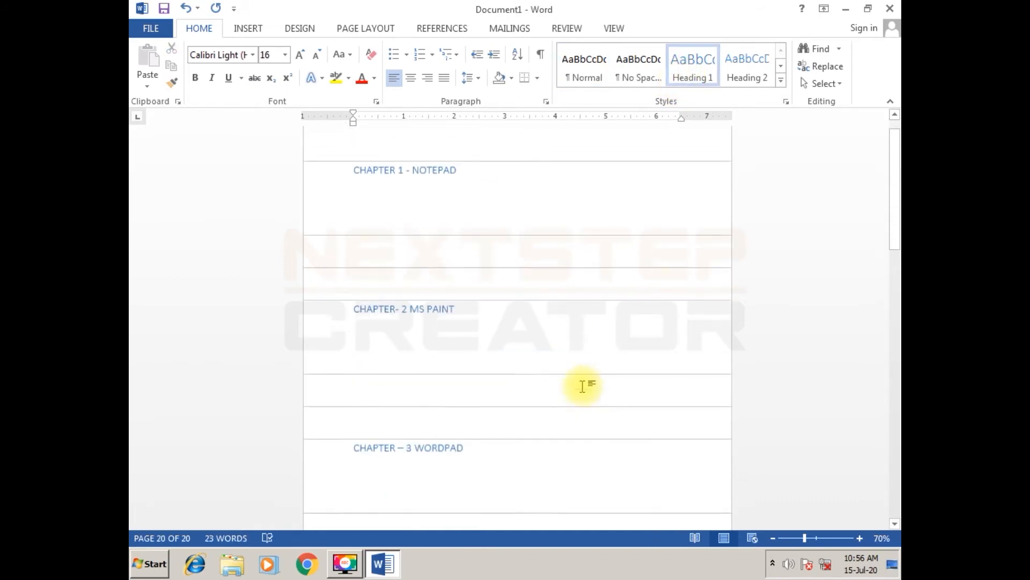
left_click(363, 145)
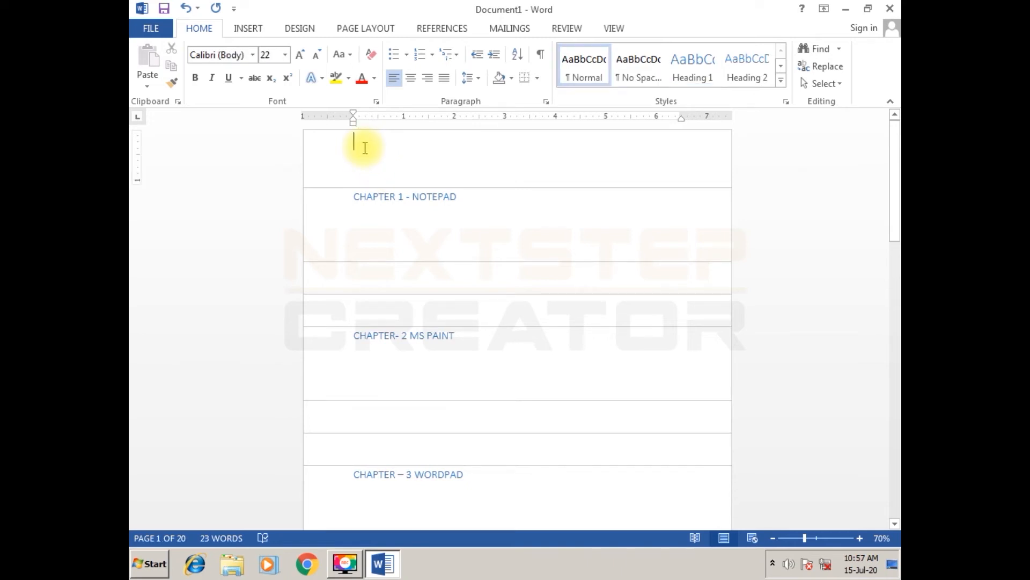
left_click(367, 143)
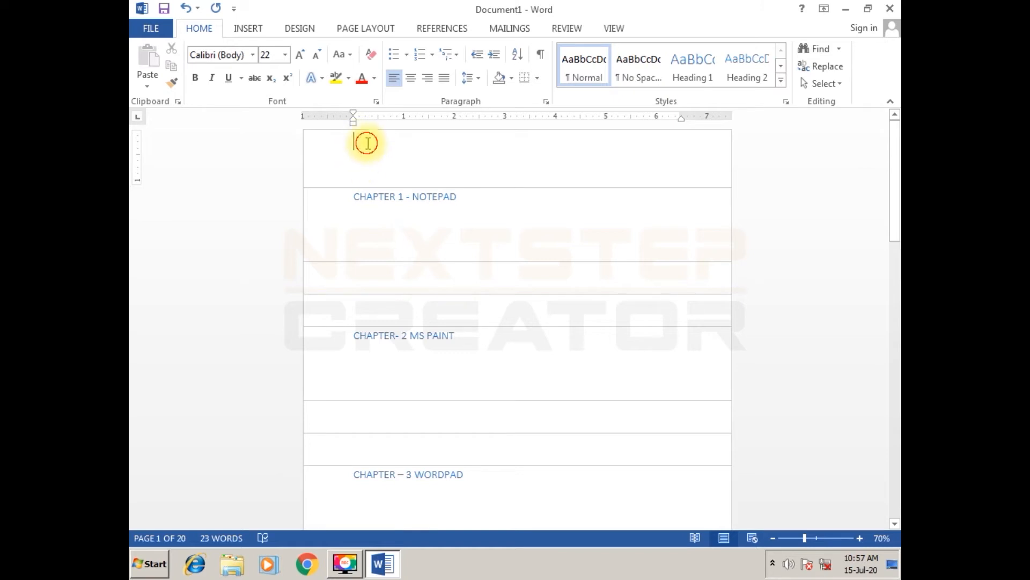
left_click(441, 28)
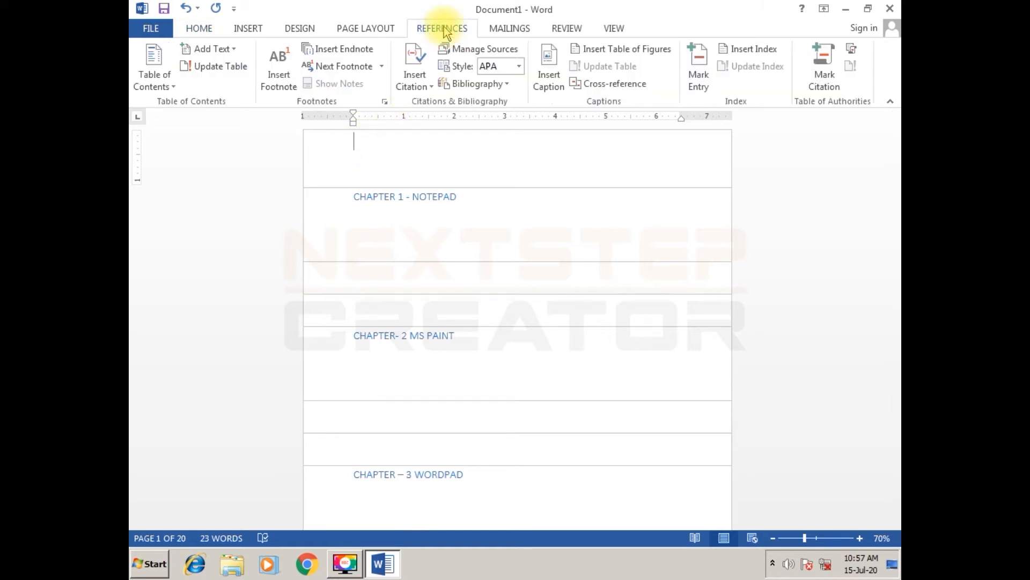
left_click(156, 88)
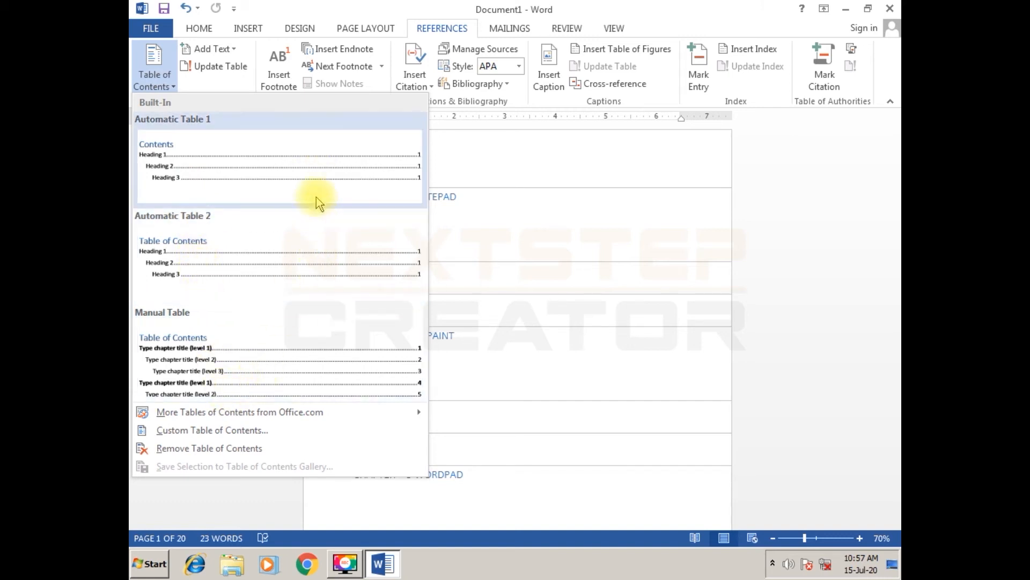
left_click(322, 170)
double_click(491, 287)
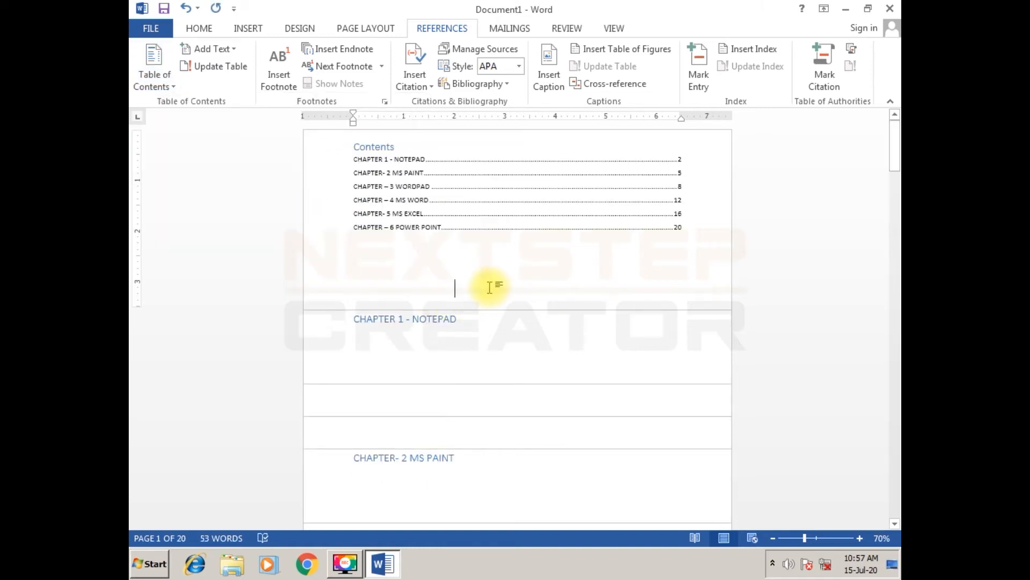
- Enlarge the contents page to 90% and show the hidden white space between the pages
scroll(481, 293, "up", 1, "ctrl")
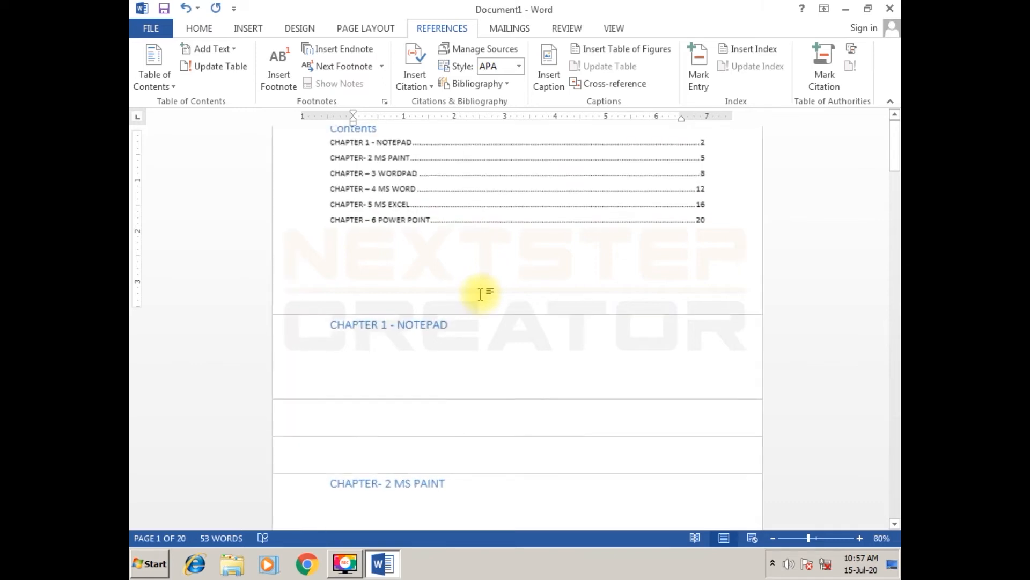
scroll(480, 293, "up", 1, "ctrl")
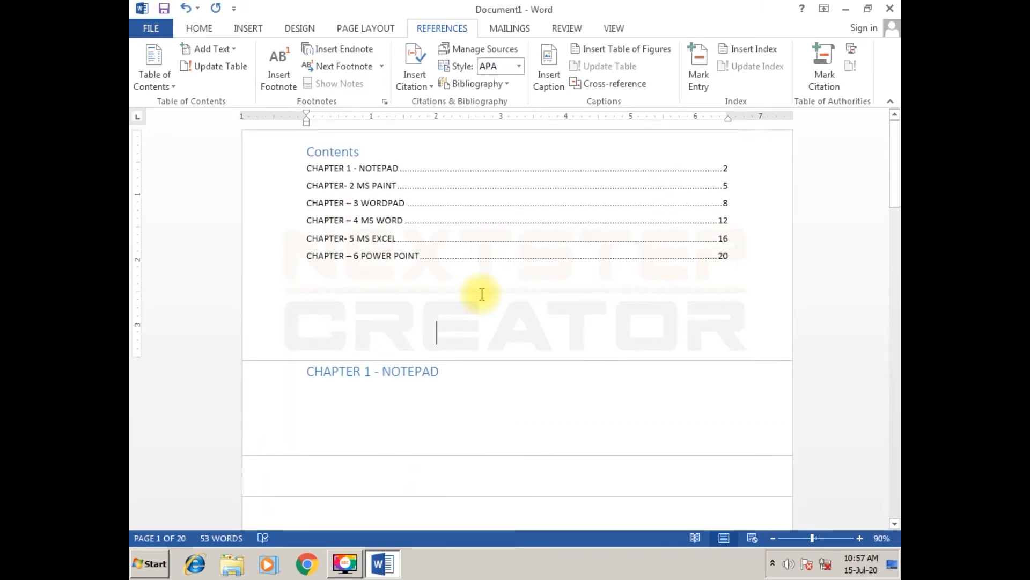
double_click(259, 127)
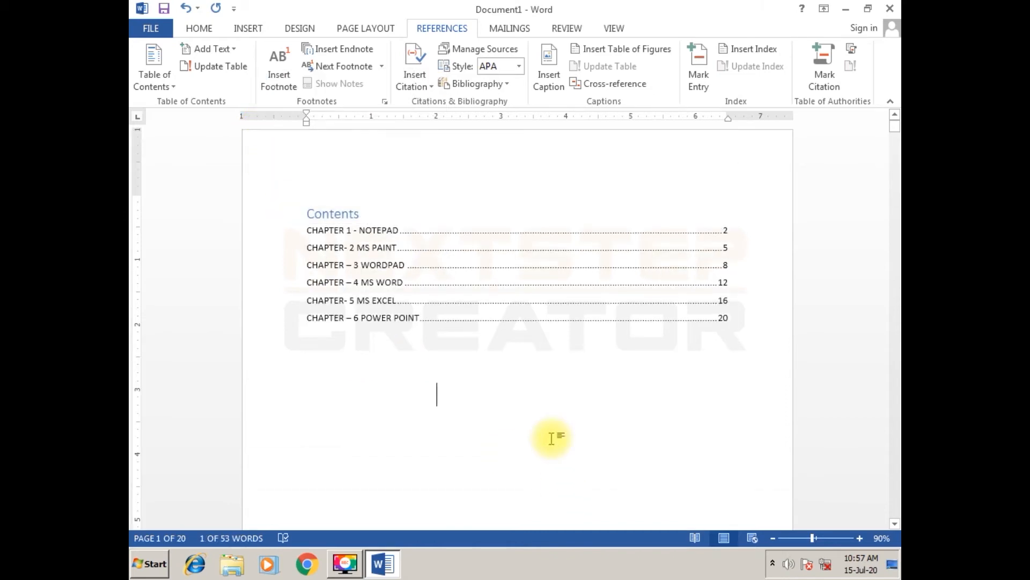
scroll(552, 438, "down", 5)
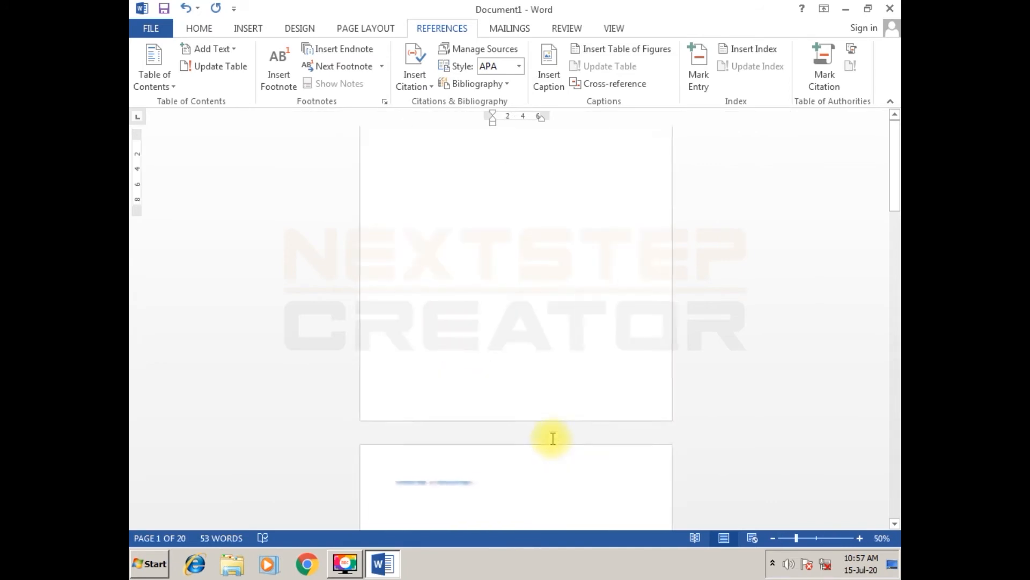
- Follow the "CHAPTER- 5 MS EXCEL" entry in the table of contents to its page, and return to the contents page
scroll(552, 439, "up", 3)
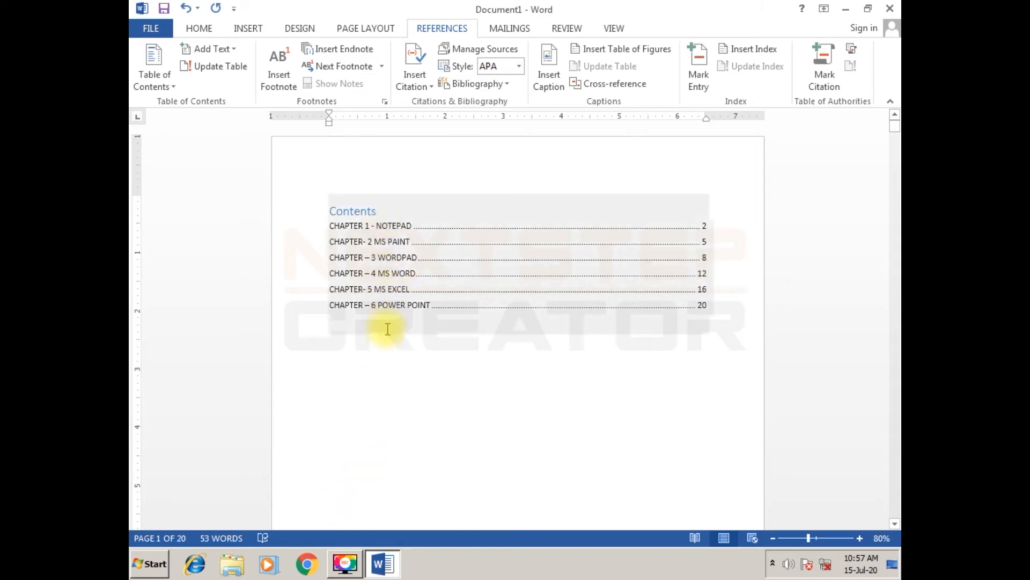
left_click(395, 294, "ctrl")
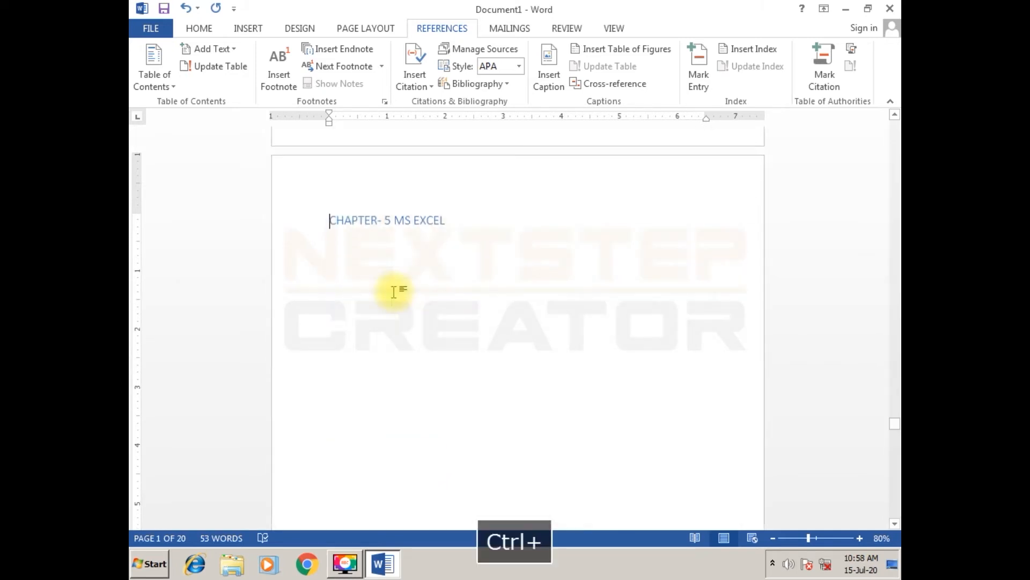
left_click(508, 236)
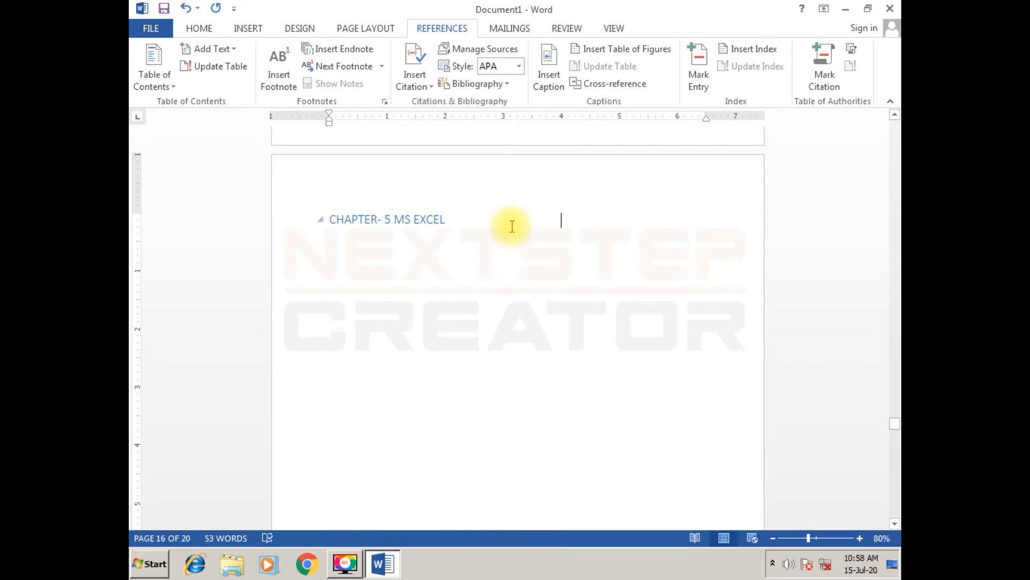
scroll(452, 288, "up", 5)
scroll(452, 288, "up", 2)
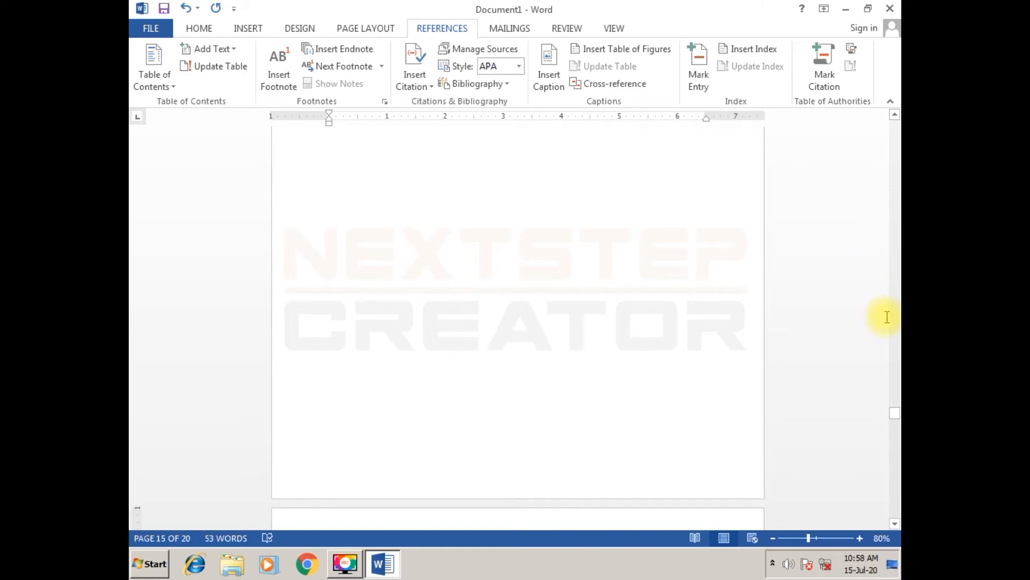
left_click_drag(889, 416, 891, 125)
left_click(564, 344)
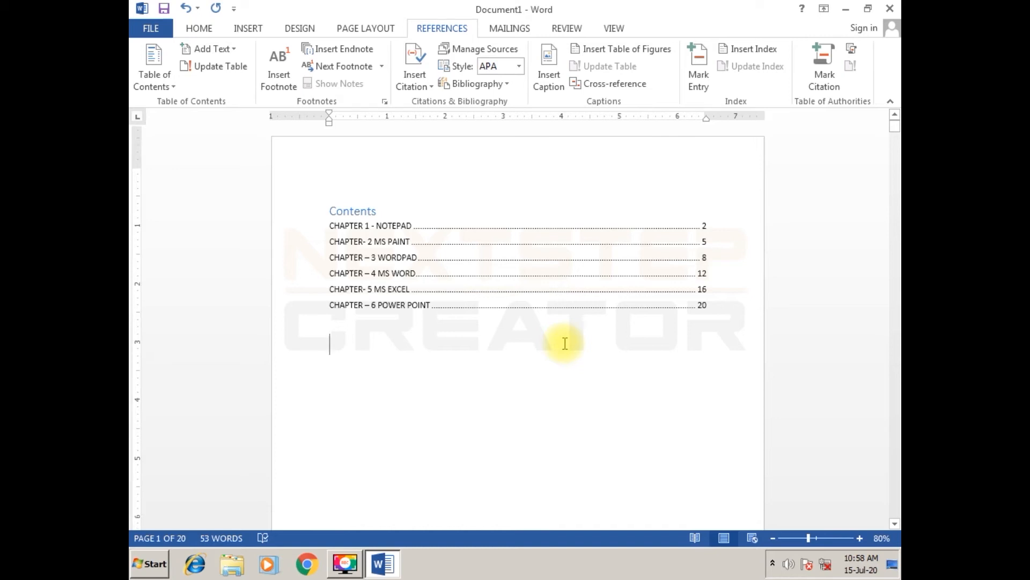
- Insert a footnote for the word NOTEPAD in the "CHAPTER 1 - NOTEPAD" heading on page 2
scroll(563, 343, "down", 5)
scroll(565, 343, "down", 3)
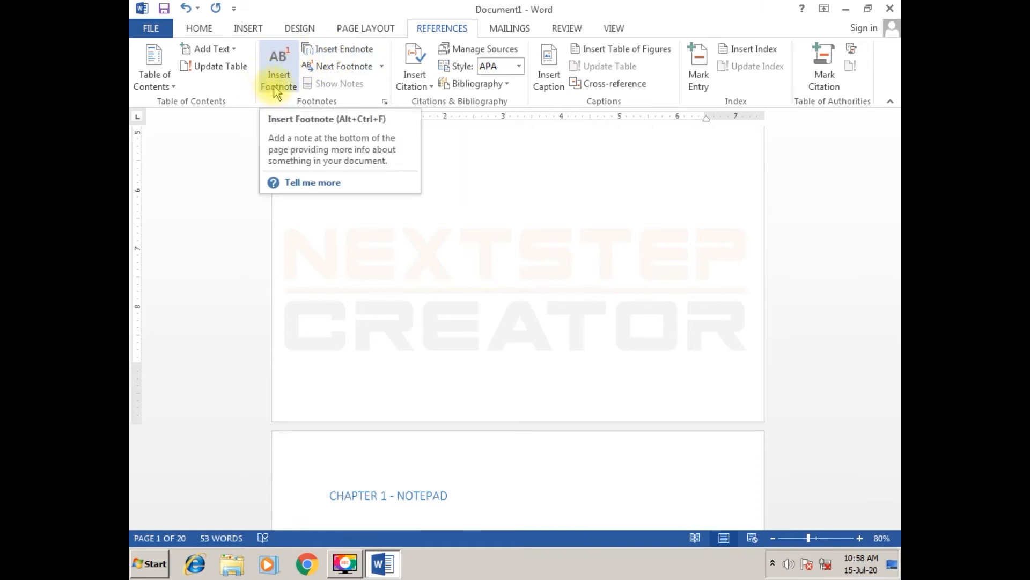
scroll(397, 364, "up", 3)
scroll(398, 364, "down", 2)
scroll(397, 363, "down", 6)
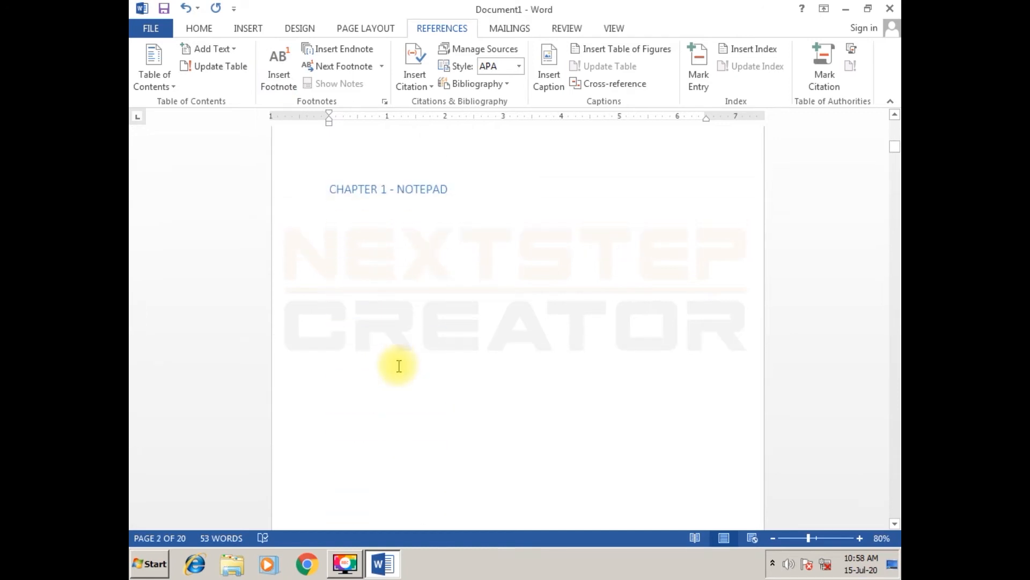
left_click(459, 198)
left_click(396, 192)
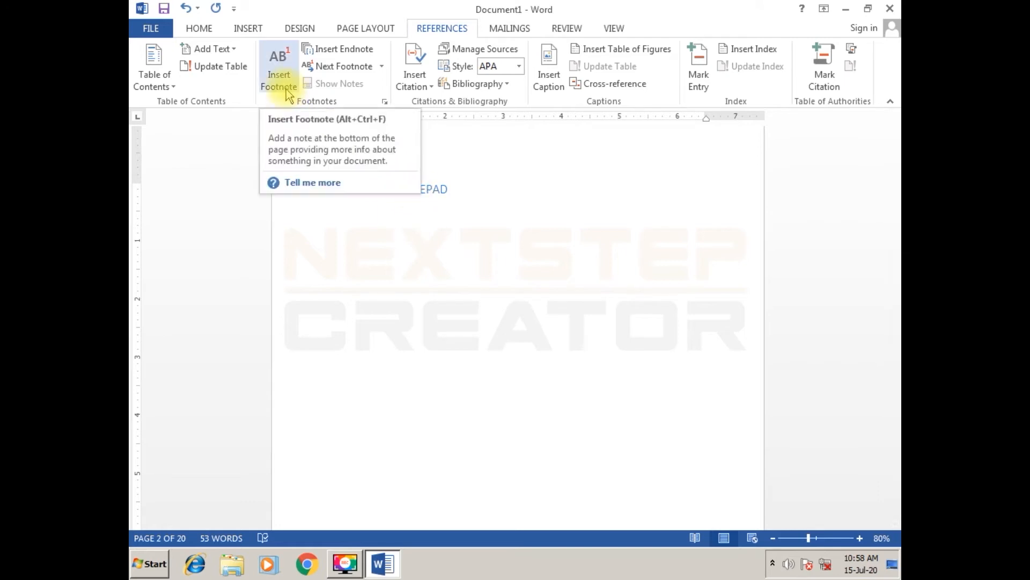
left_click(377, 232)
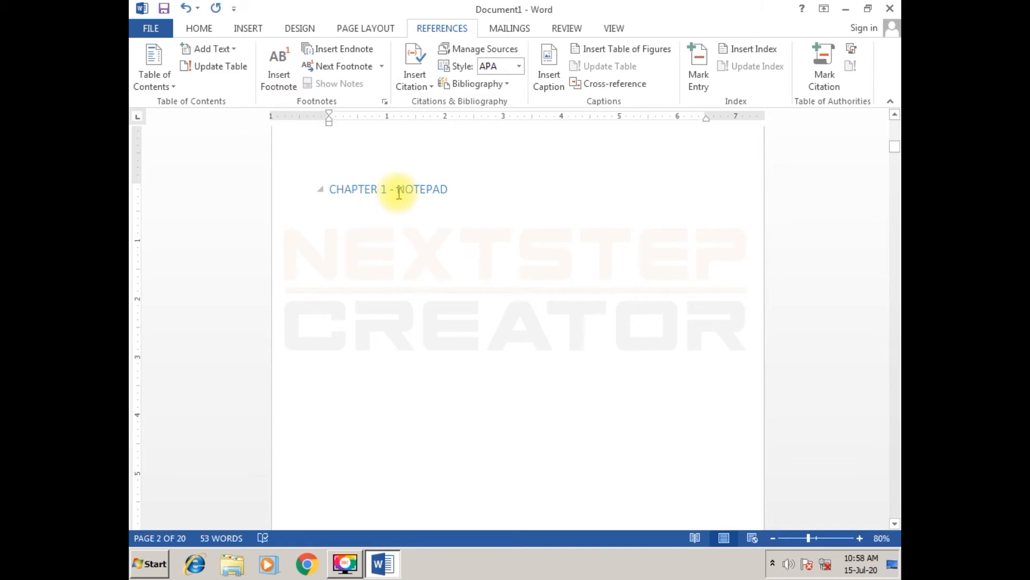
left_click_drag(397, 191, 456, 190)
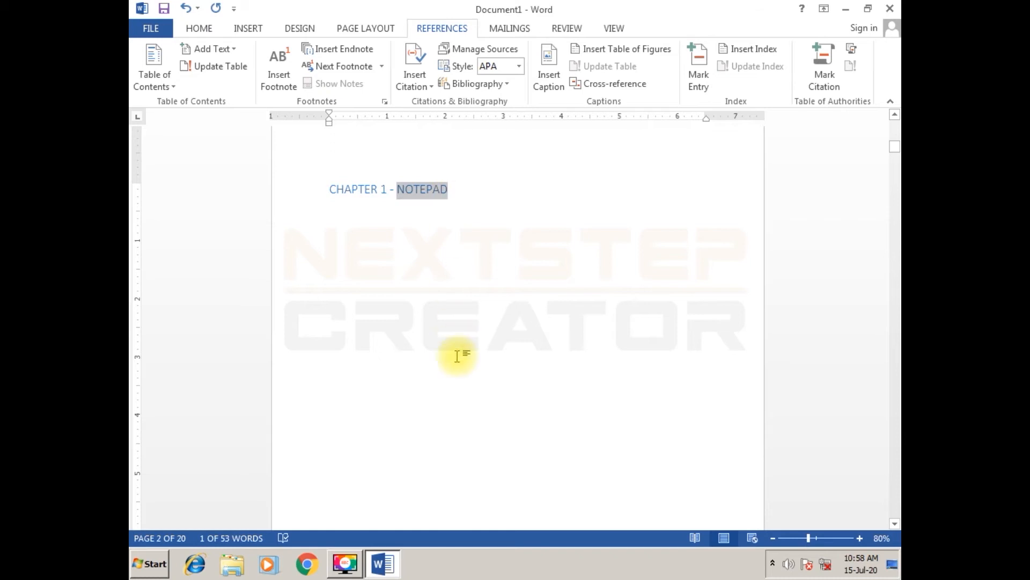
scroll(456, 356, "down", 2)
scroll(456, 356, "up", 3)
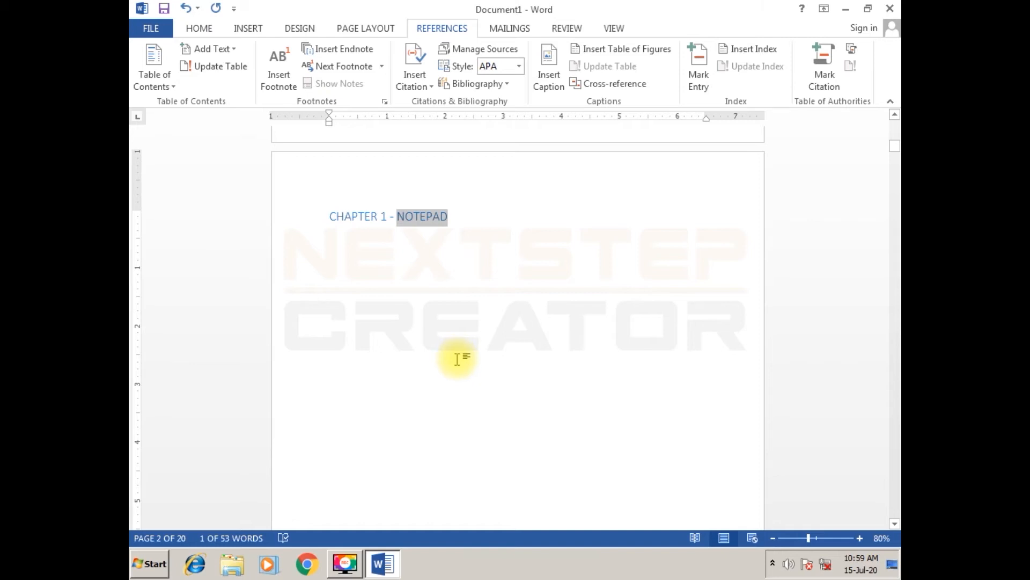
left_click(456, 223)
left_click_drag(401, 222, 449, 218)
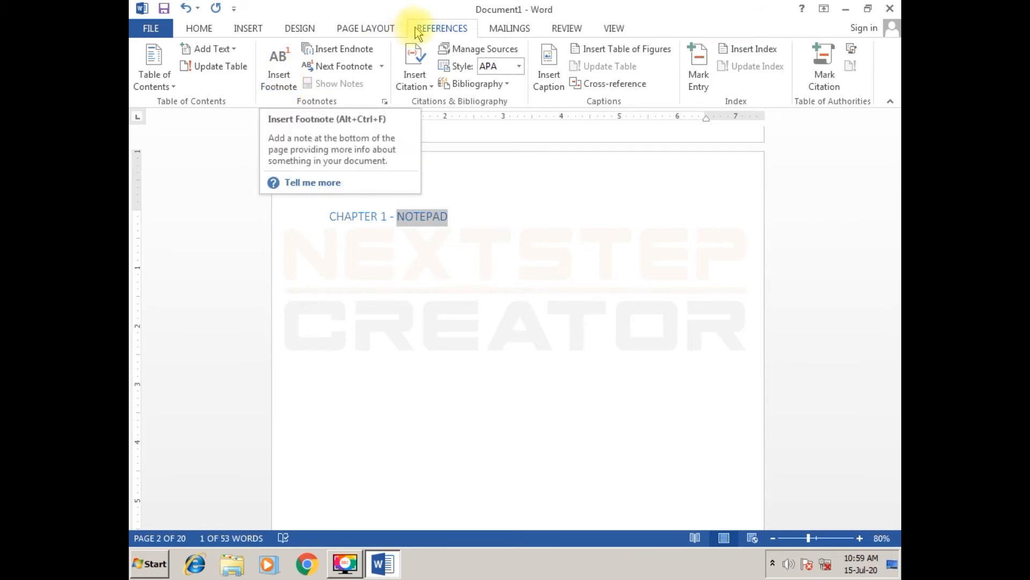
left_click(279, 81)
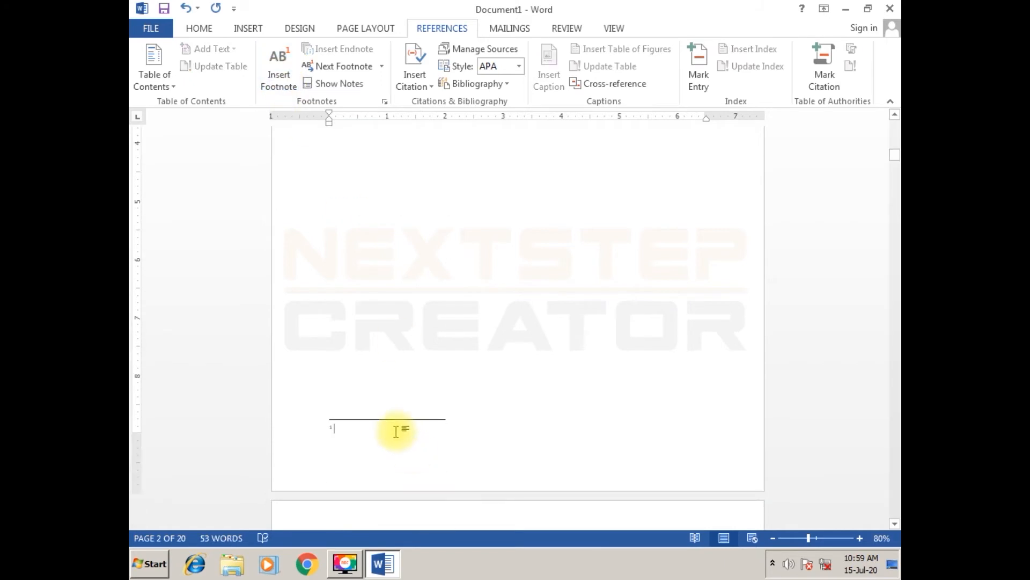
- Enter "IT IS A TEXT EDITOR SOFTWARE" as the text of the NOTEPAD footnote
type("IT IS ")
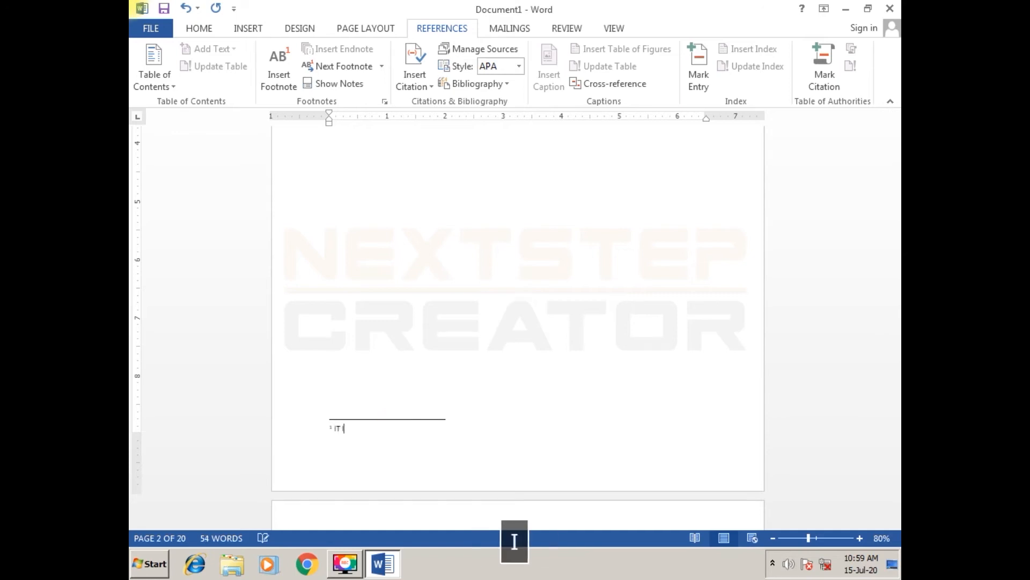
type("A TEXT ")
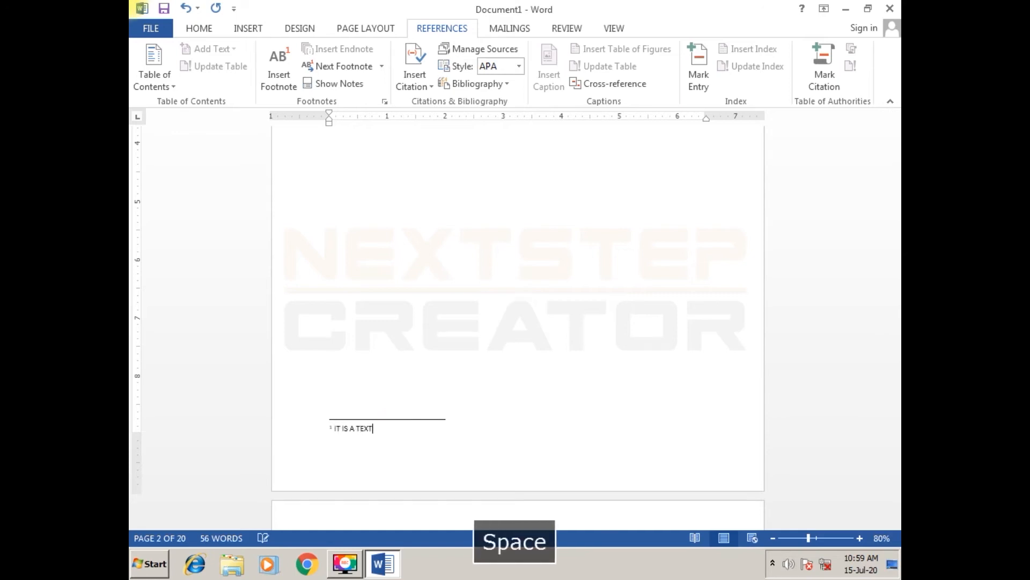
type("EDITO")
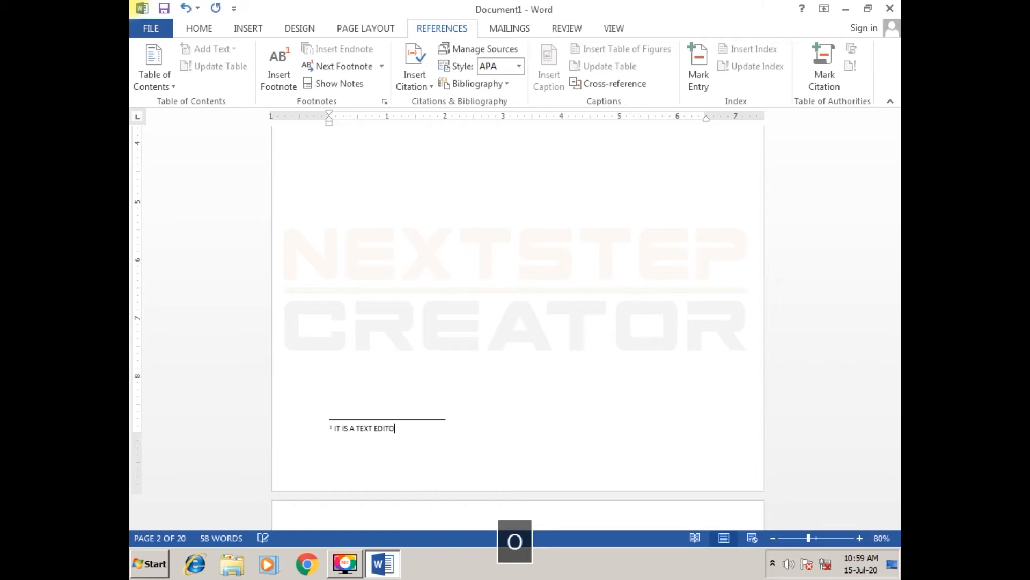
type("R SOFTWARE")
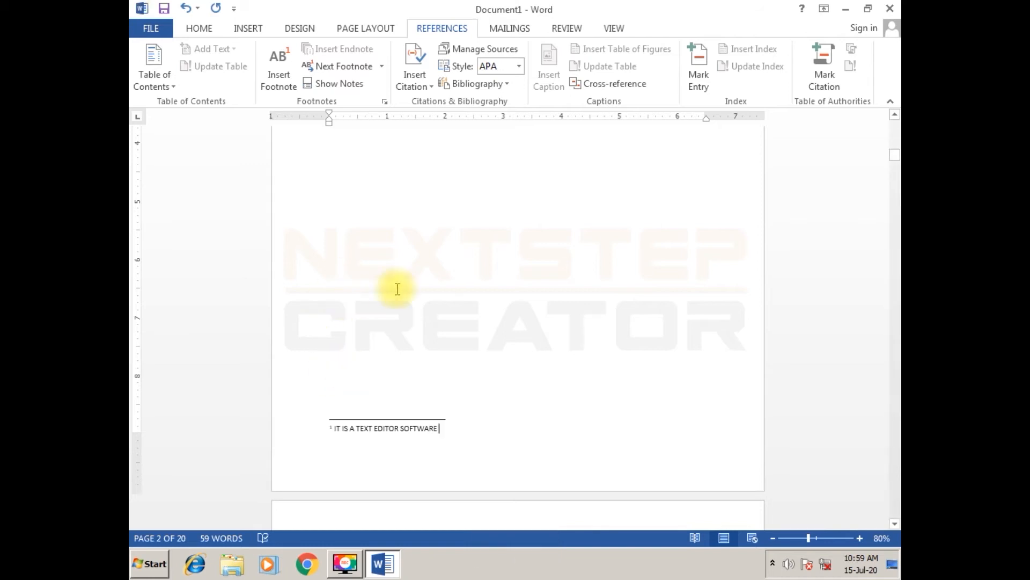
- Check the footnote reference mark beside NOTEPAD and its linked note at the foot of the page
scroll(419, 260, "up", 5)
scroll(430, 250, "up", 3)
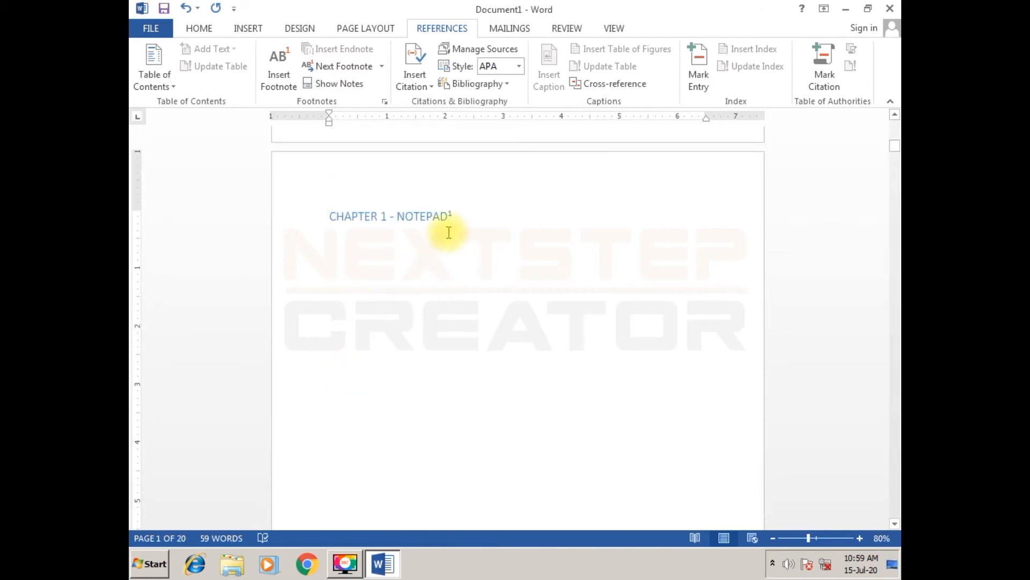
mouse_move(454, 217)
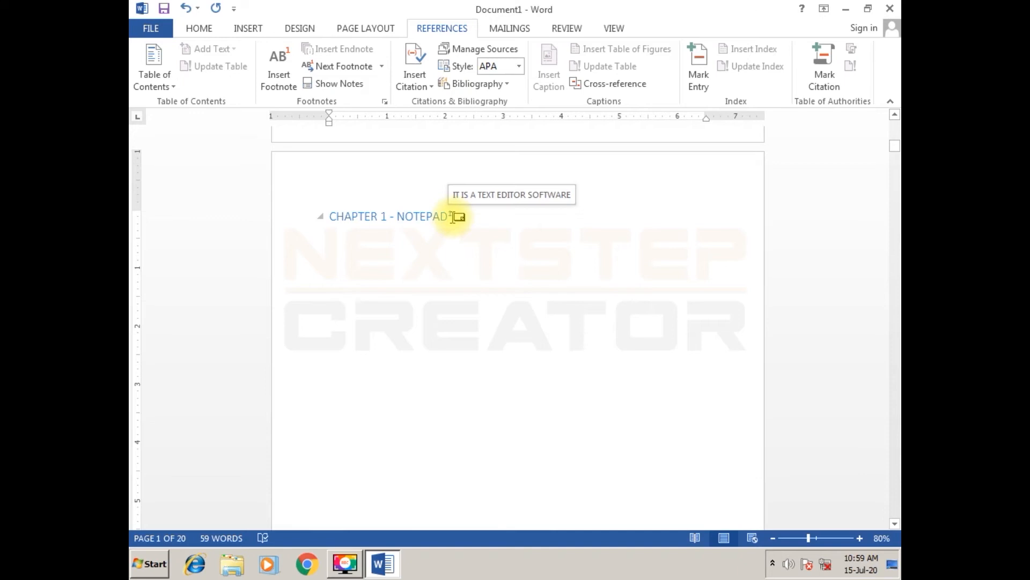
double_click(454, 217)
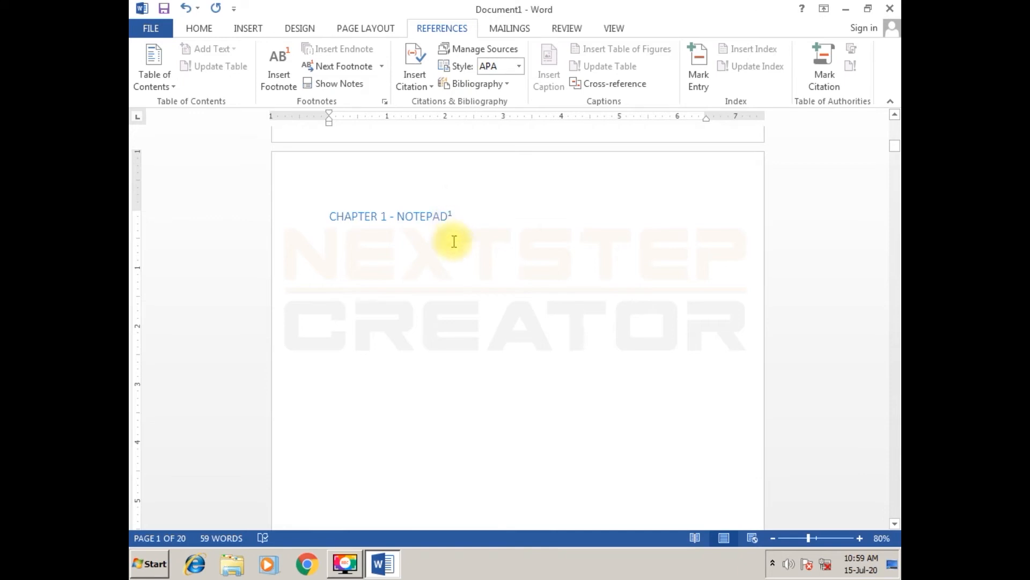
scroll(439, 396, "down", 1)
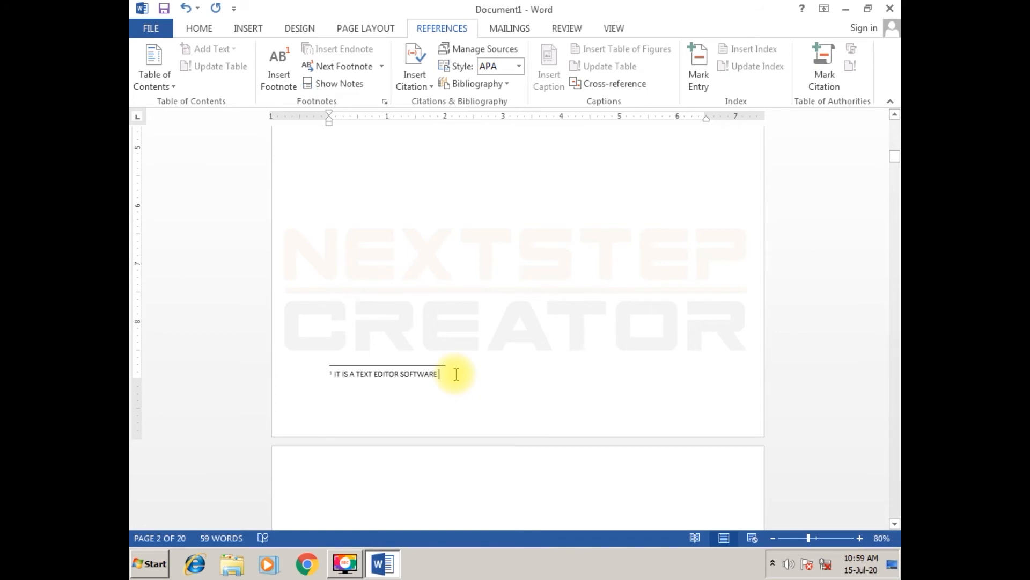
scroll(402, 453, "down", 4)
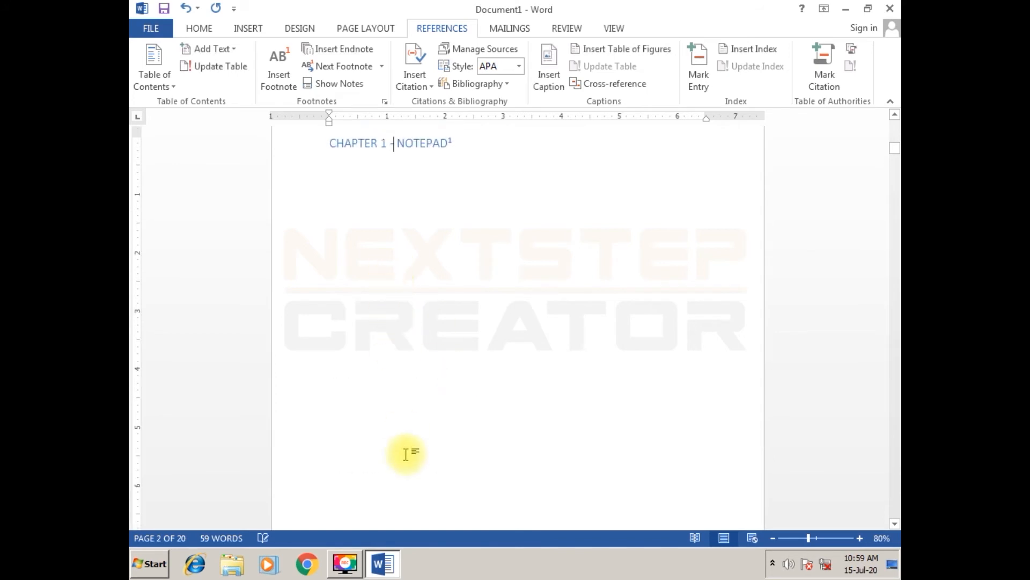
- Insert an endnote for the words MS PAINT in the "CHAPTER- 2 MS PAINT" heading on page 5
scroll(407, 454, "down", 9)
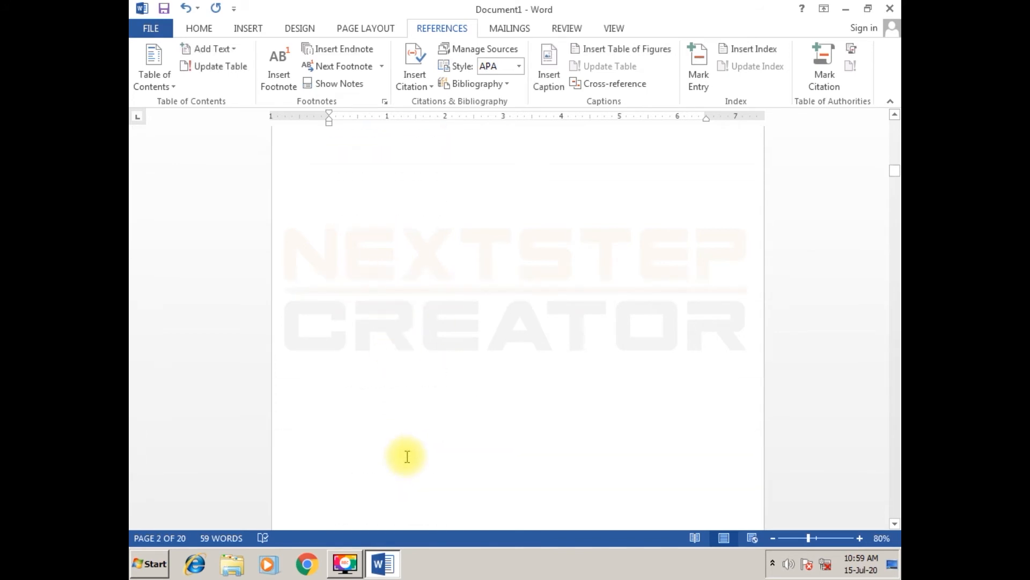
scroll(407, 456, "down", 4)
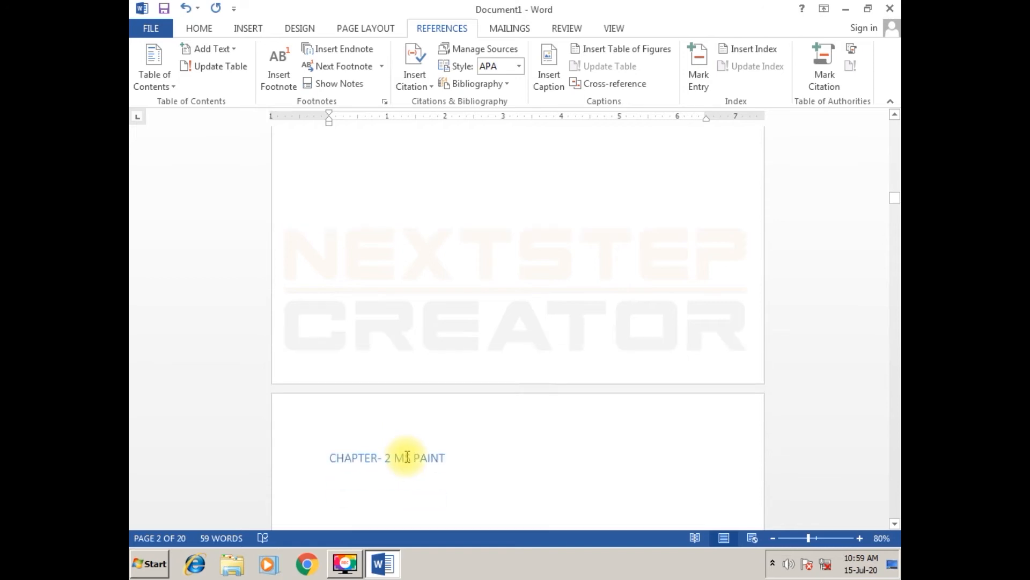
left_click_drag(445, 319, 398, 321)
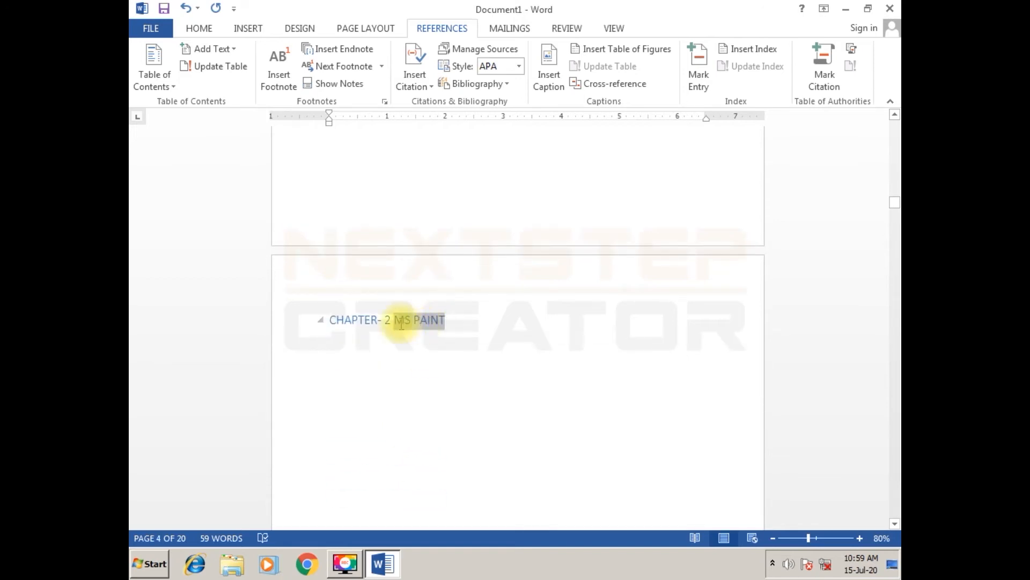
left_click(332, 52)
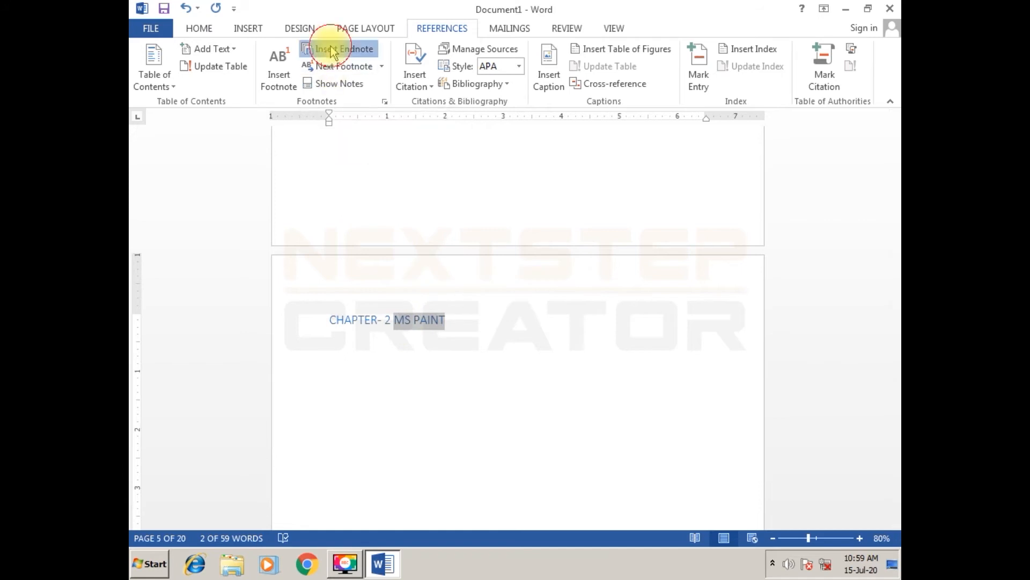
scroll(379, 194, "up", 2)
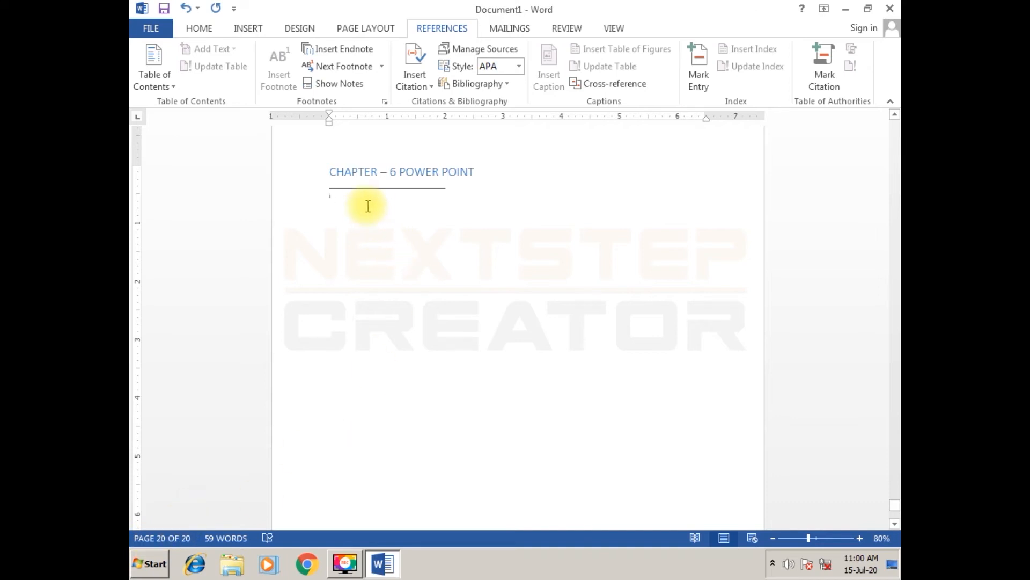
- Enter "IT IS WORD PROCESSER APPLICATION SOFTWARE" as the text of the MS PAINT endnote
type("IT IS ")
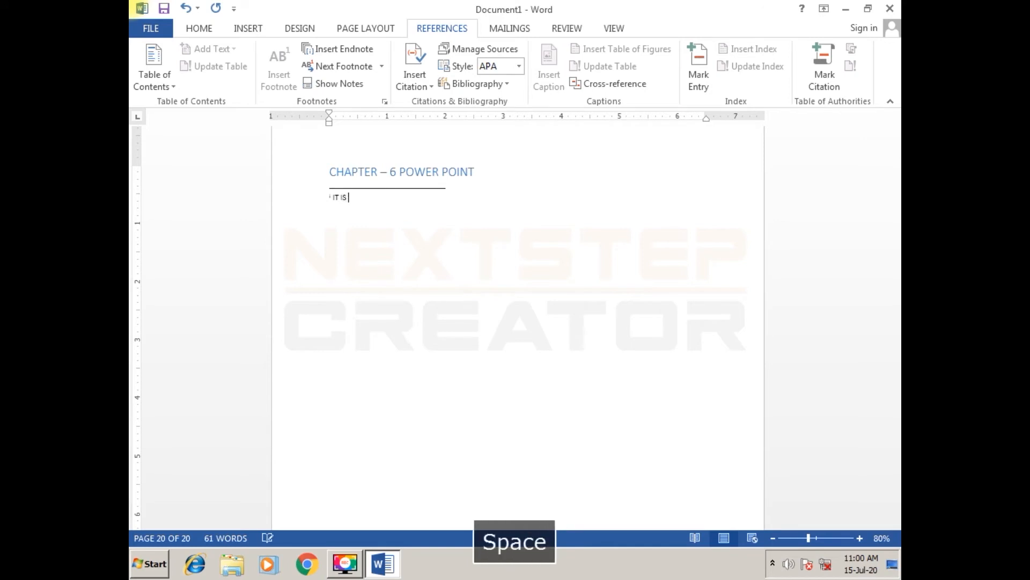
type("WORD PROCESSER APP")
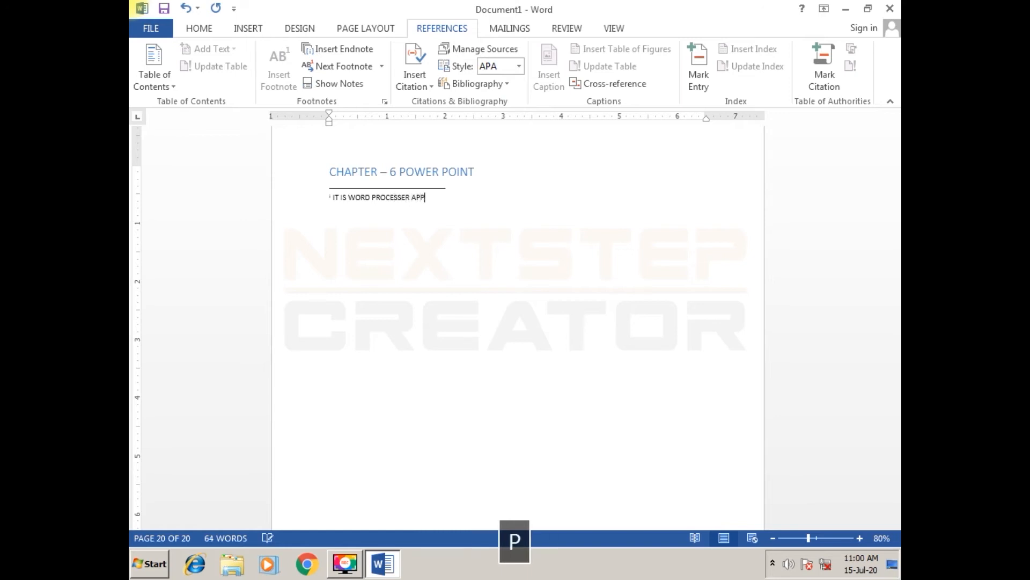
type("LICATION SOFTWARE")
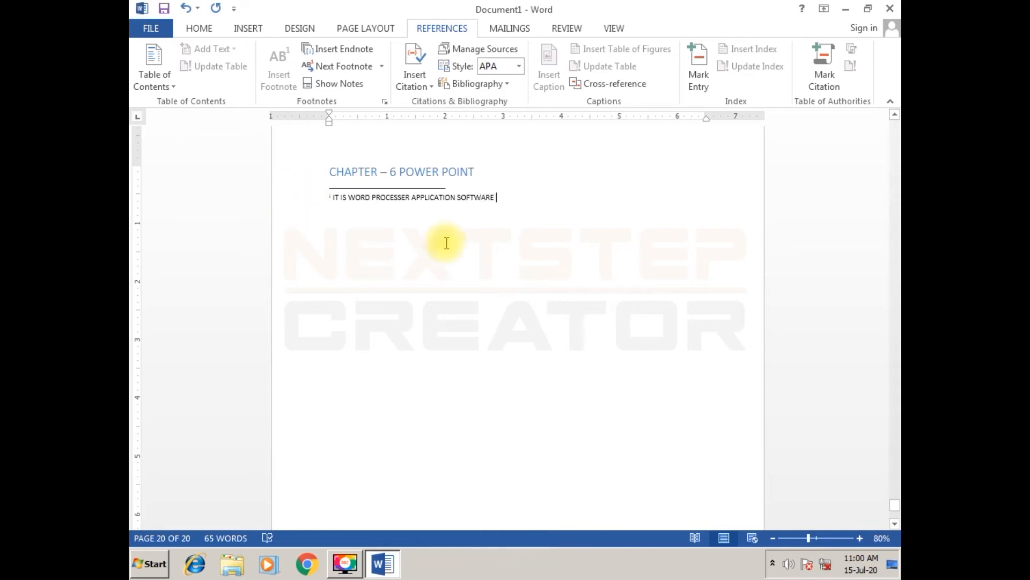
- Check the endnote reference mark beside MS PAINT in the chapter 2 heading and its pop-up note text
left_click_drag(897, 509, 894, 125)
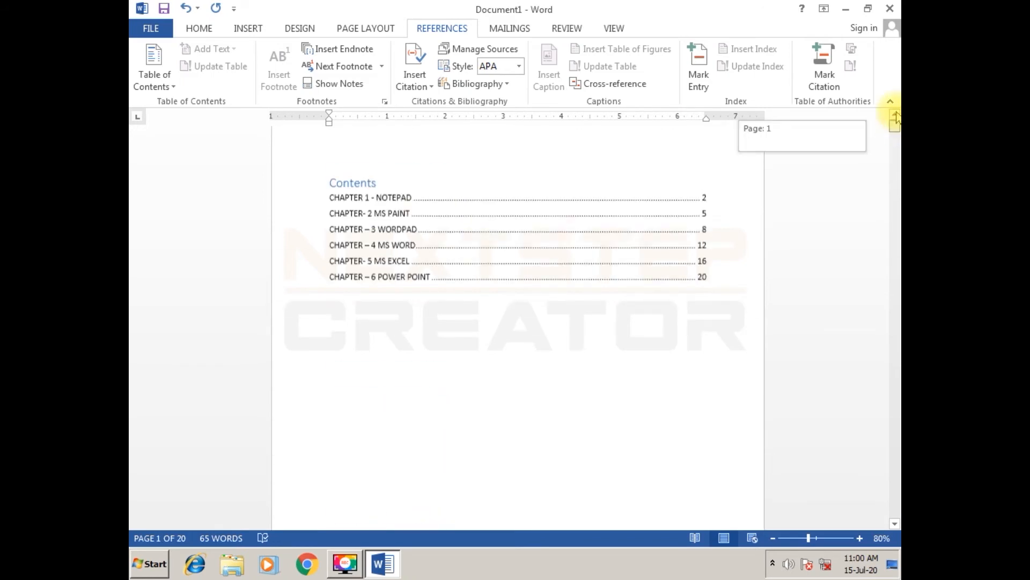
scroll(434, 392, "down", 2, "ctrl")
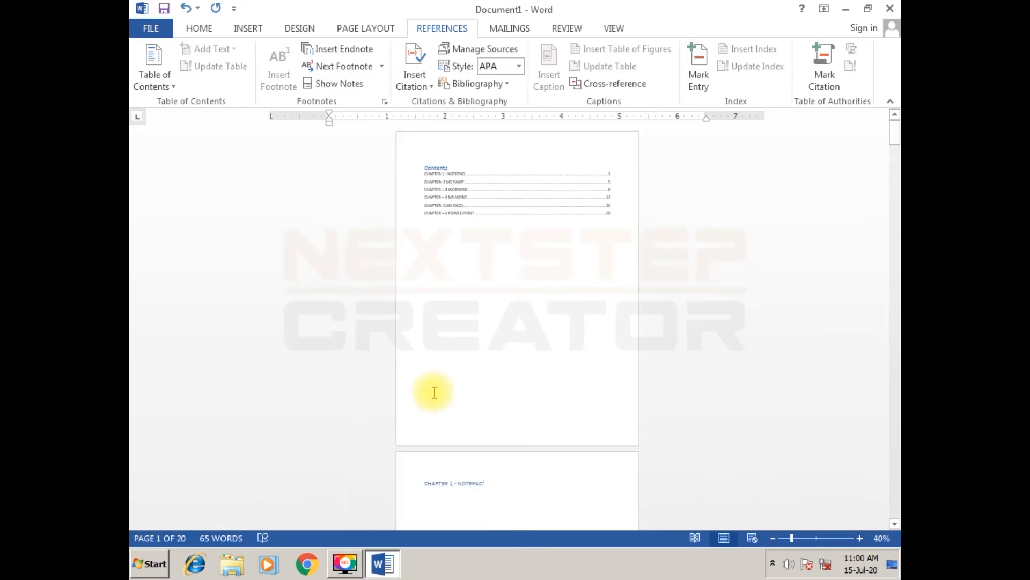
scroll(430, 394, "down", 10)
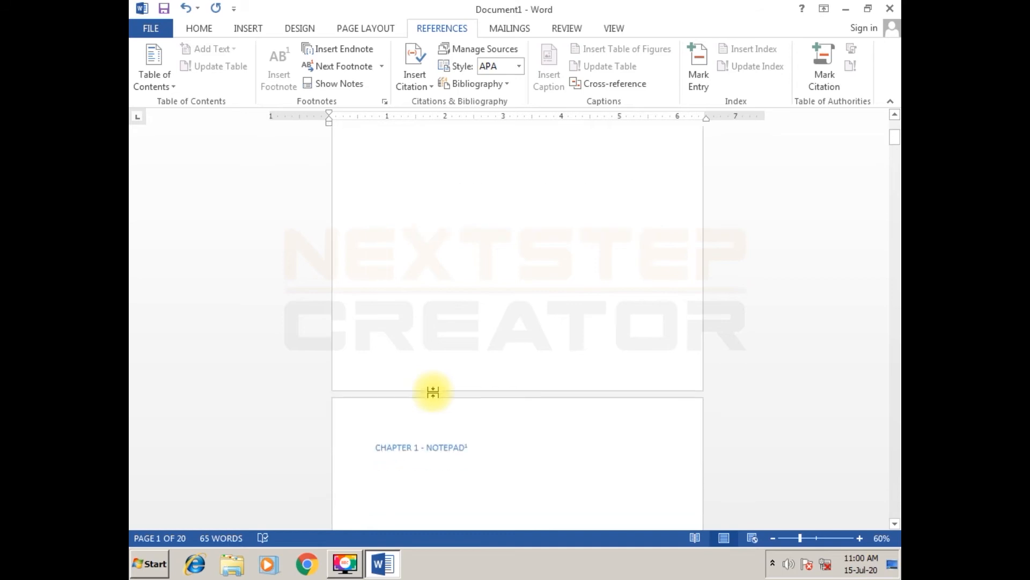
scroll(444, 469, "down", 10)
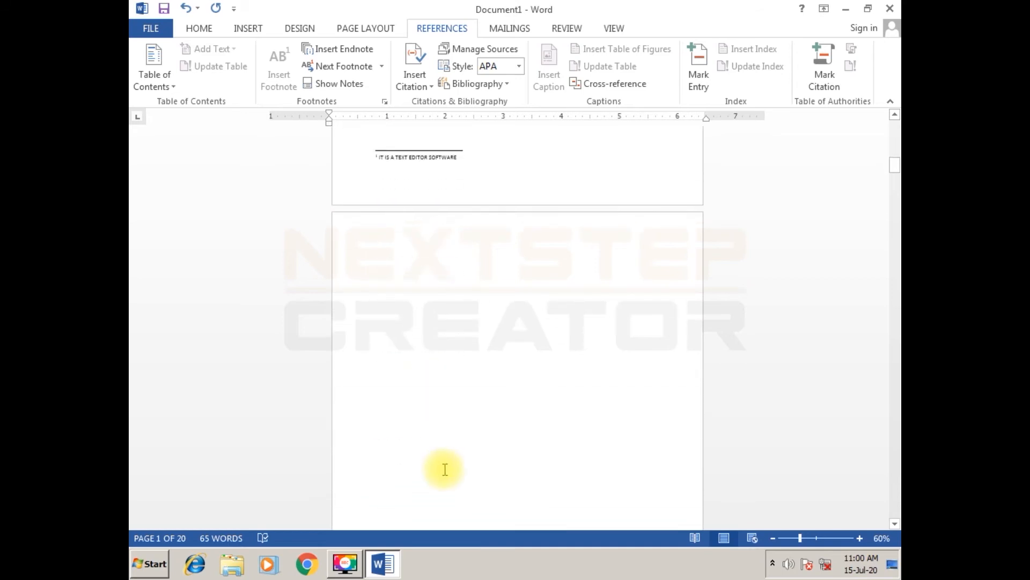
scroll(445, 469, "down", 10)
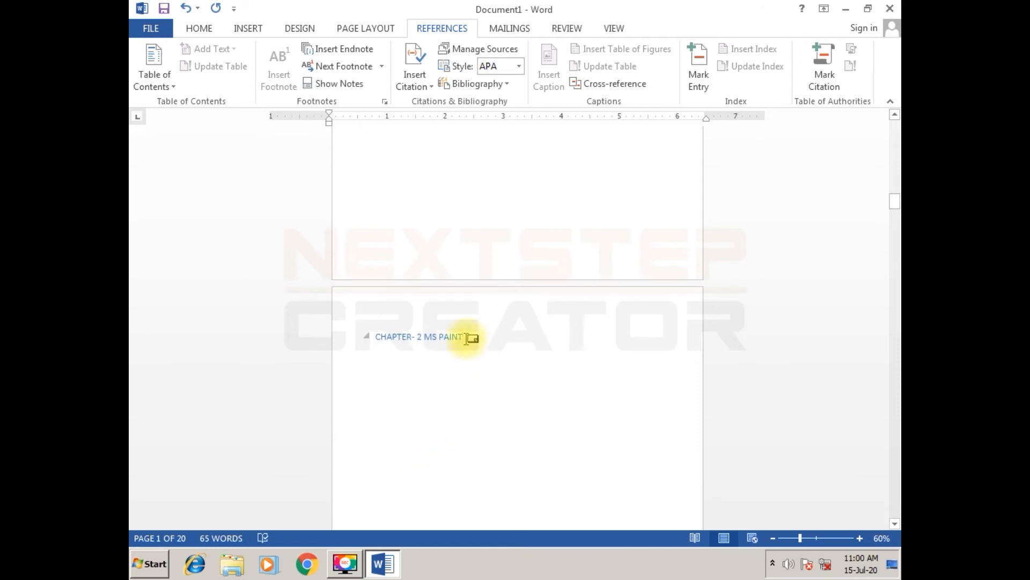
mouse_move(467, 338)
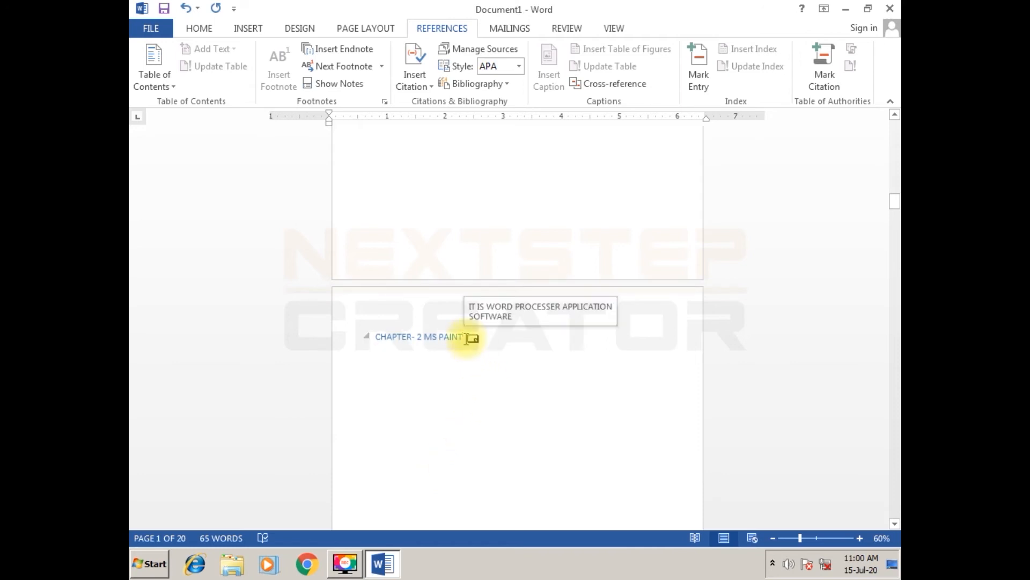
- Insert an endnote for the words MS WORD in the "CHAPTER – 4 MS WORD" heading
scroll(465, 483, "down", 5)
scroll(467, 484, "down", 10)
scroll(467, 485, "down", 10)
scroll(467, 485, "down", 10)
scroll(466, 484, "down", 10)
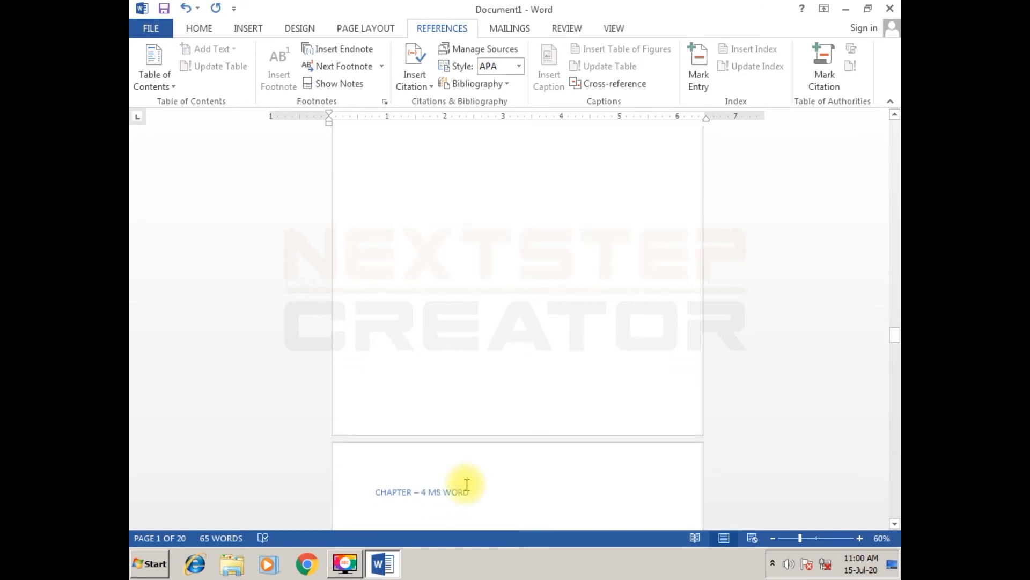
scroll(467, 484, "down", 4)
left_click_drag(470, 397, 430, 395)
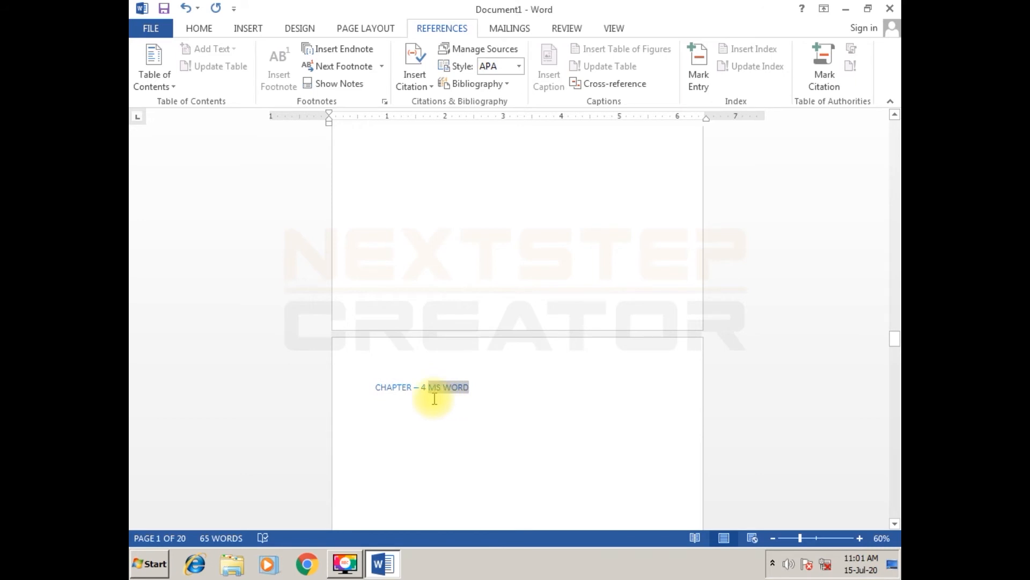
left_click(335, 49)
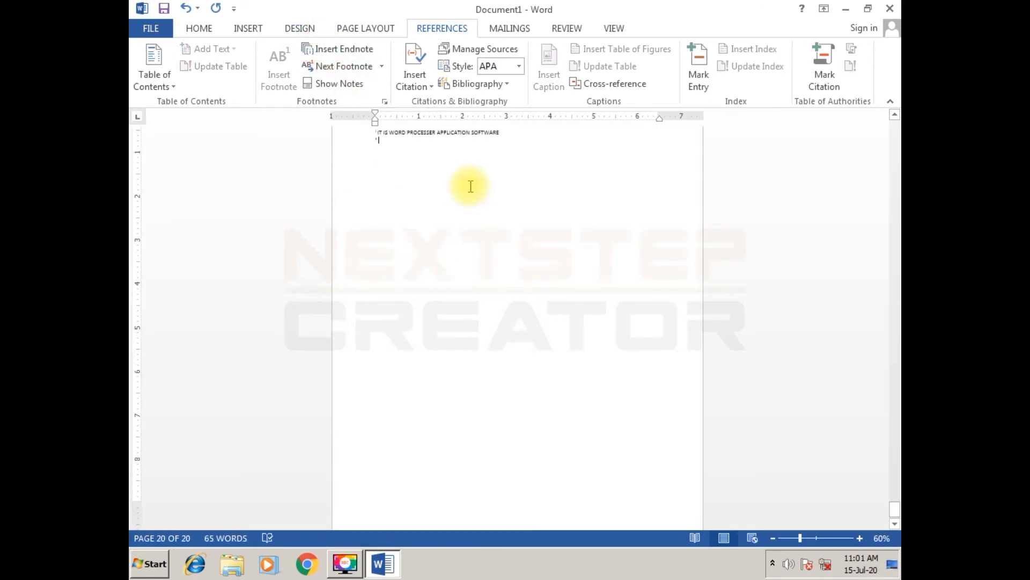
- Enter "COMPLETE WORD PROCESSER" as the text of the MS WORD endnote
type("COMPLETE WOR")
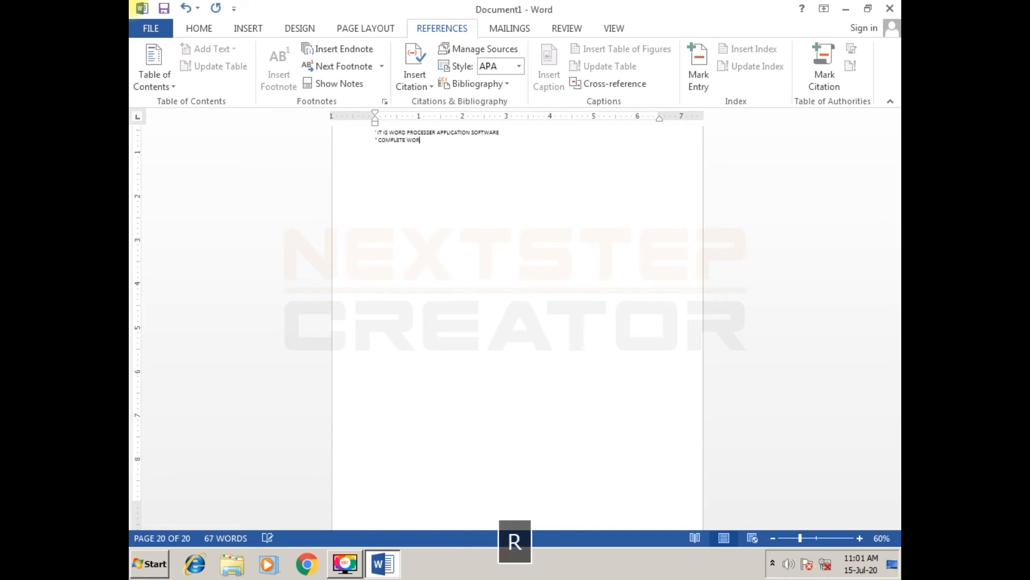
type("D PROCESSER")
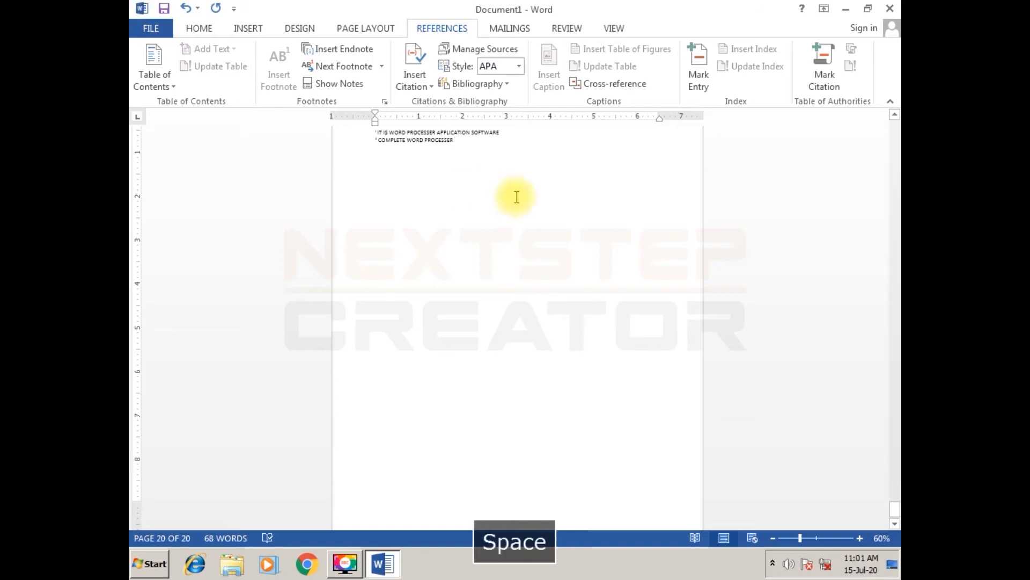
- Show the document as multiple pages side by side and return to the contents page at its start
scroll(615, 327, "up", 4)
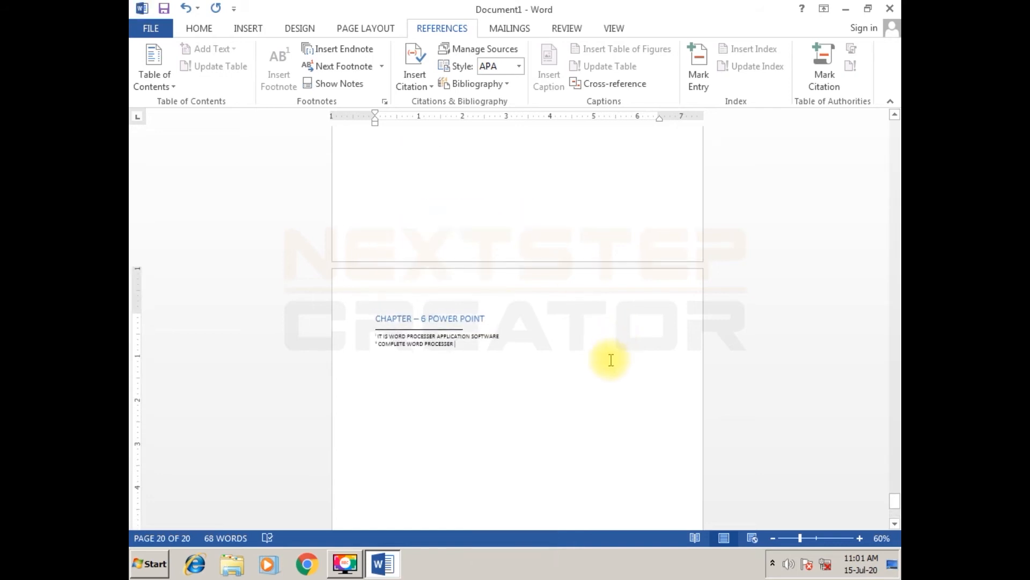
scroll(611, 360, "up", 10)
scroll(606, 388, "up", 10)
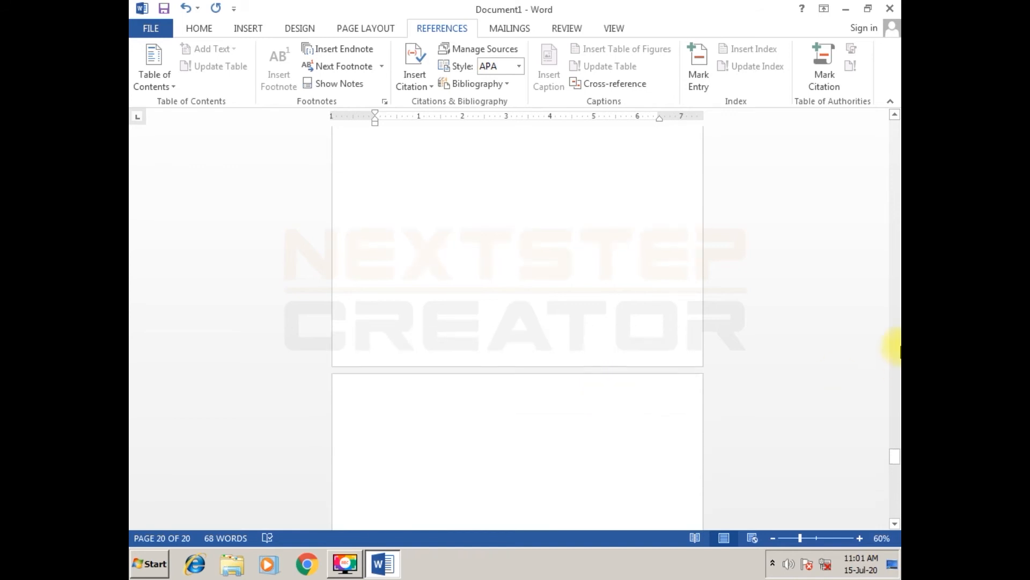
scroll(893, 462, "up", 2)
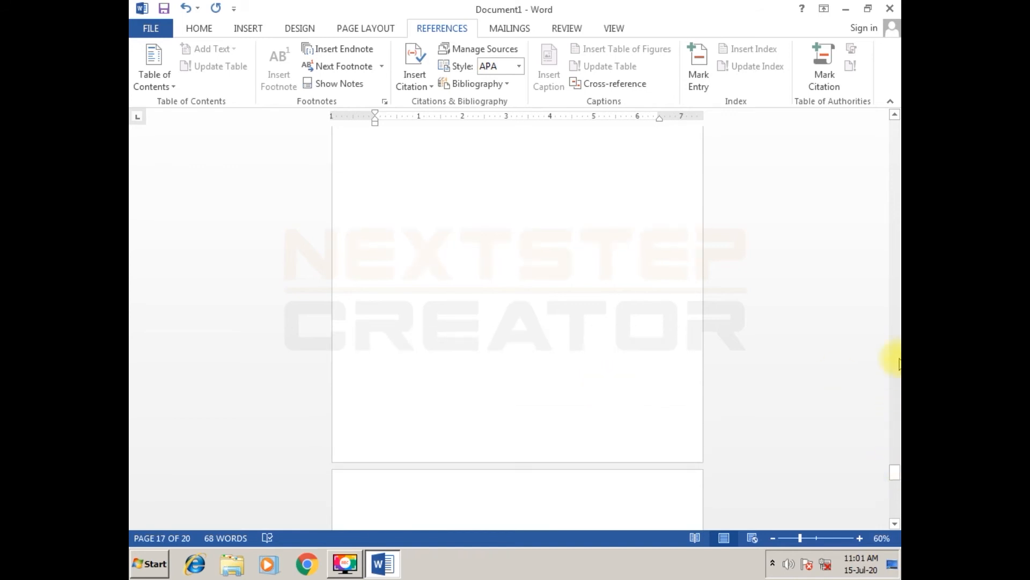
left_click(501, 271)
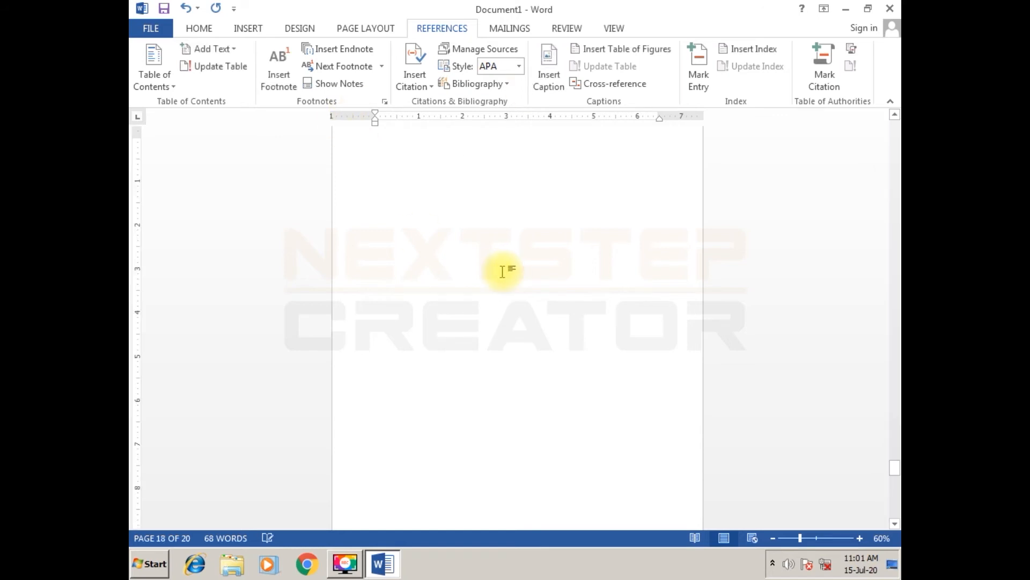
scroll(501, 271, "down", 4)
left_click(615, 28)
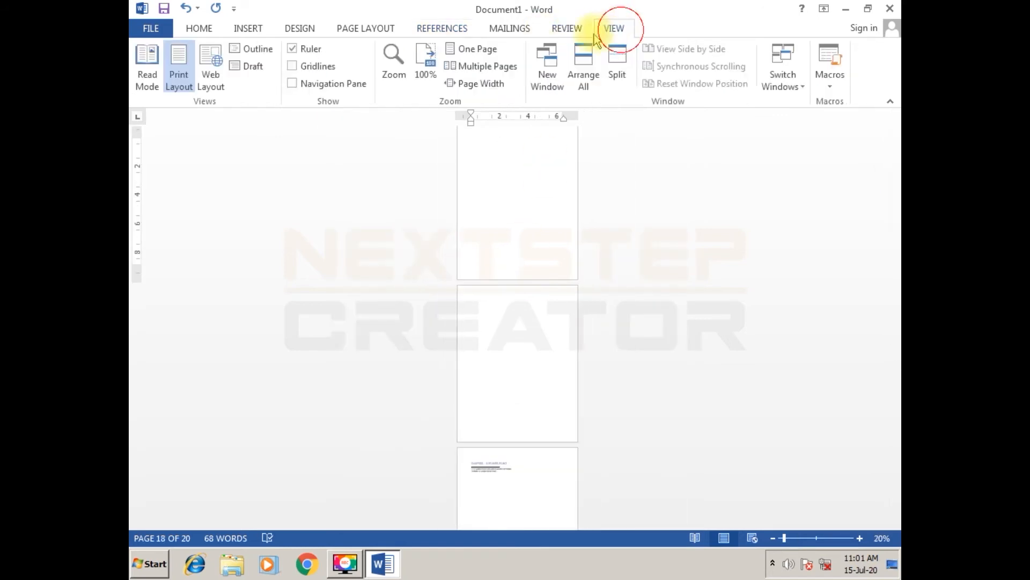
left_click(493, 67)
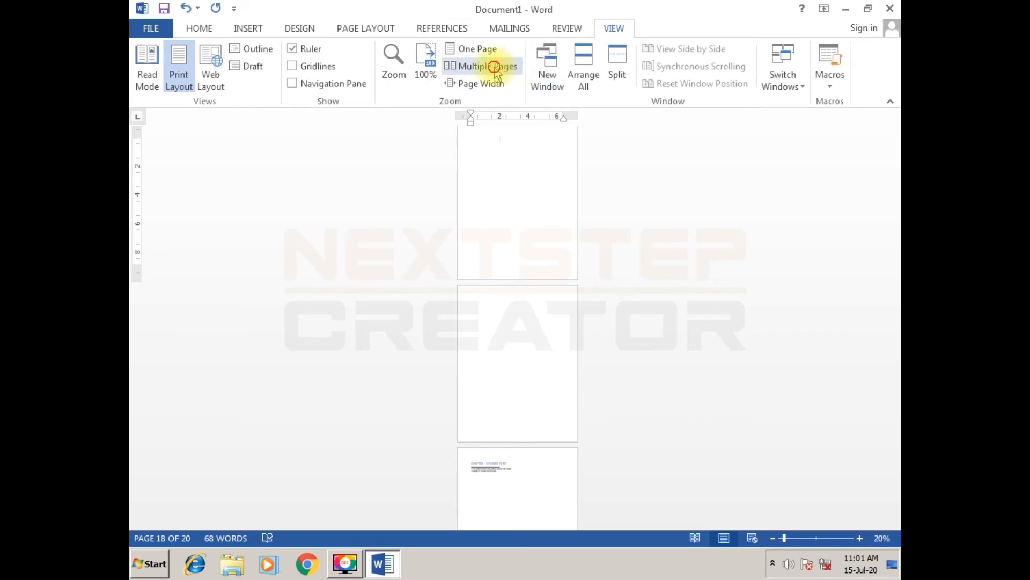
scroll(496, 354, "up", 3)
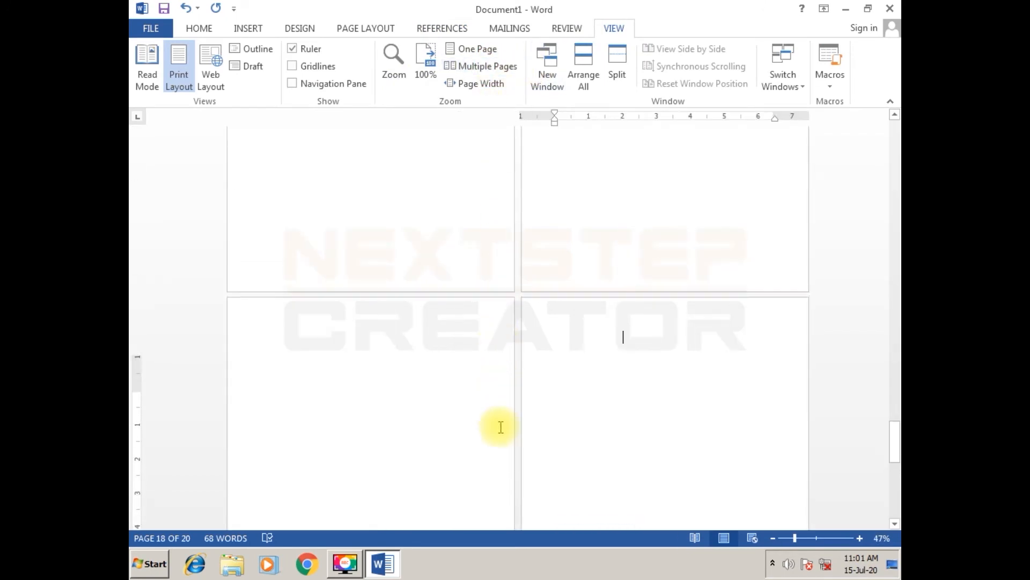
scroll(515, 468, "up", 10)
scroll(515, 468, "up", 10)
left_click_drag(894, 348, 894, 129)
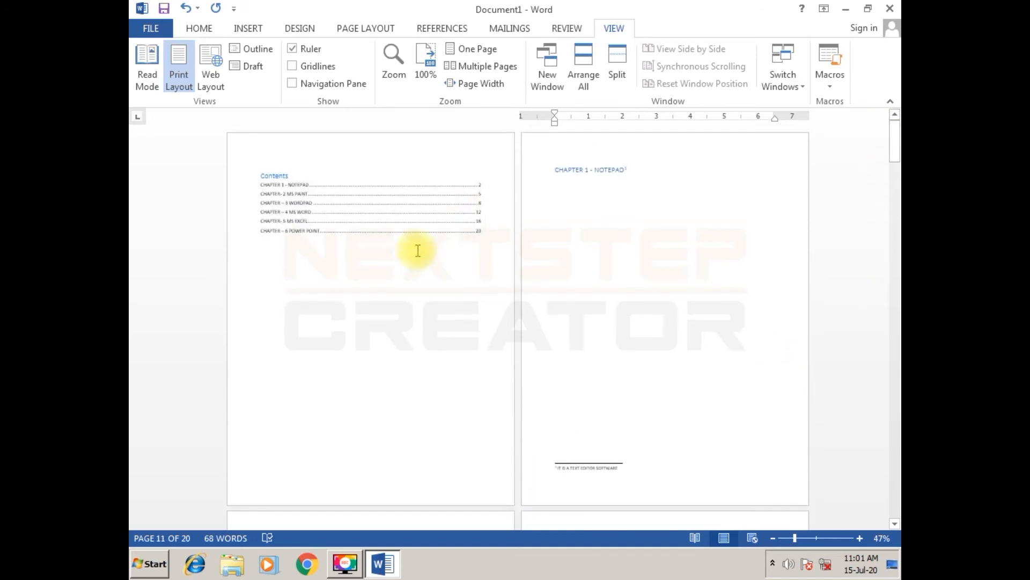
left_click(428, 278)
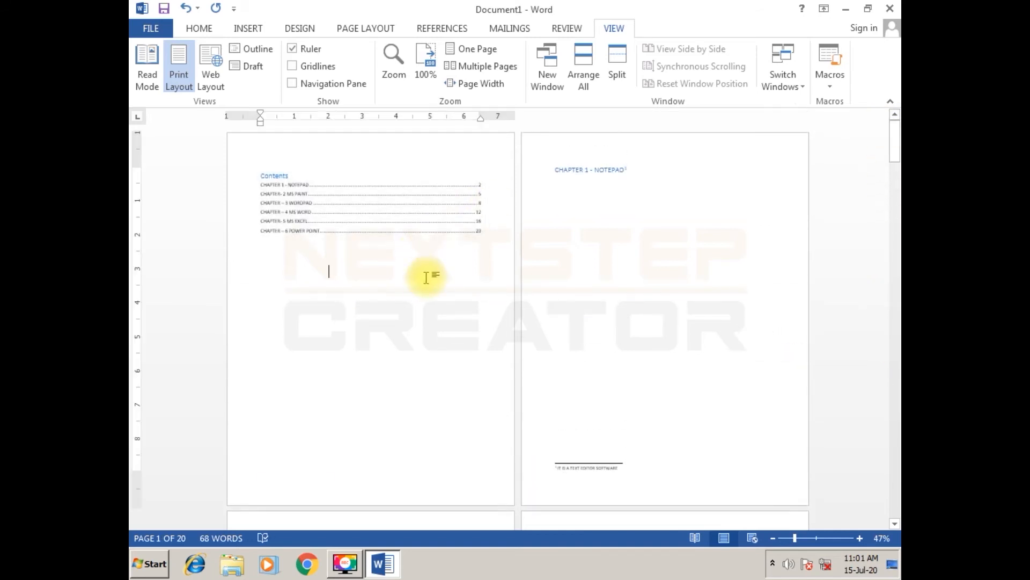
left_click(257, 30)
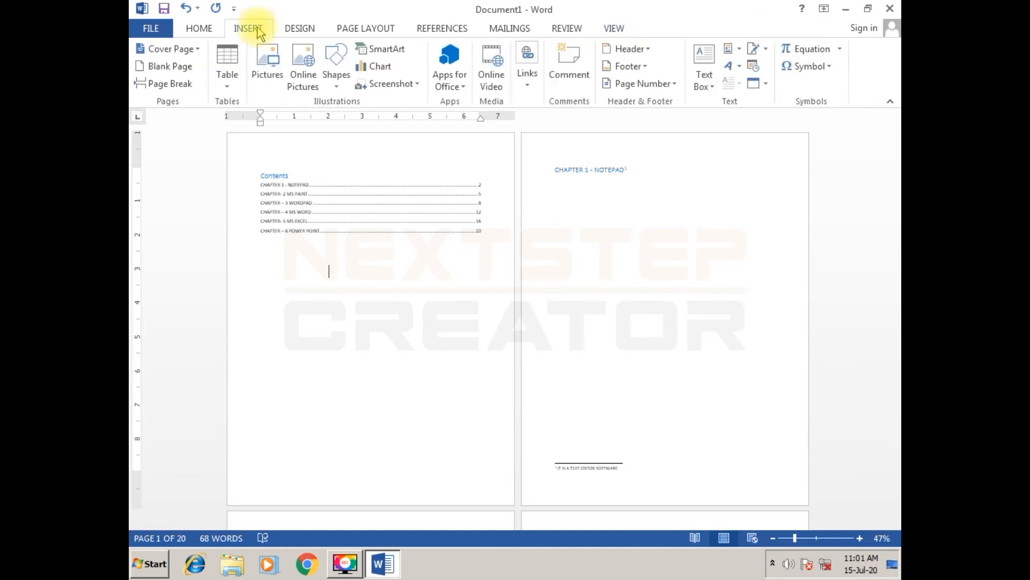
left_click(453, 30)
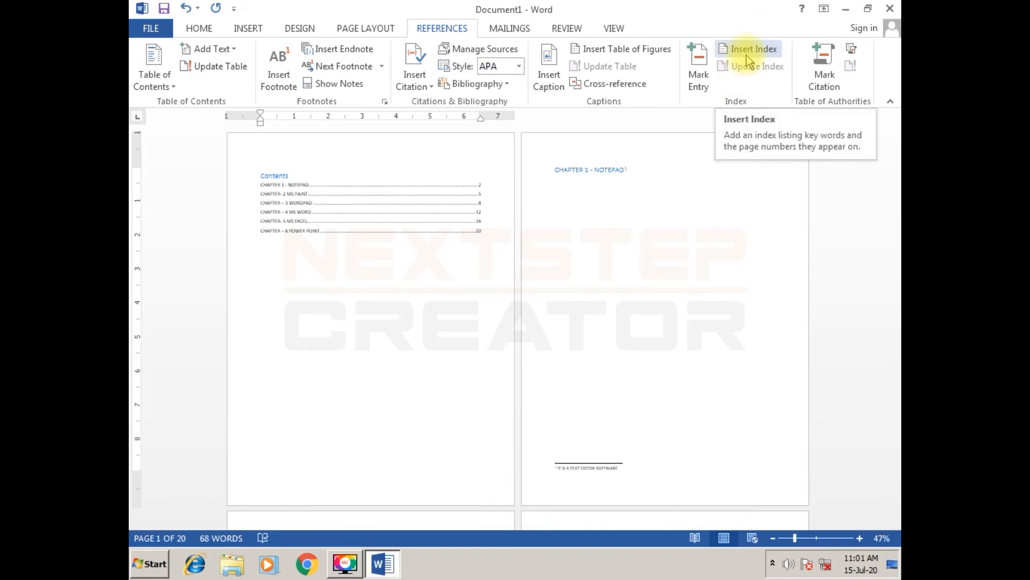
- Delete the entire content of the document, including the table of contents, headings and notes
left_click(645, 267)
key("ctrl+a")
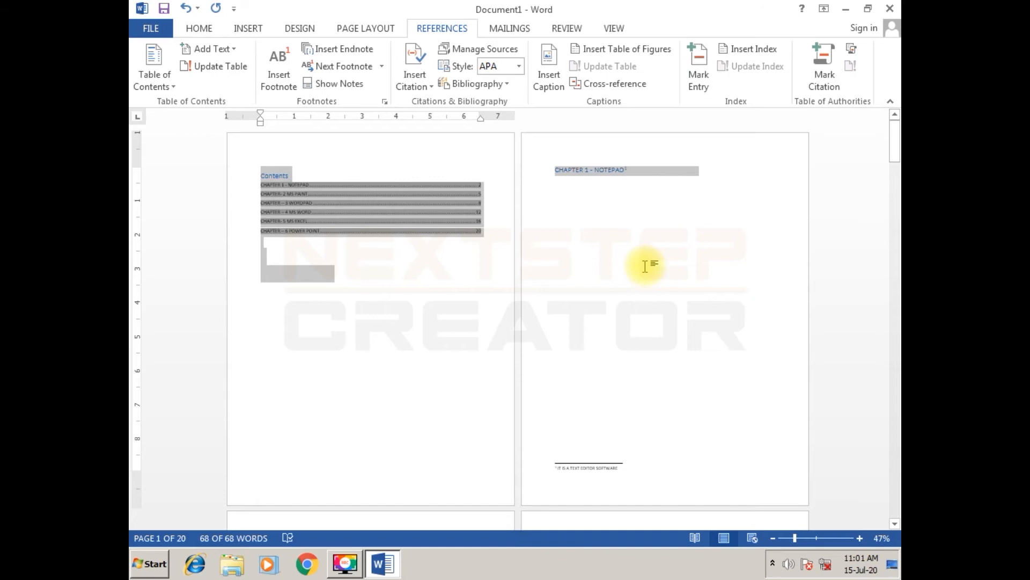
key("Delete")
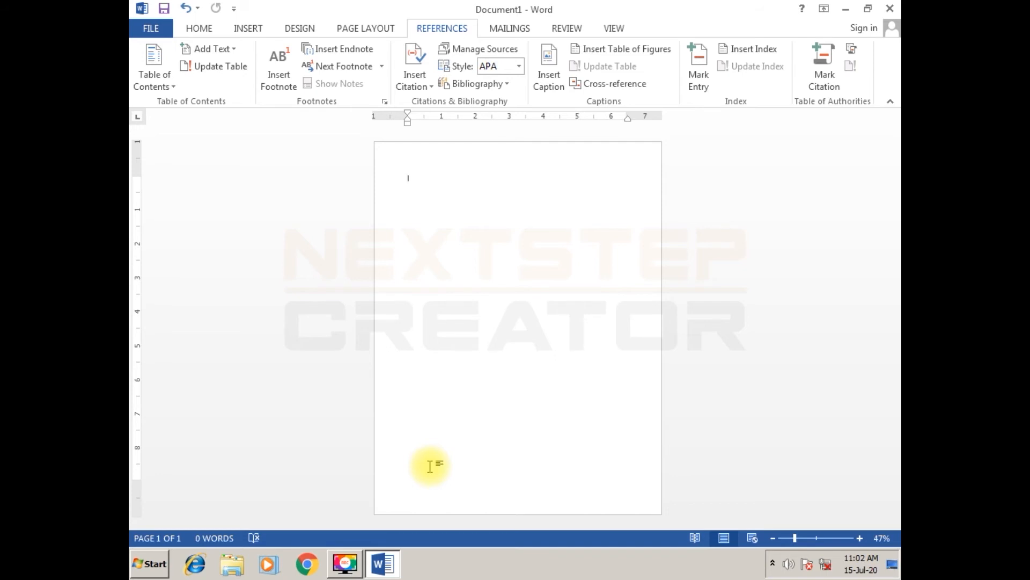
- Increase the font size of the empty document's text
left_click(470, 204)
key("ctrl+a")
key("ctrl+shift+period")
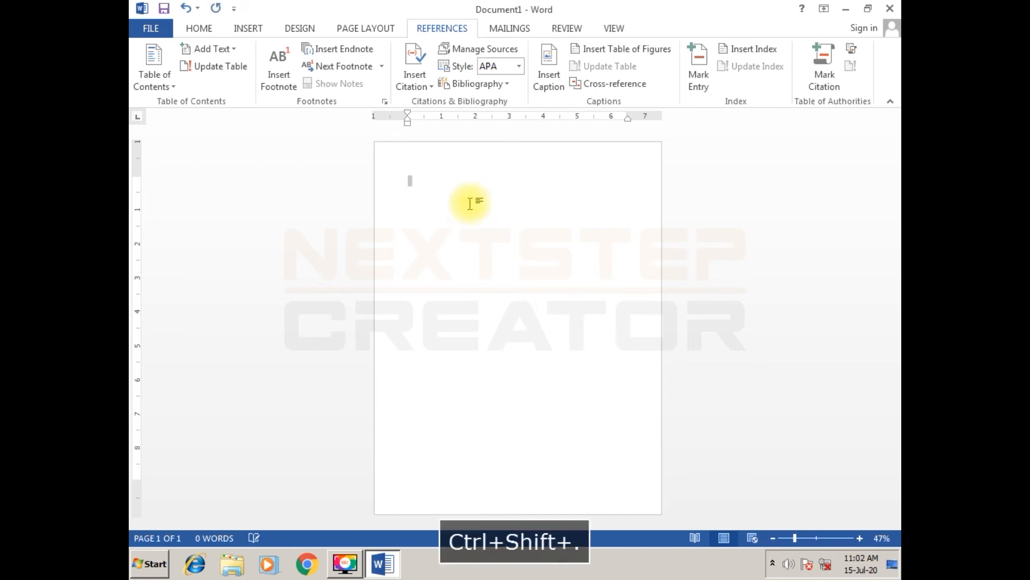
key("Down")
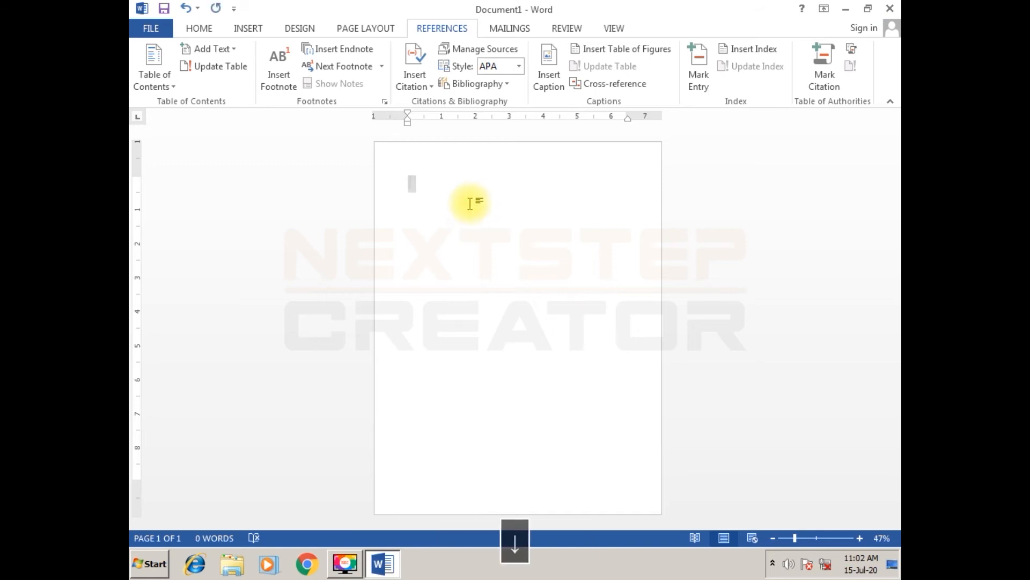
- Add page breaks until the blank document has 17 pages
key("ctrl+Return")
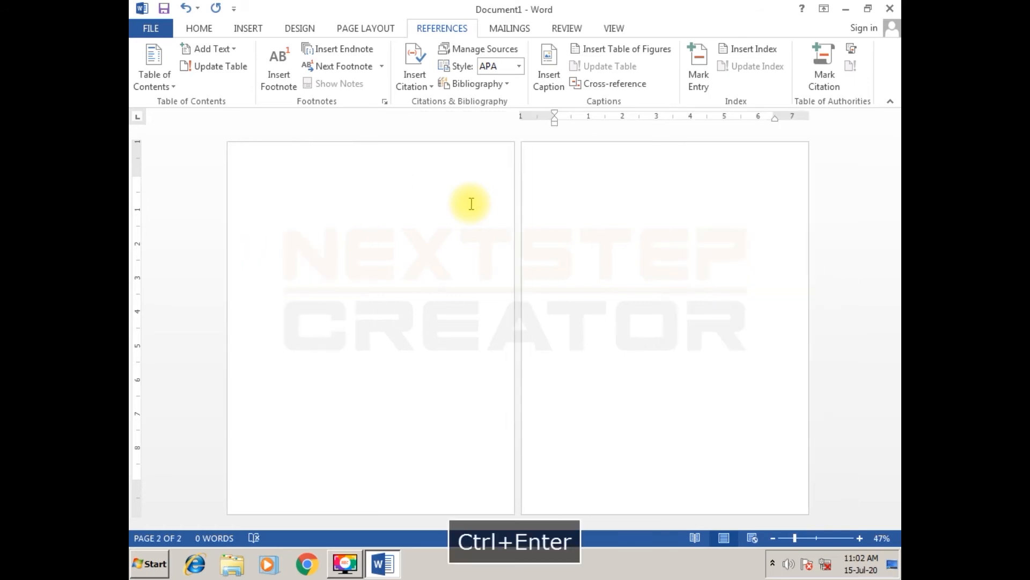
key("ctrl+Return")
key("ctrl+Return")
key("ctrl+Return")
key("ctrl+Return")
key("ctrl+Return")
key("ctrl+Return")
key("ctrl+Return")
key("ctrl+Return")
key("ctrl+Return")
key("ctrl+Return")
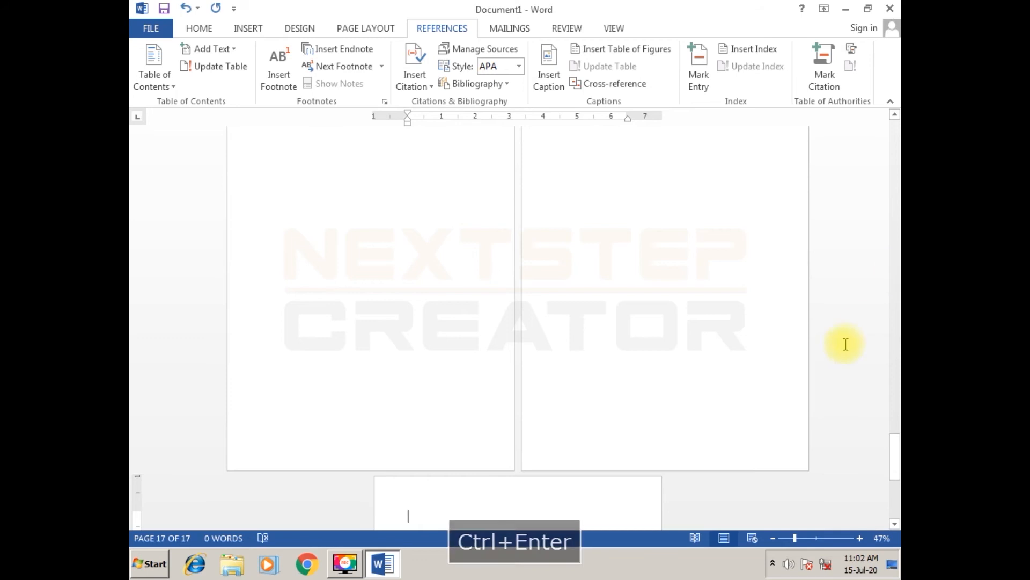
- At the start of page 1, write the note "INDEX→IT USE TO SET DOCUMENT ACCORDING TO ALPHABATE"
left_click_drag(899, 483, 894, 137)
left_click(378, 161)
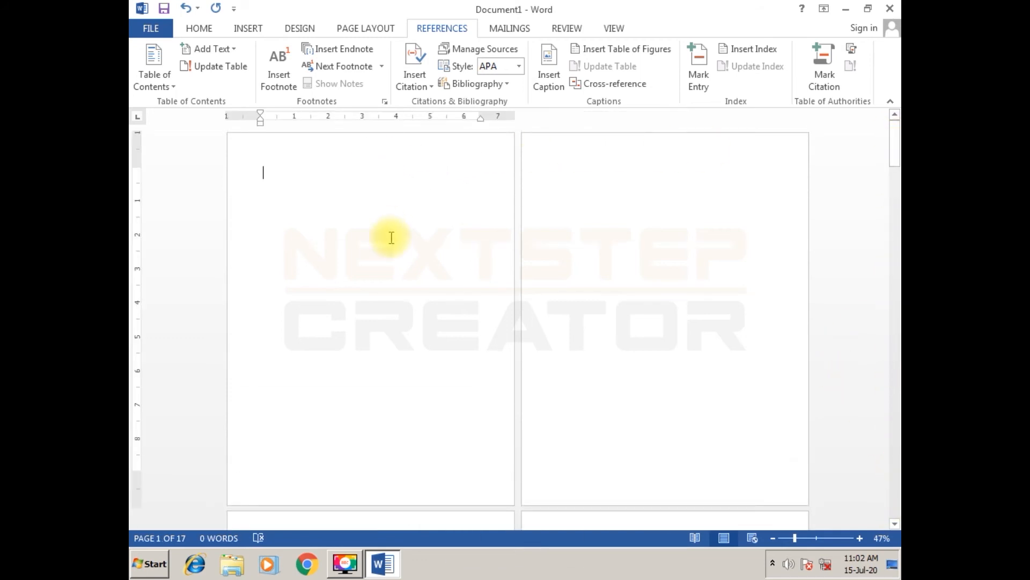
scroll(391, 237, "up", 1, "ctrl")
scroll(391, 238, "up", 2, "ctrl")
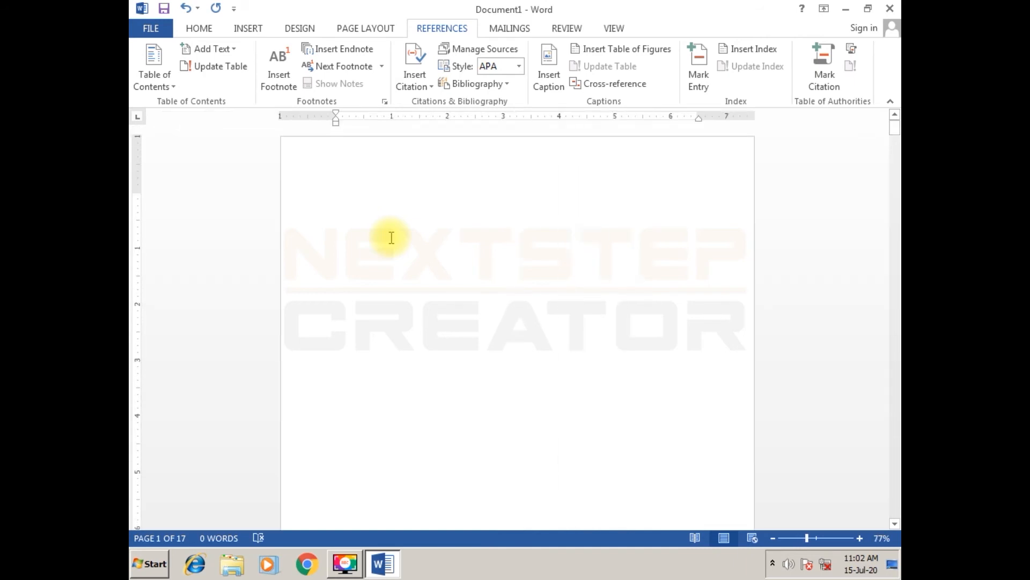
type("INDEX")
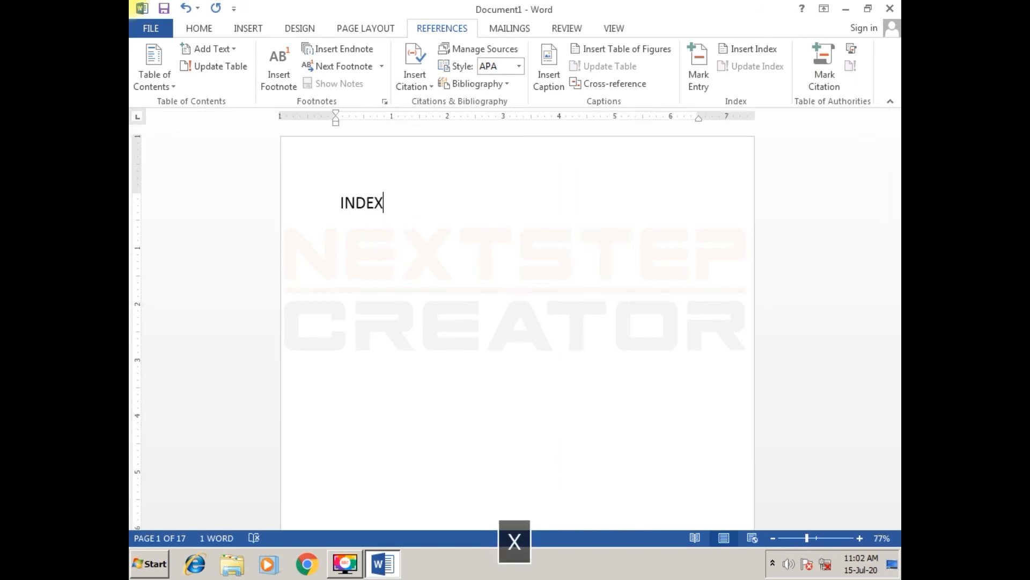
type("-->")
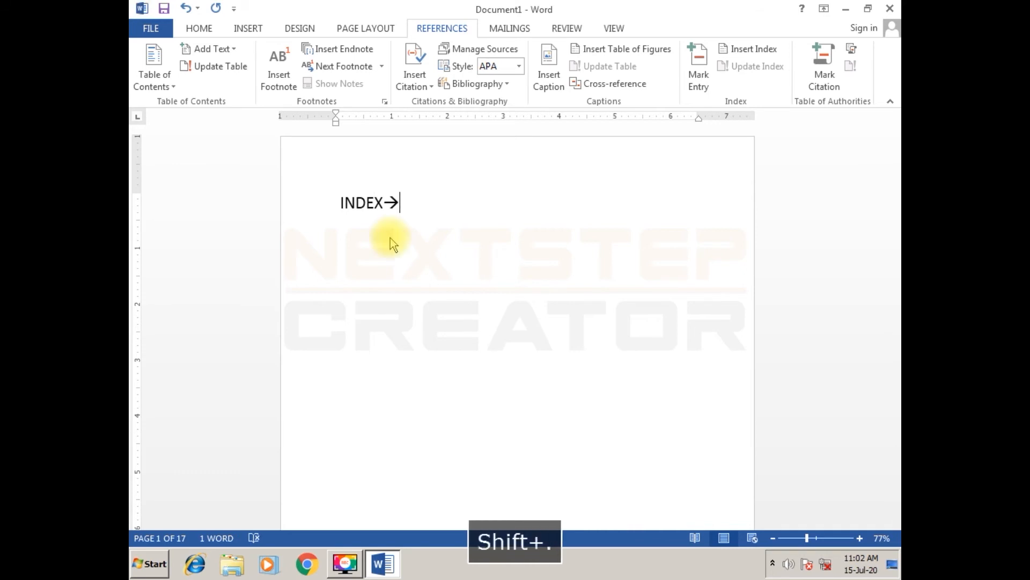
type("IT")
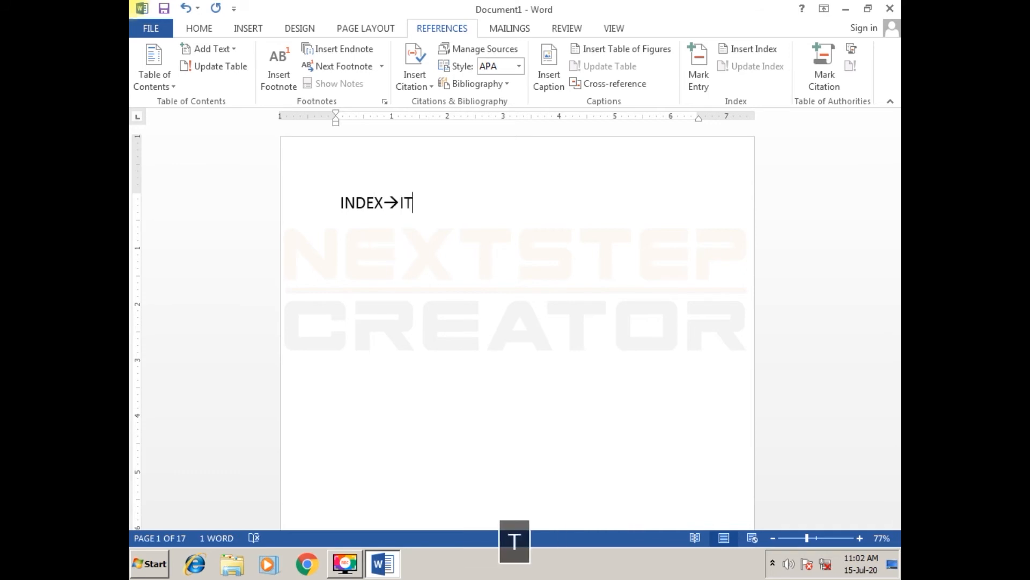
type(" USE TO SET DOCUMENT ")
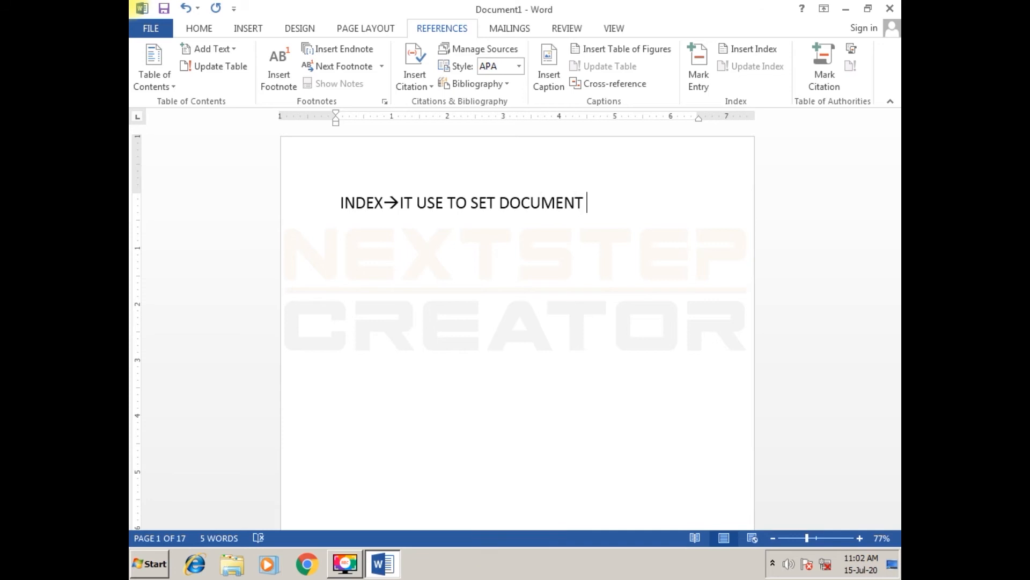
type("ACCORD")
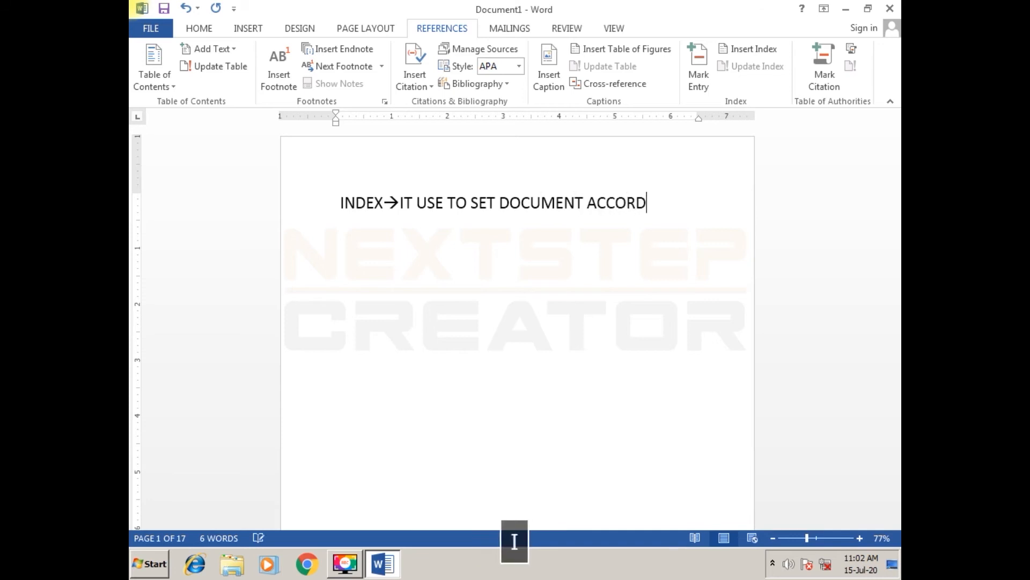
type("ING TO ALPHABATE ")
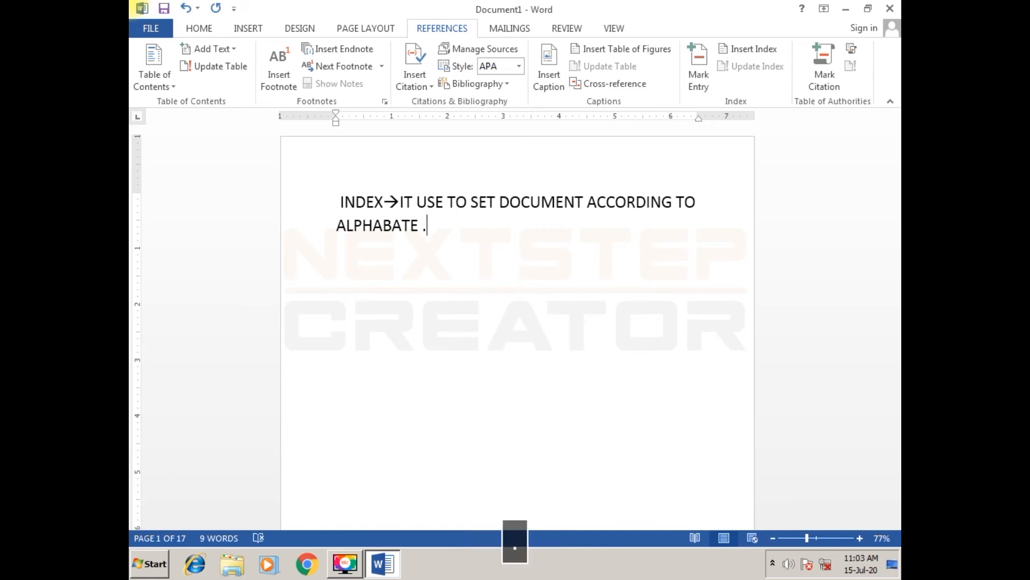
type(".IT I")
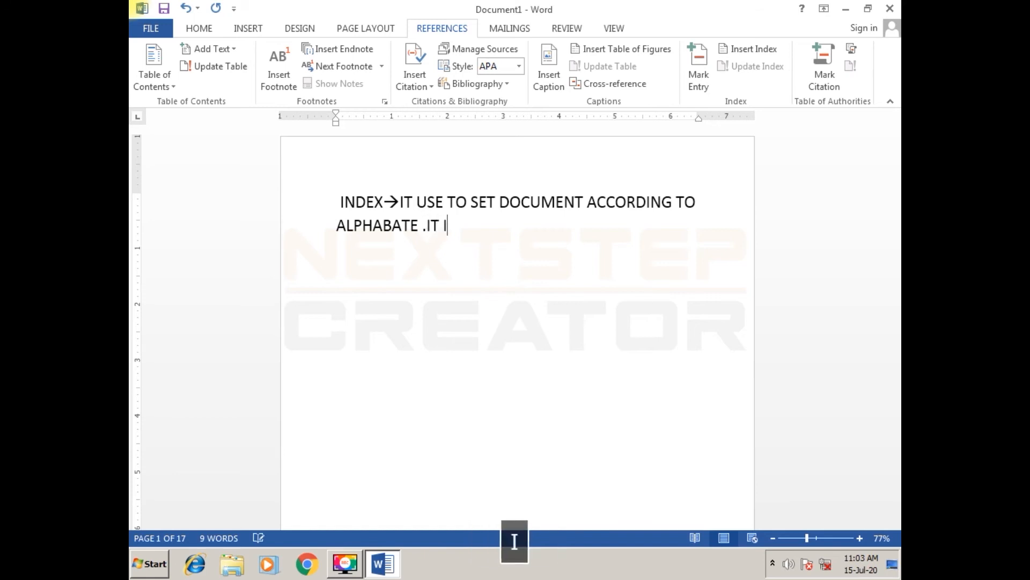
type("S ALWA")
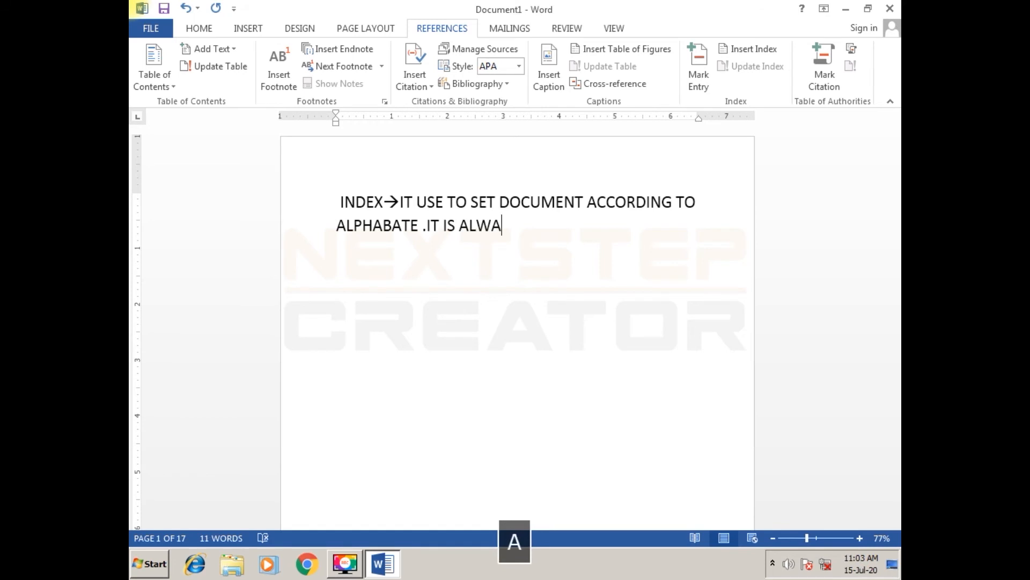
type("YS ON TH")
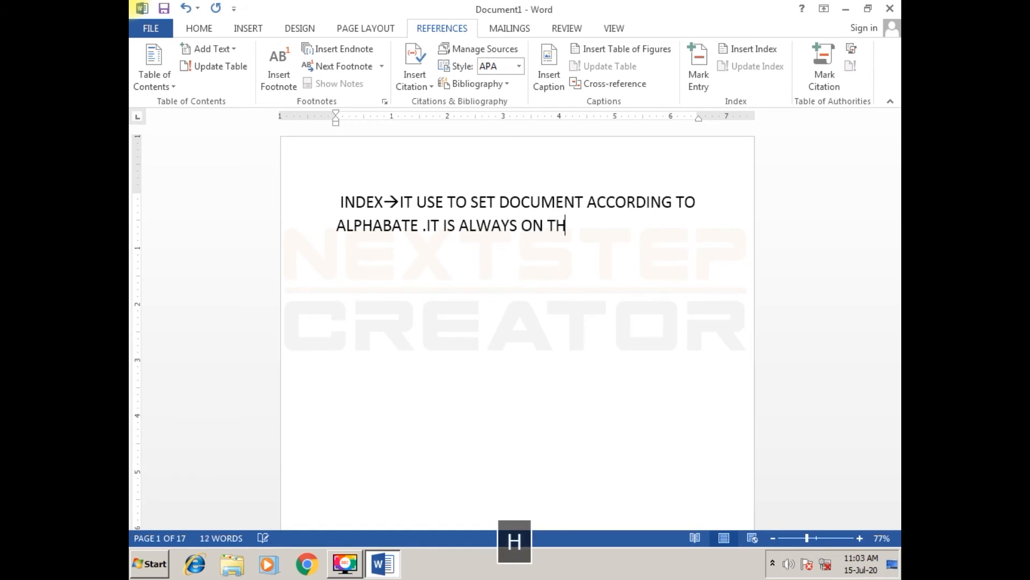
type("E LAST ")
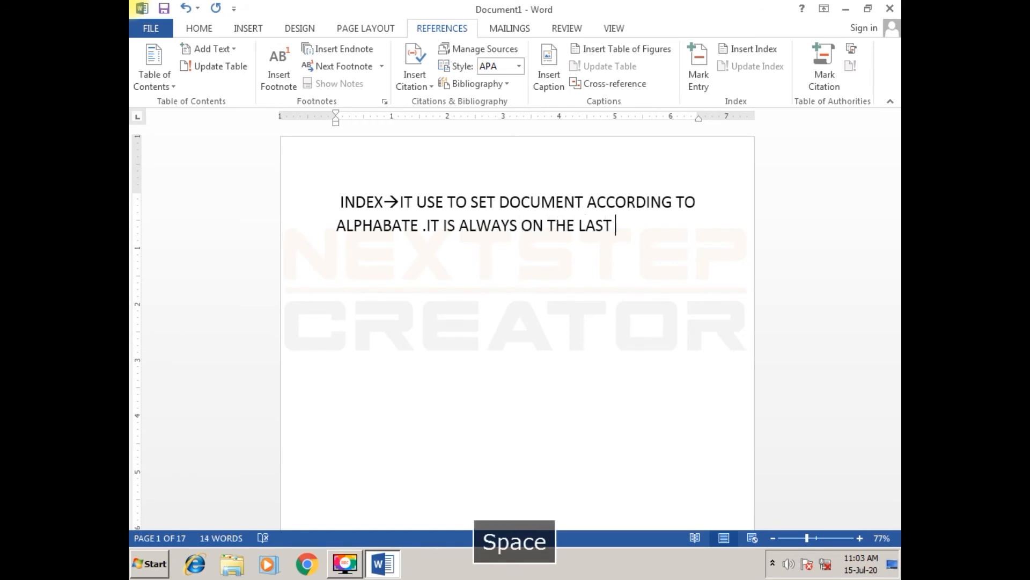
type("PAGE OF YOUR ")
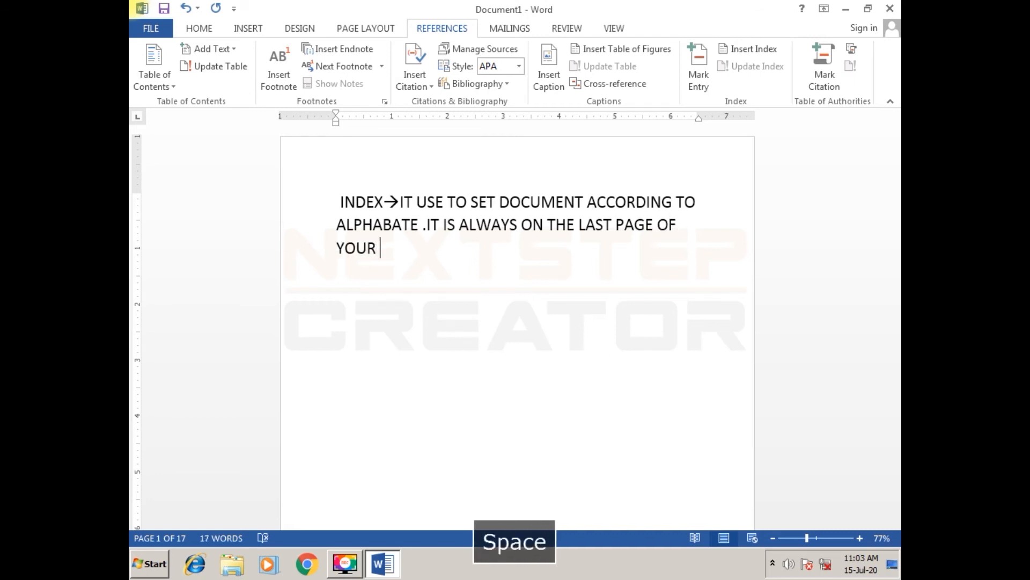
type("DOCUMENT.")
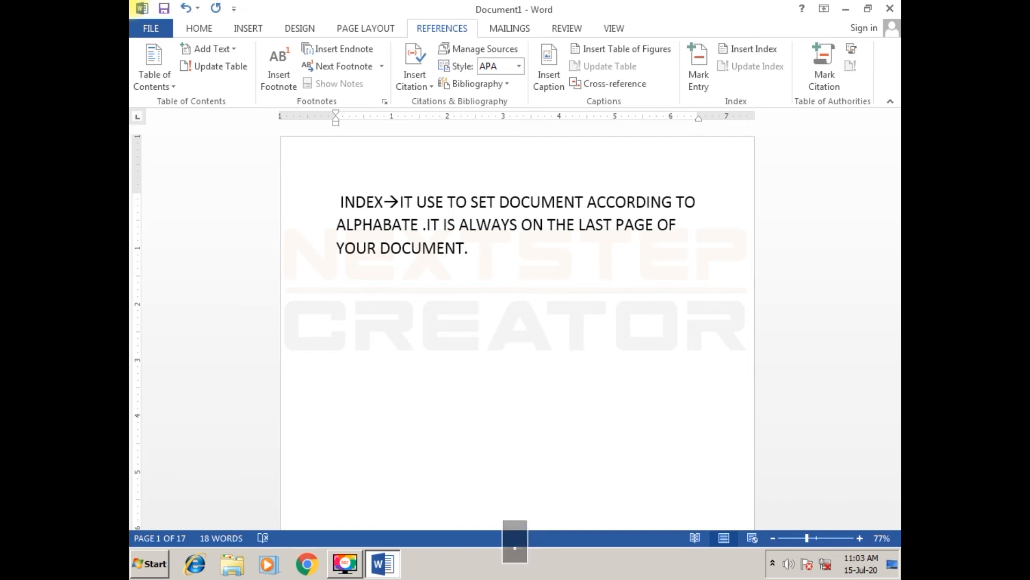
type("I")
- Begin the third sentence of the index note with "WHEN WE CREATE INDEX, WE MUST CREATE"
key("BackSpace")
type("WHEN W C")
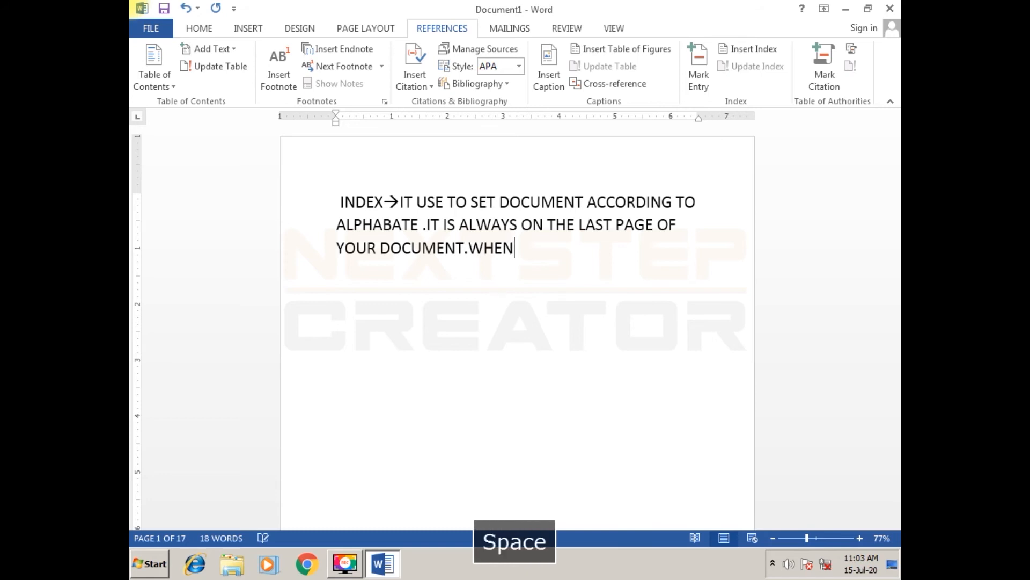
key("BackSpace")
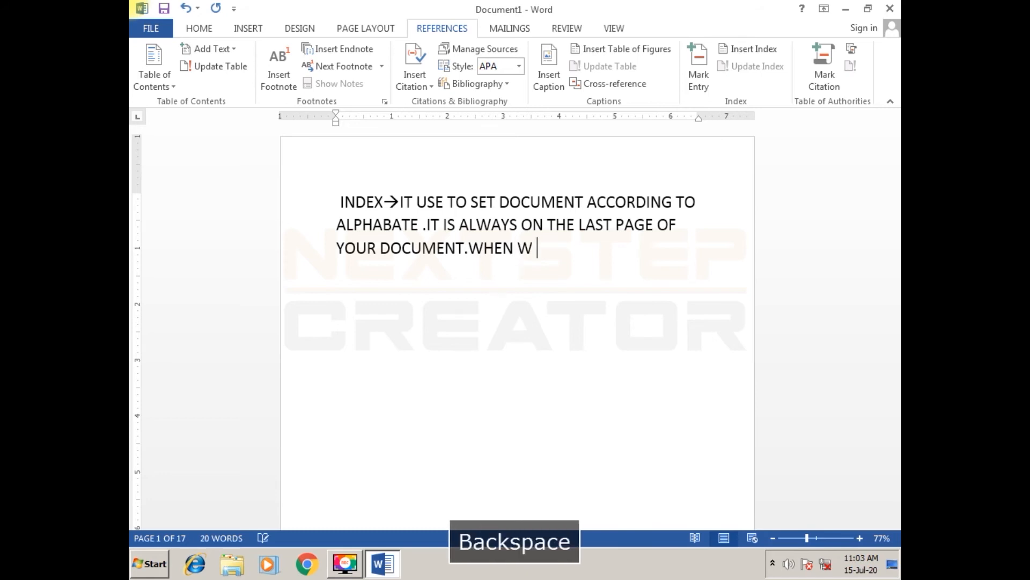
type("E CREATE ")
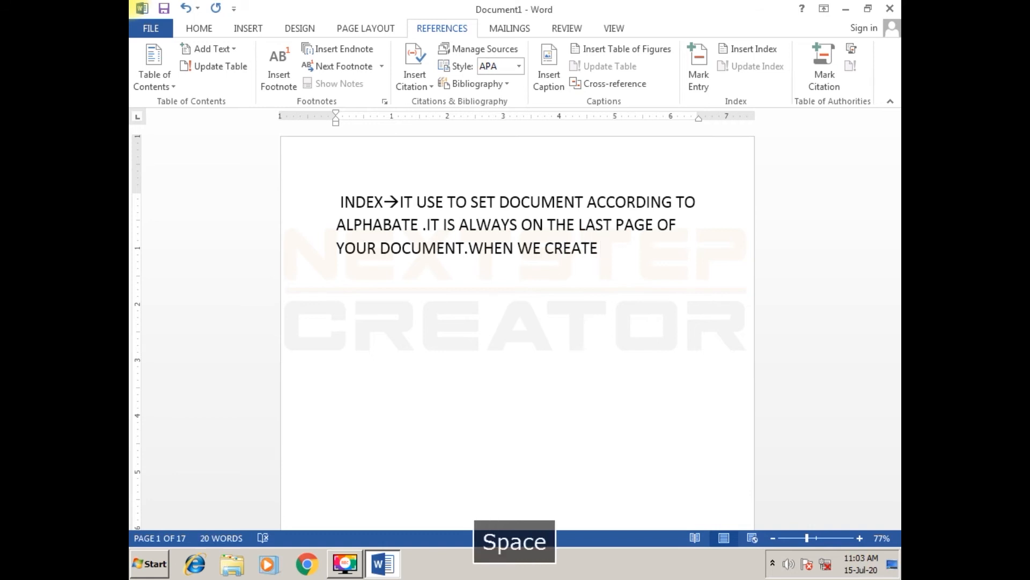
type("INDEX,")
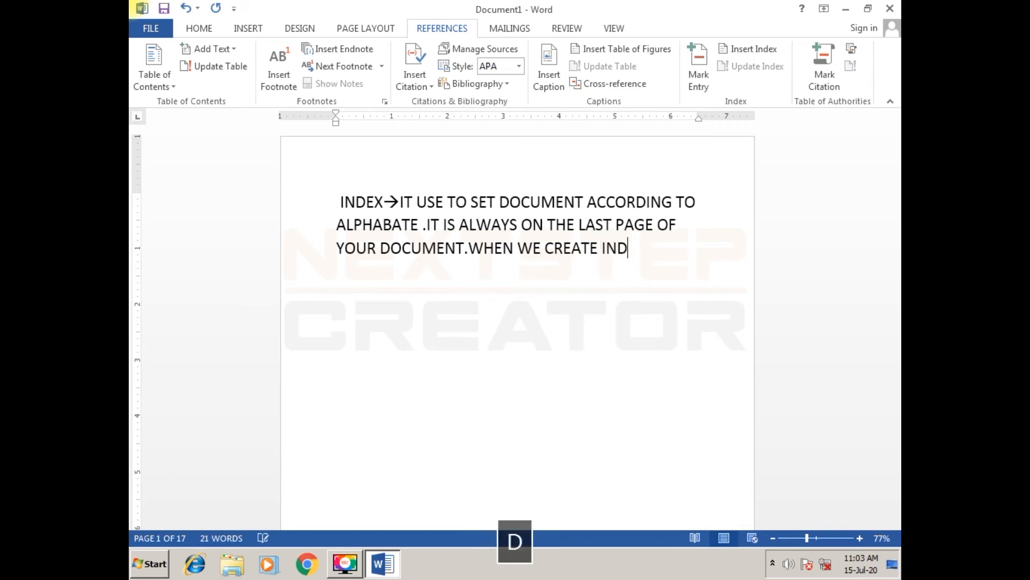
key("BackSpace")
type(", WE ")
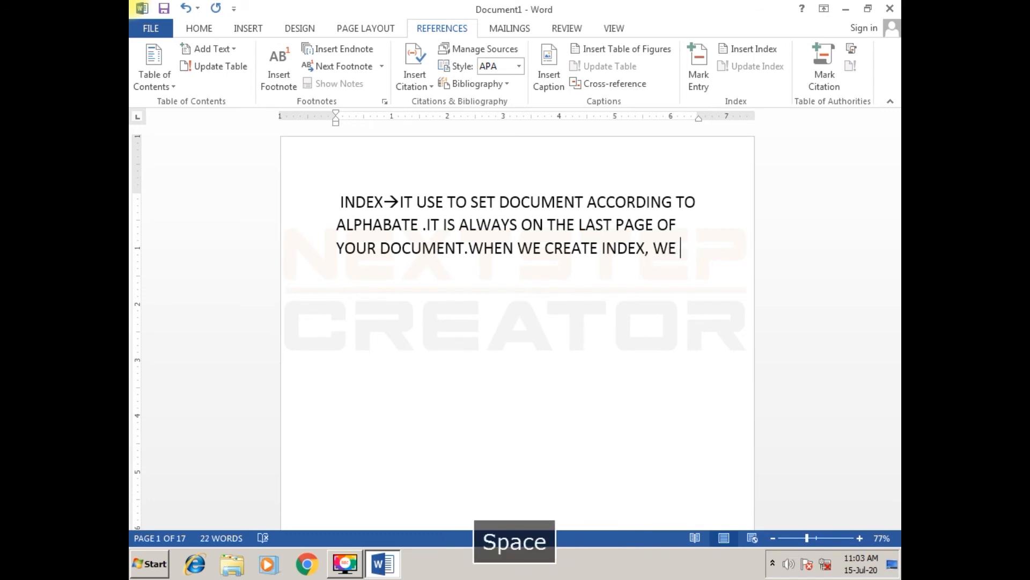
type("MUST")
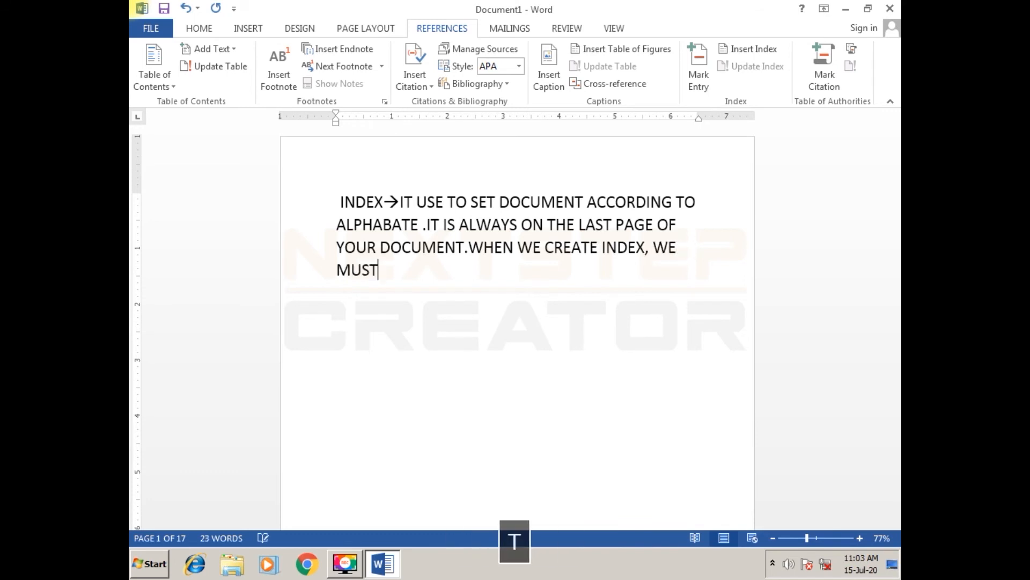
type(" CREATE ")
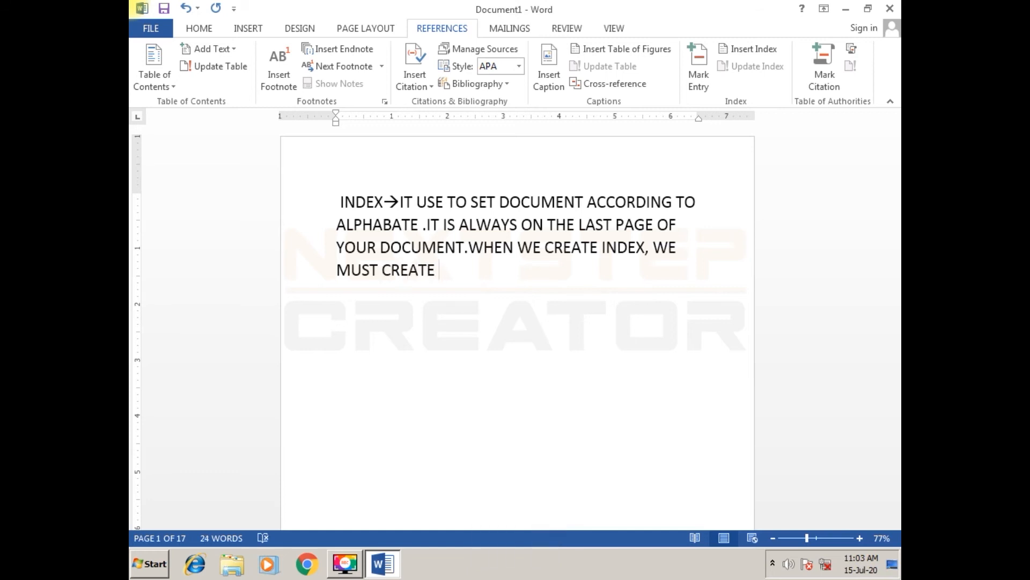
type("MARK ENR")
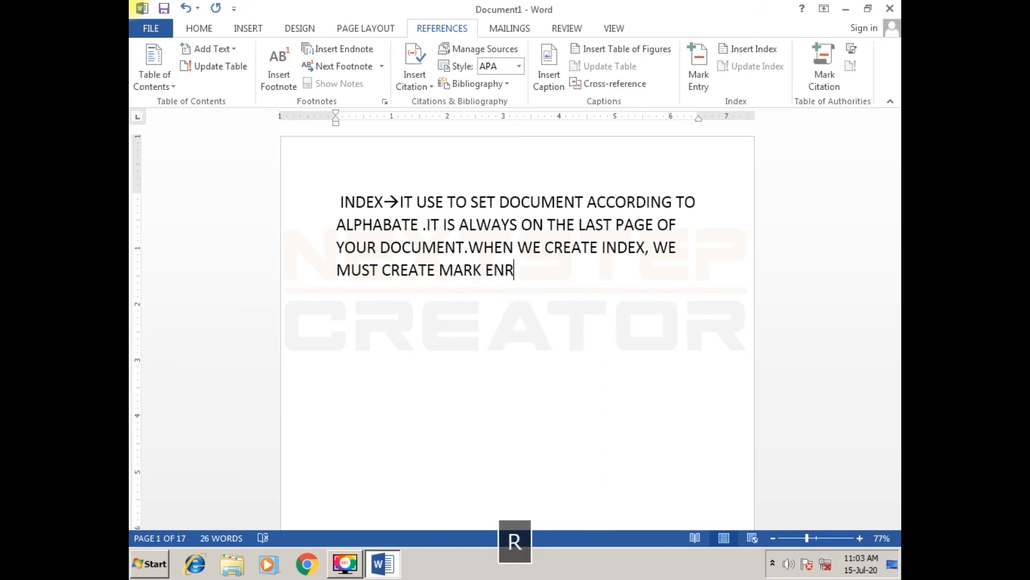
type("T")
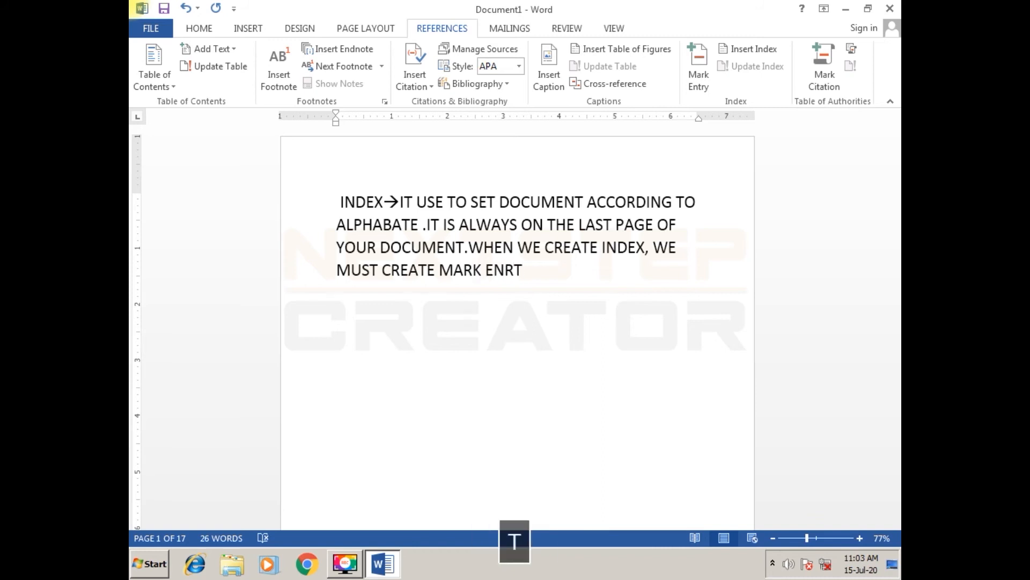
- Complete the sentence about creating an index with "MARK ENTRY OF YOUR TEXT." and start another sentence with "IT"
key("BackSpace")
key("BackSpace")
type("TRY ")
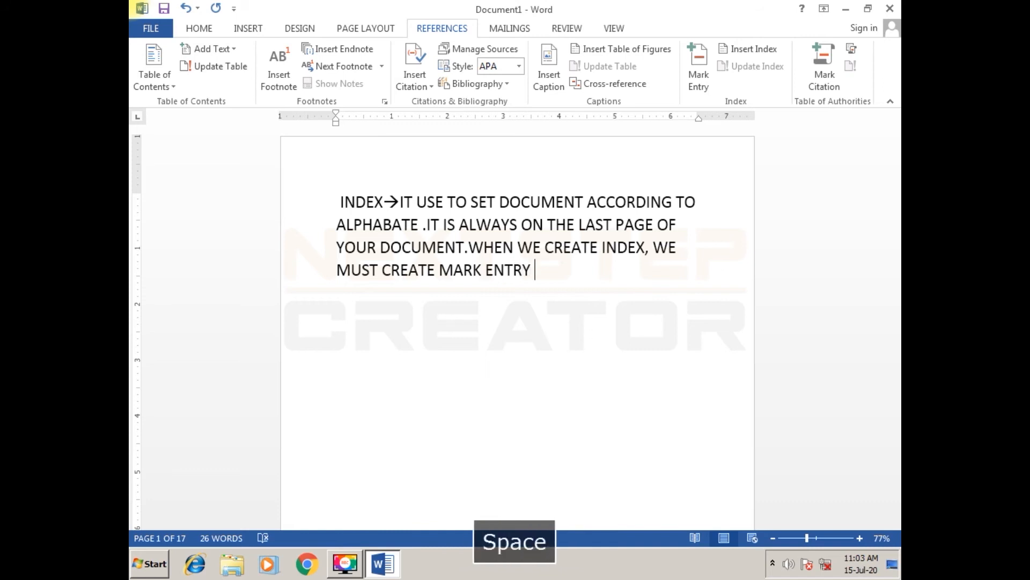
type("OF YOU")
key("BackSpace")
type("R TEX")
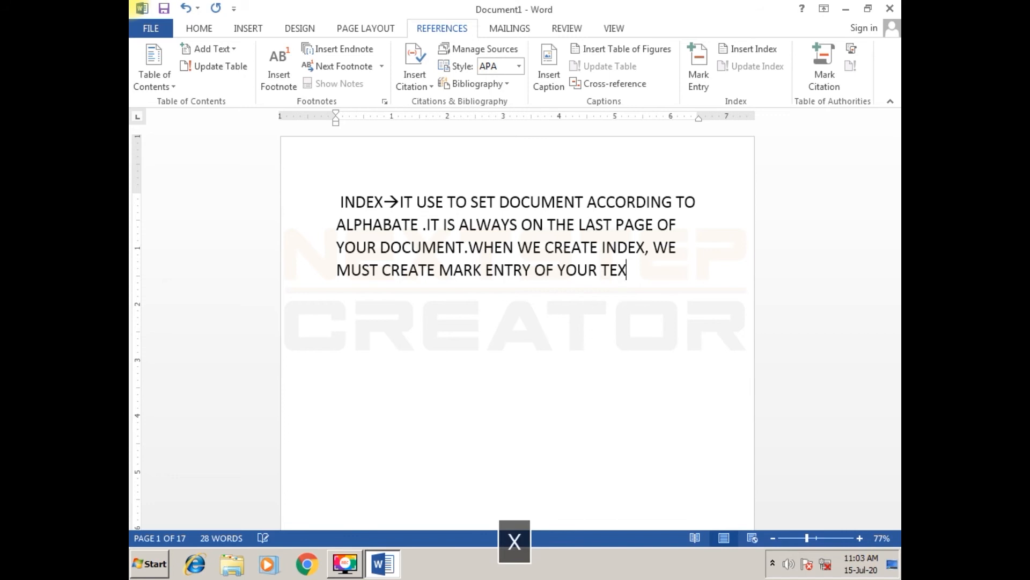
type("T.IT DOES NOT")
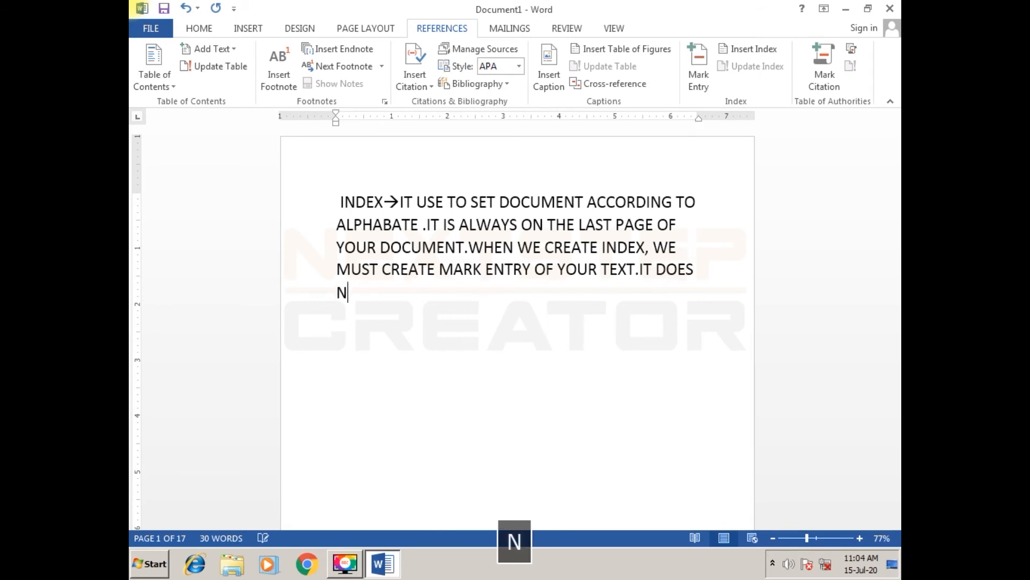
type(" CREA")
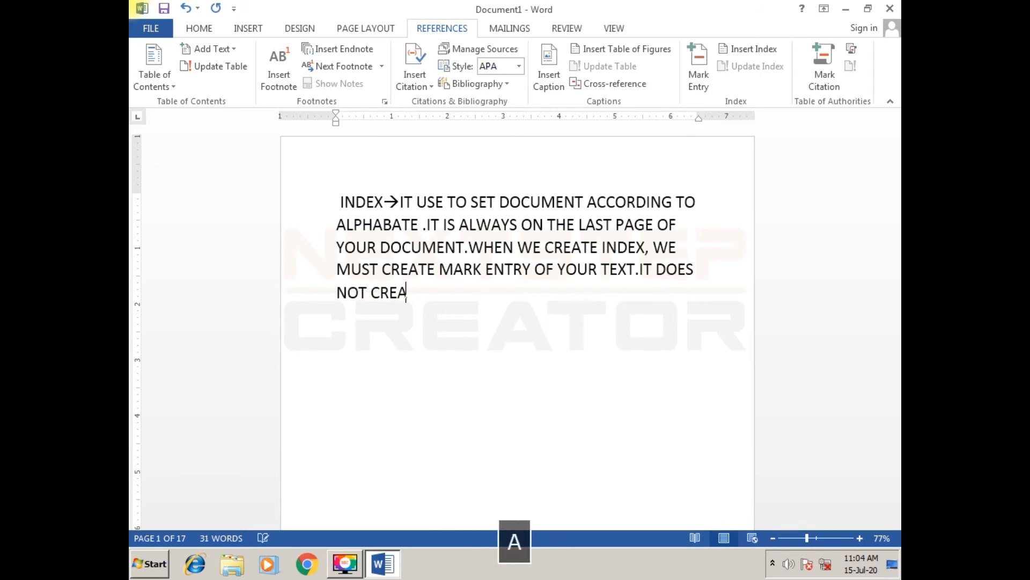
type("TE HYP")
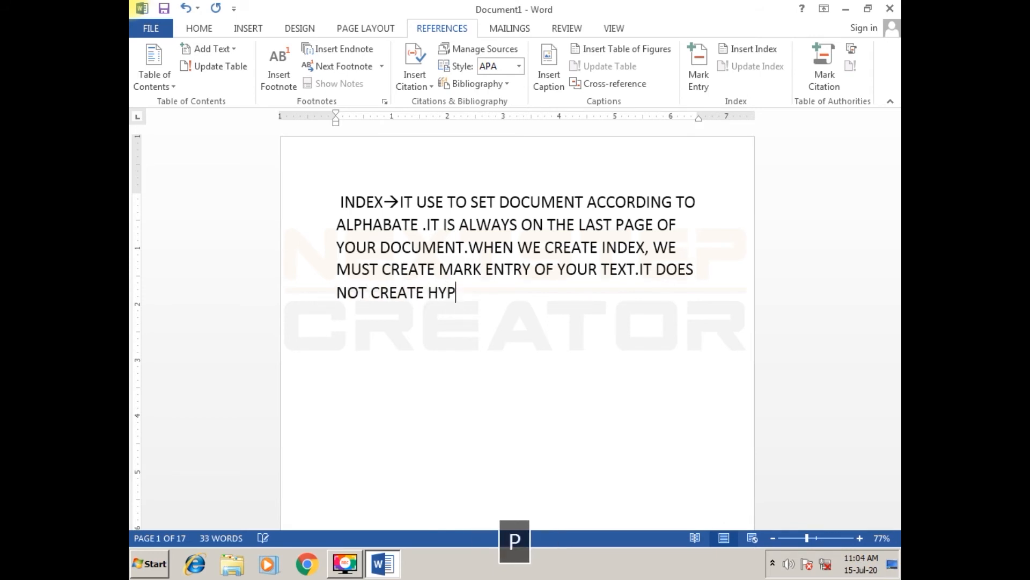
type("ERLINK ")
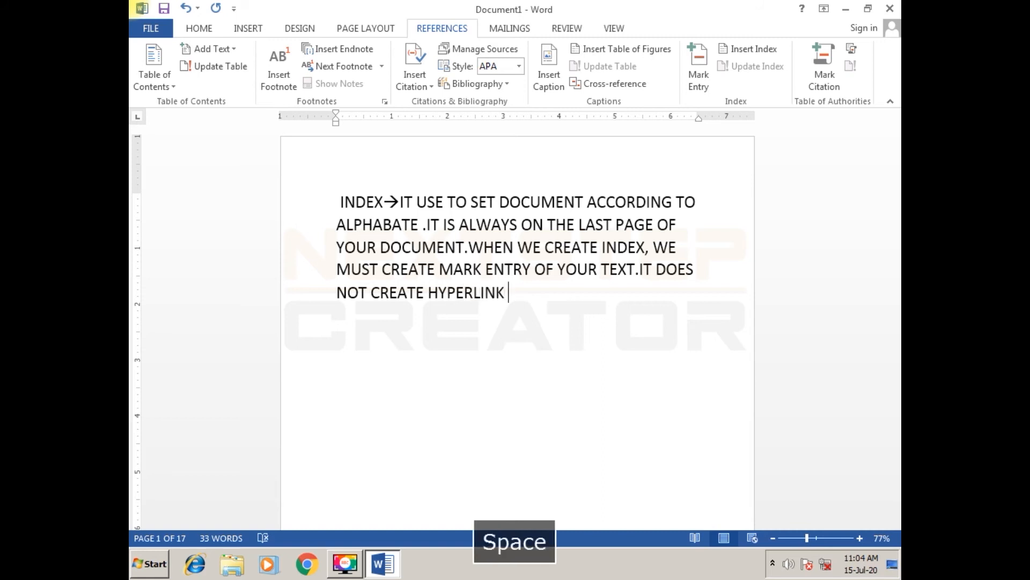
type("IN DOCU")
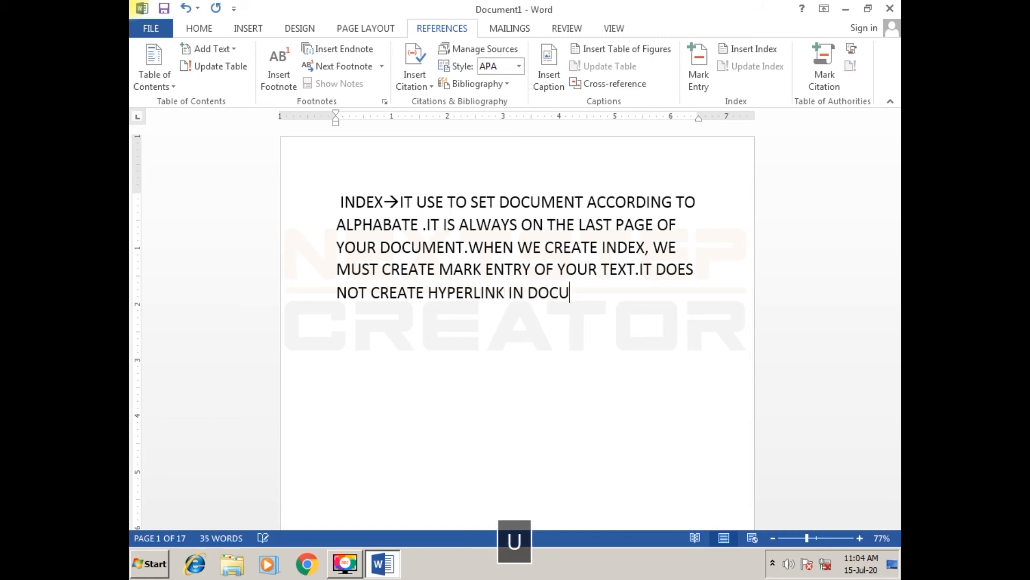
type("MENT.")
- Review the index note by selecting its phrases on alphabetical order, the last page, marking entries and hyperlinks
left_click_drag(499, 201, 424, 223)
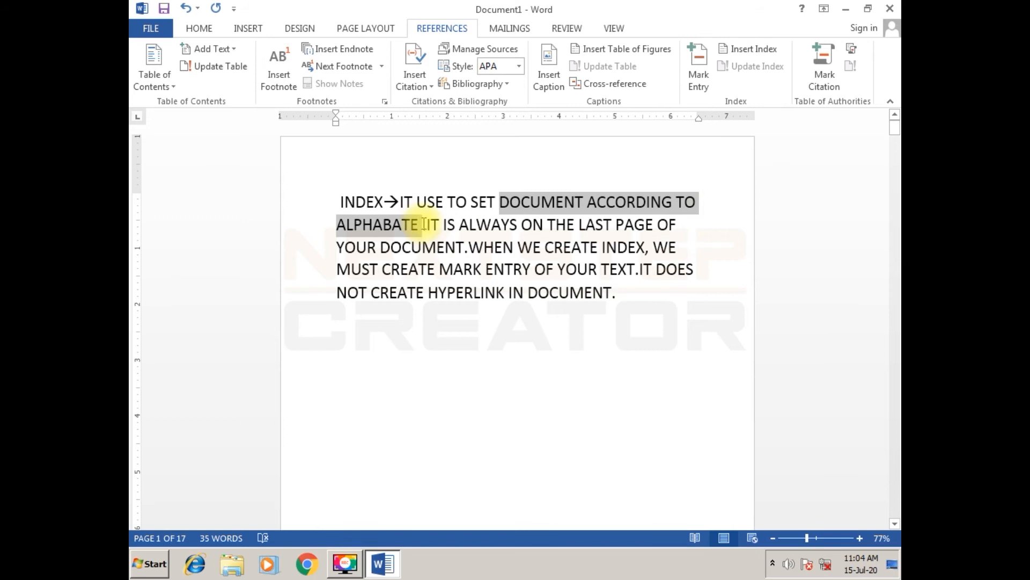
left_click_drag(547, 225, 679, 224)
left_click_drag(489, 248, 674, 293)
left_click(513, 268)
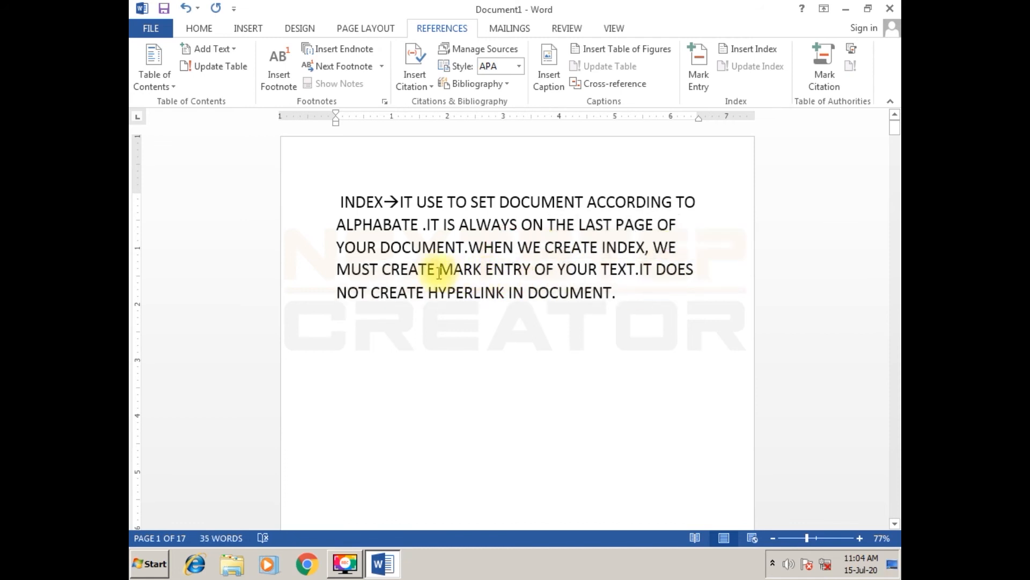
left_click_drag(439, 269, 533, 270)
left_click(622, 302)
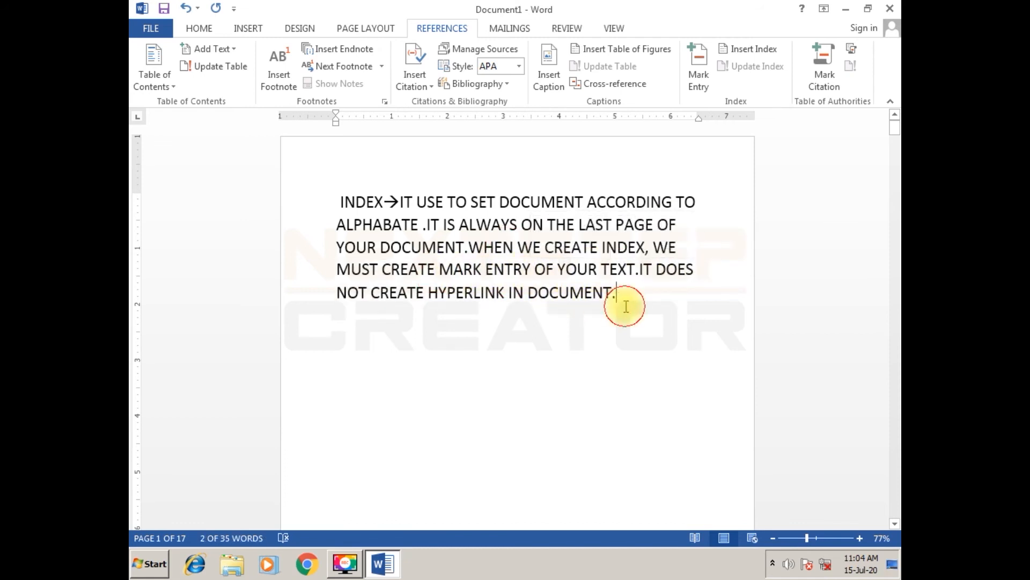
left_click_drag(440, 302, 599, 329)
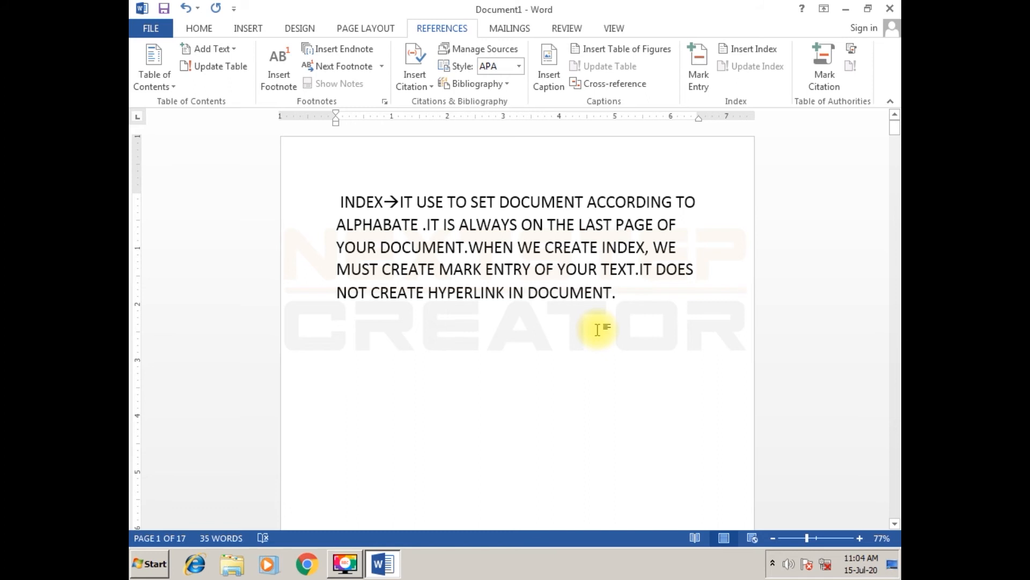
- Delete the entire content of the document, including the index note and all page breaks
key("ctrl+a")
key("Delete")
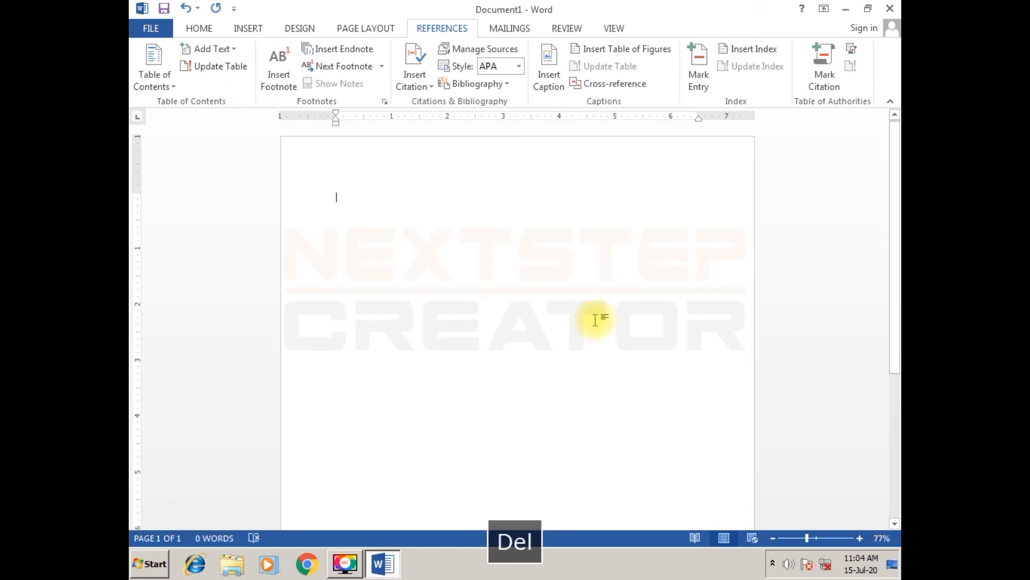
- Add page breaks to the blank document until it has 18 pages
scroll(509, 328, "down", 6, "ctrl")
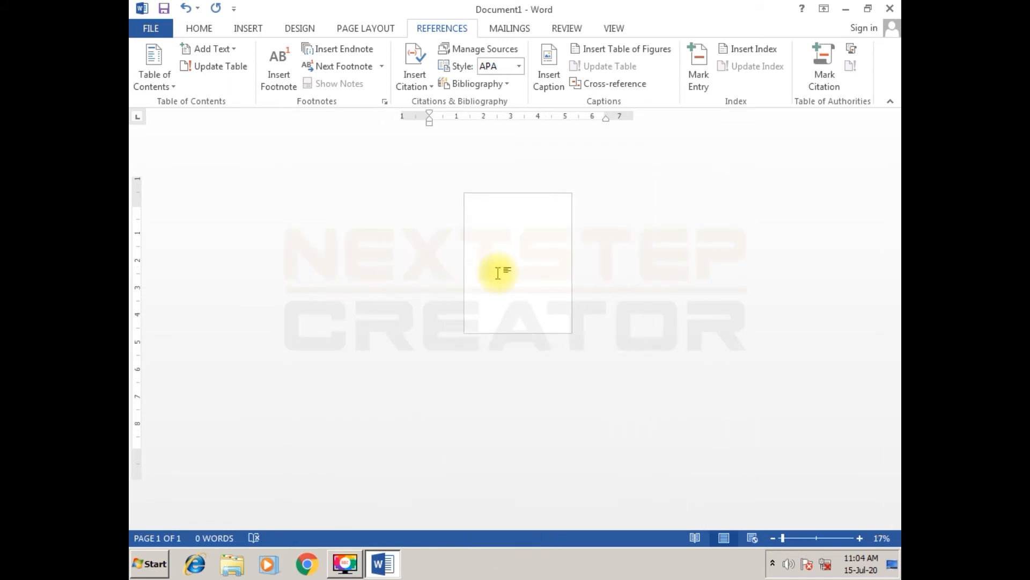
key("ctrl+Return")
key("ctrl+Return")
key("ctrl+Return")
key("ctrl+Return")
key("ctrl+Return")
key("ctrl+Return")
key("ctrl+Return")
key("ctrl+Return")
key("ctrl+Return")
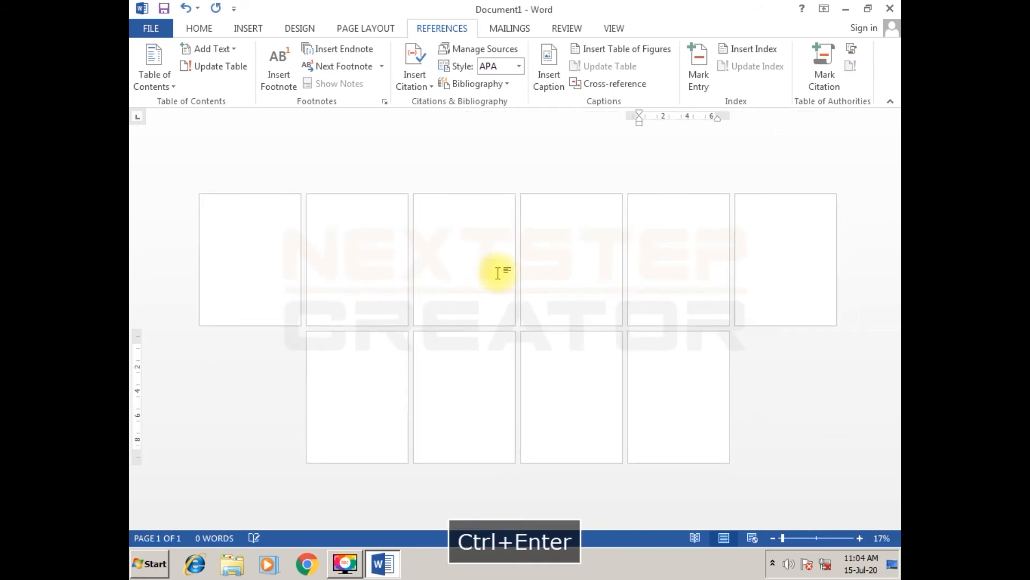
key("ctrl+Return")
key("ctrl+Return")
key("ctrl+Return")
key("ctrl+Return")
key("ctrl+Return")
key("ctrl+Return")
key("ctrl+Return")
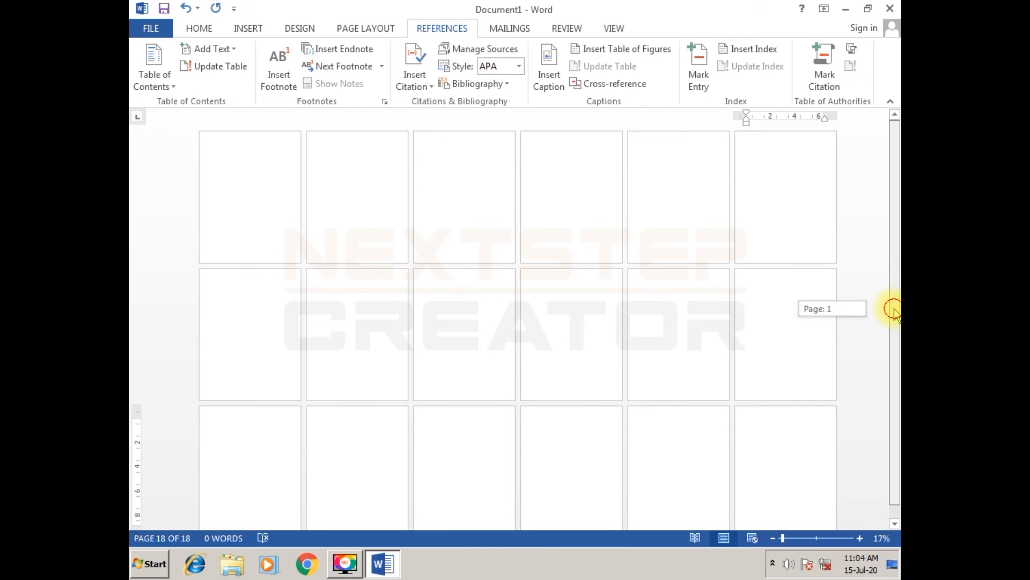
- Place the cursor on the first page and hide the white space between the pages
left_click(231, 165)
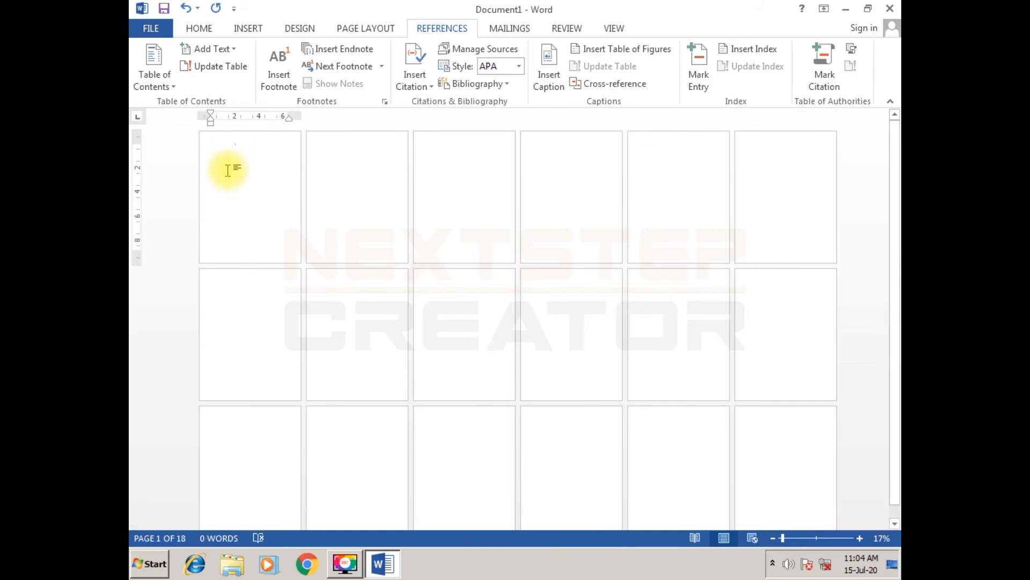
scroll(230, 169, "up", 4)
scroll(280, 228, "up", 2)
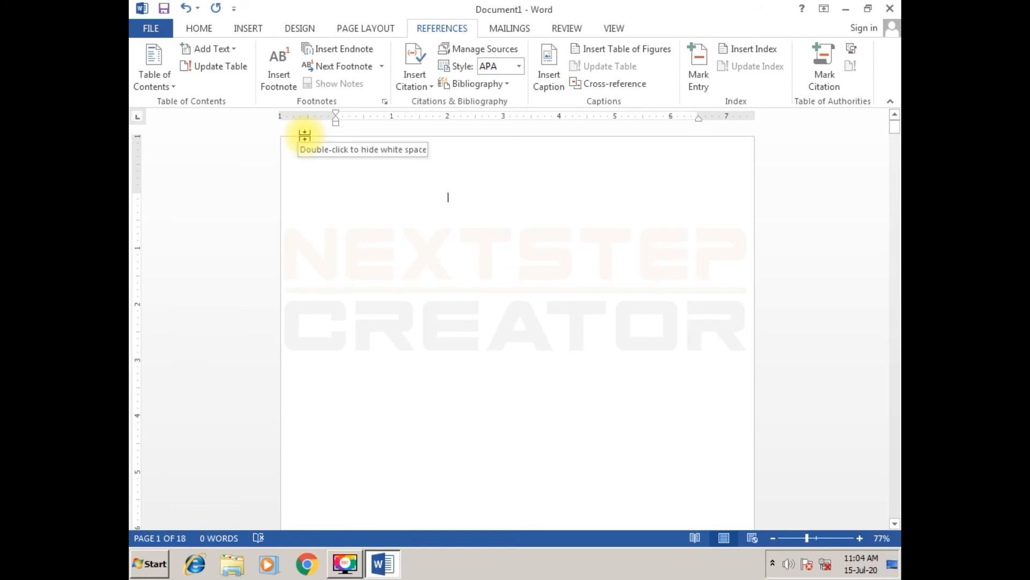
double_click(304, 135)
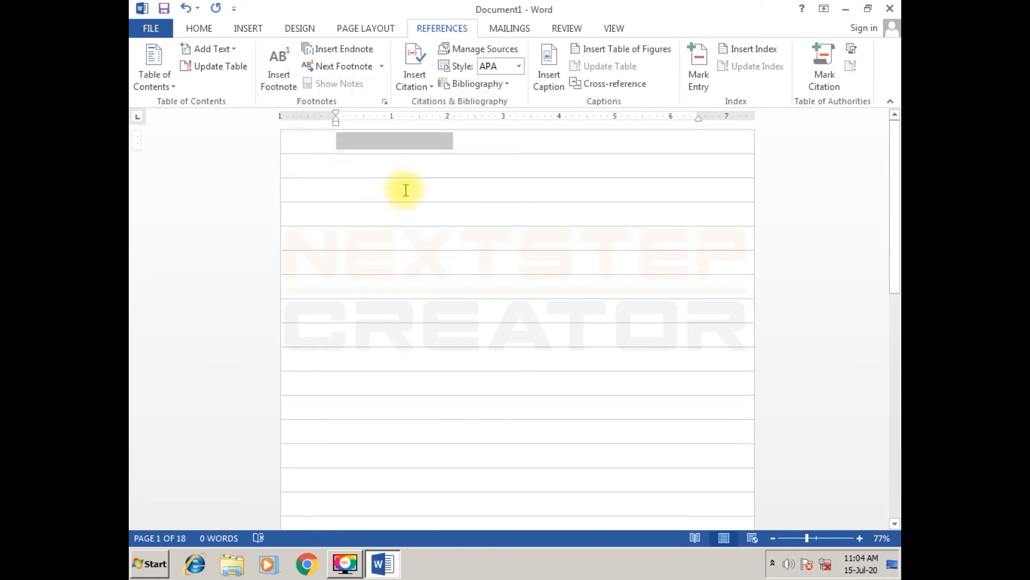
- Enlarge the font of the entire document to 16 pt and return to the first page
left_click(408, 162)
key("ctrl+a")
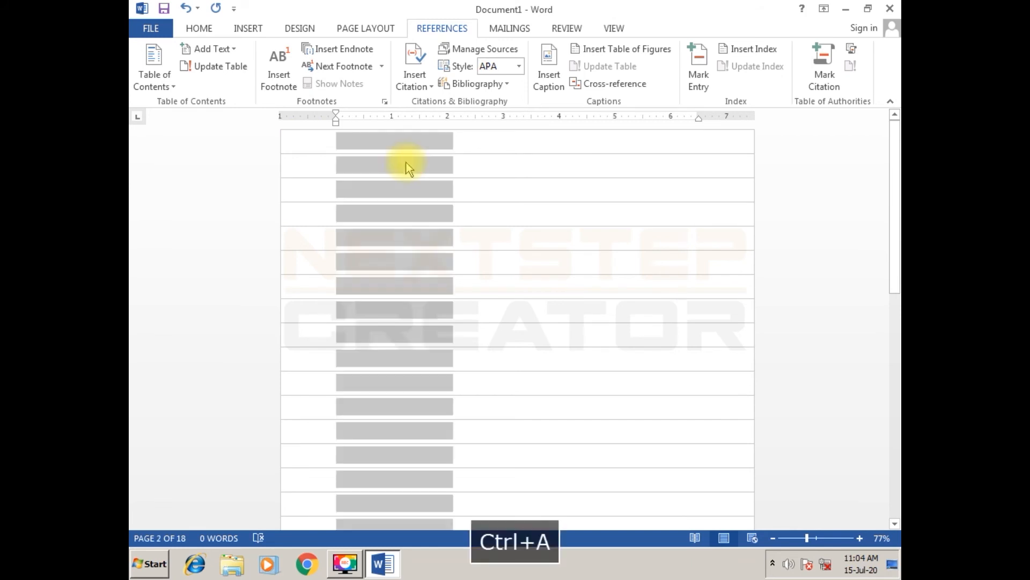
key("ctrl+shift+period")
key("ctrl+shift+period")
key("Up")
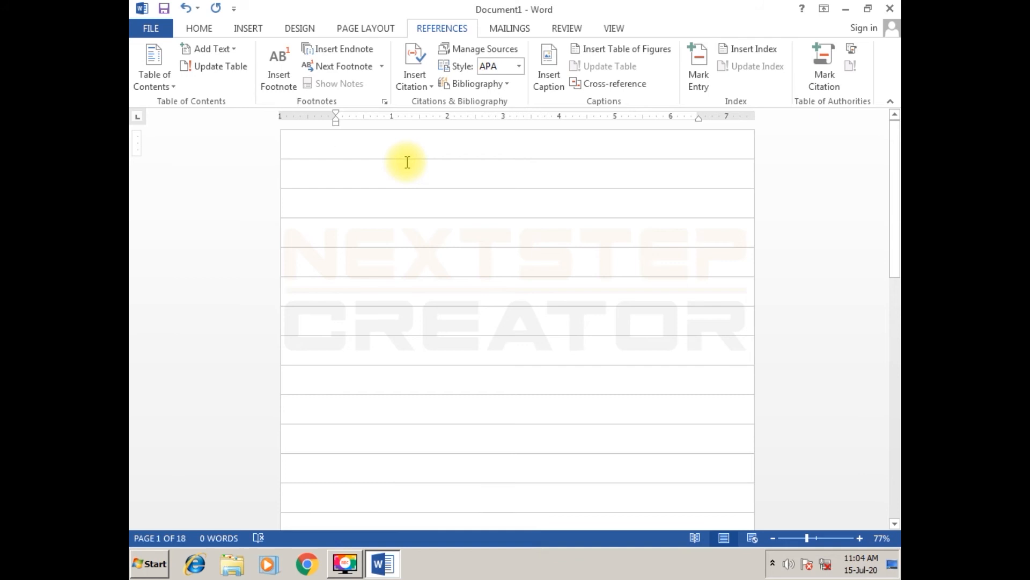
- Enter a different first name in capitals on each of pages 1 to 4 and move to page 5
type("POONAM")
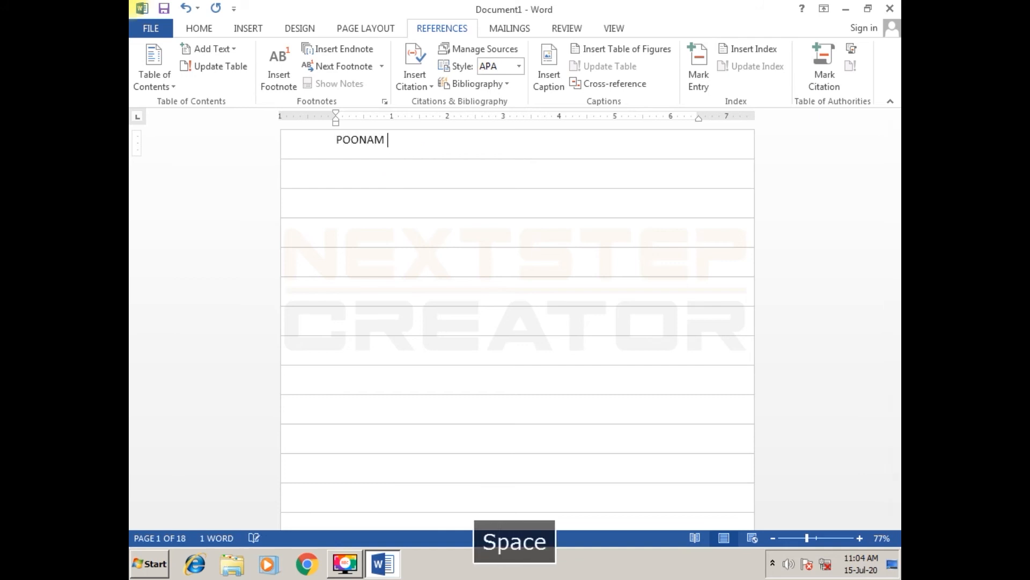
key("Down")
type("AMIT")
key("Down")
type("AJYA")
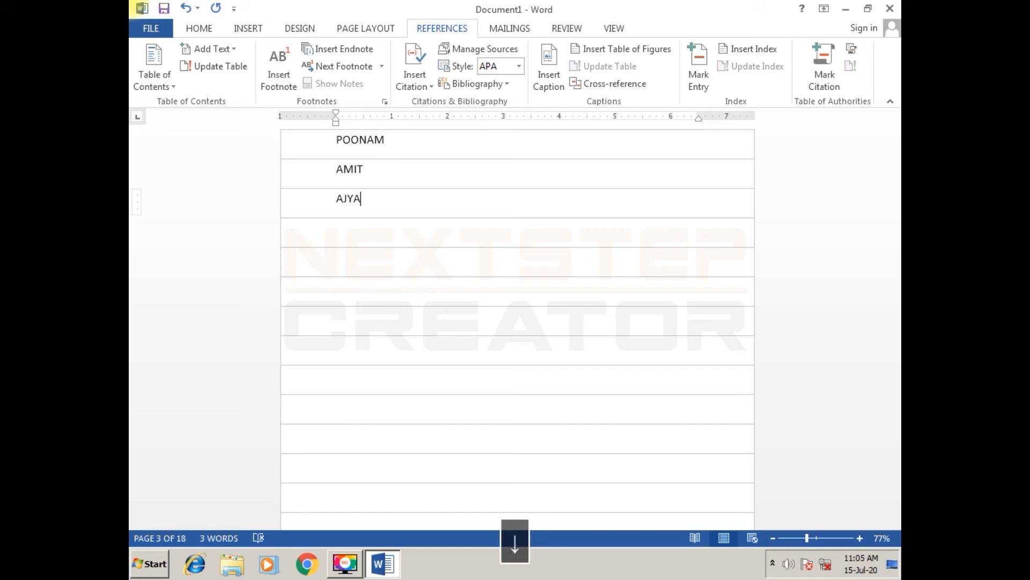
type("CHANCHAL")
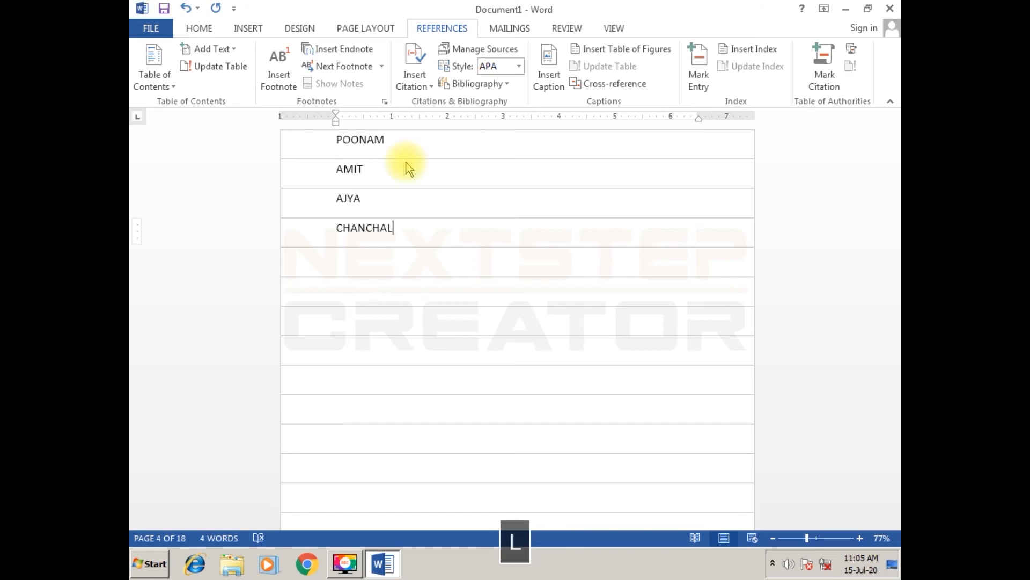
key("Down")
key("Left")
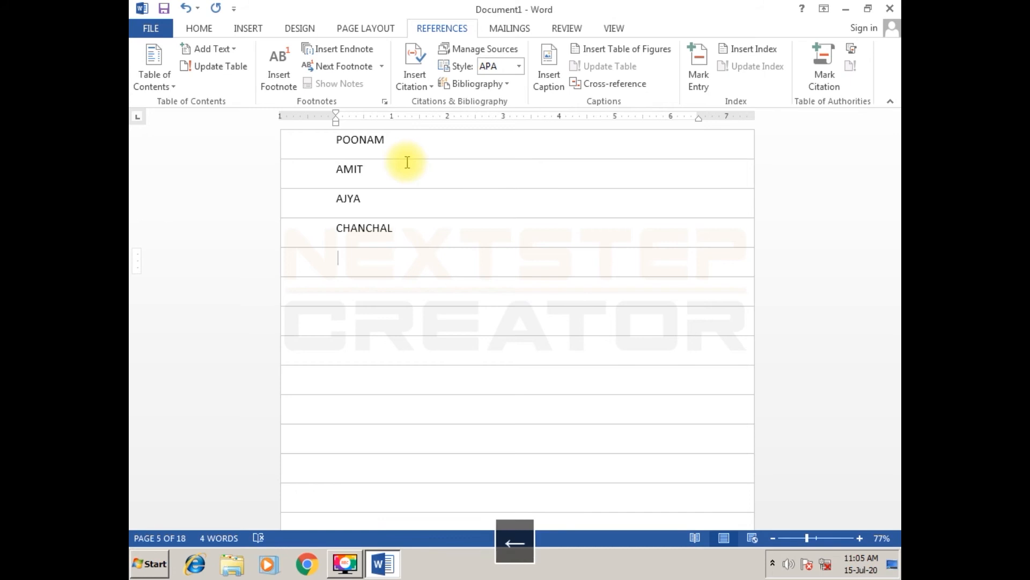
- Enter one first name in capitals on each of pages 5, 6 and 7
type("S")
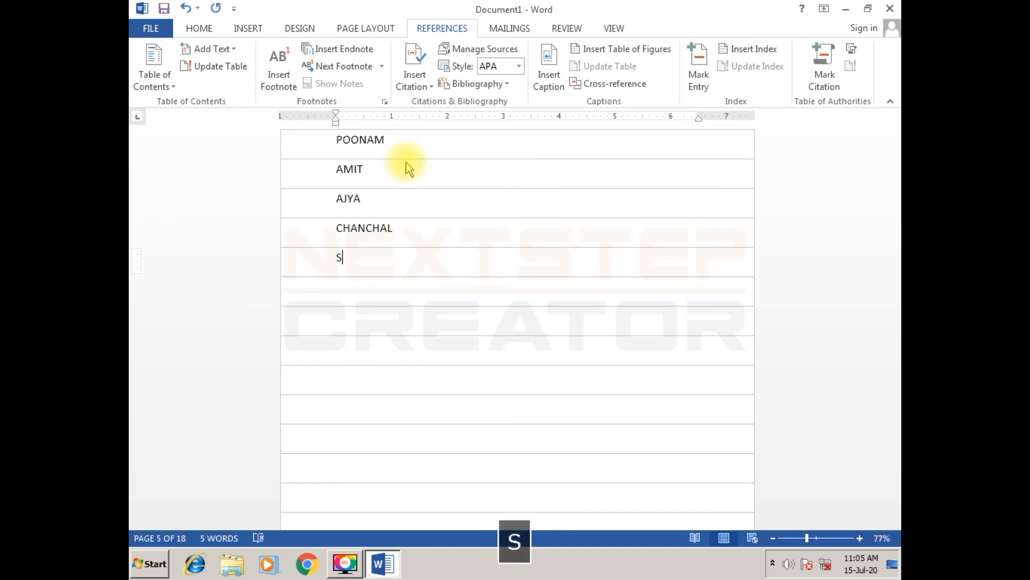
type("AVITA")
key("Down")
type("HEE")
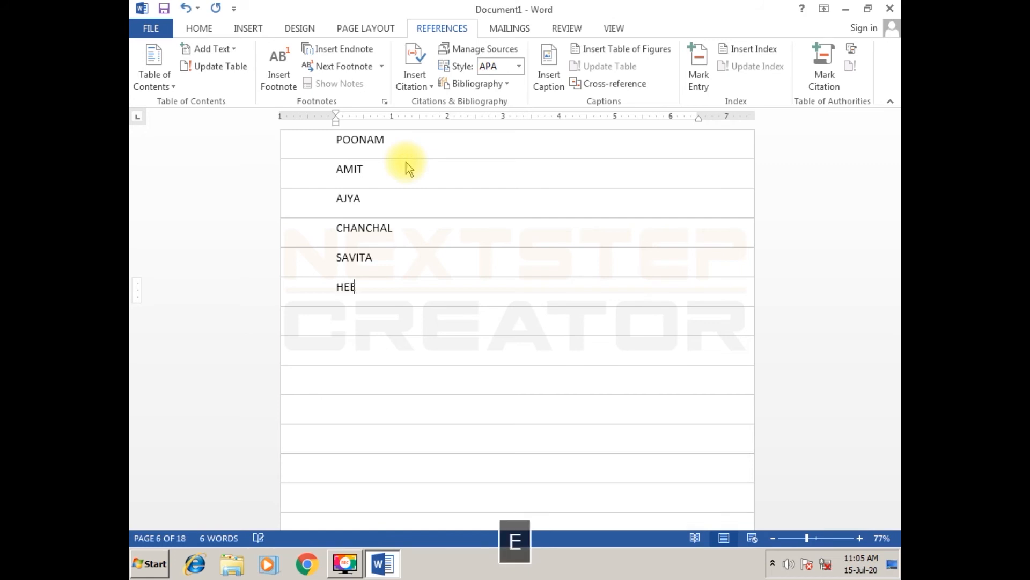
type("NA")
key("Down")
type("HITESH")
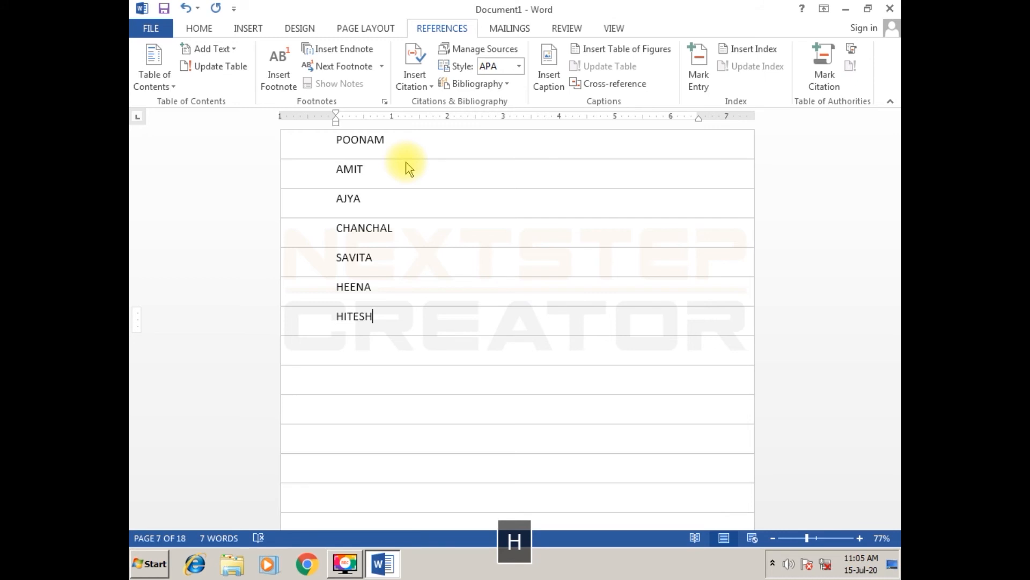
- Enter one first name in capitals on each of pages 8, 9 and 10, correcting the misspelled name on page 8
key("Down")
type("VINWEET")
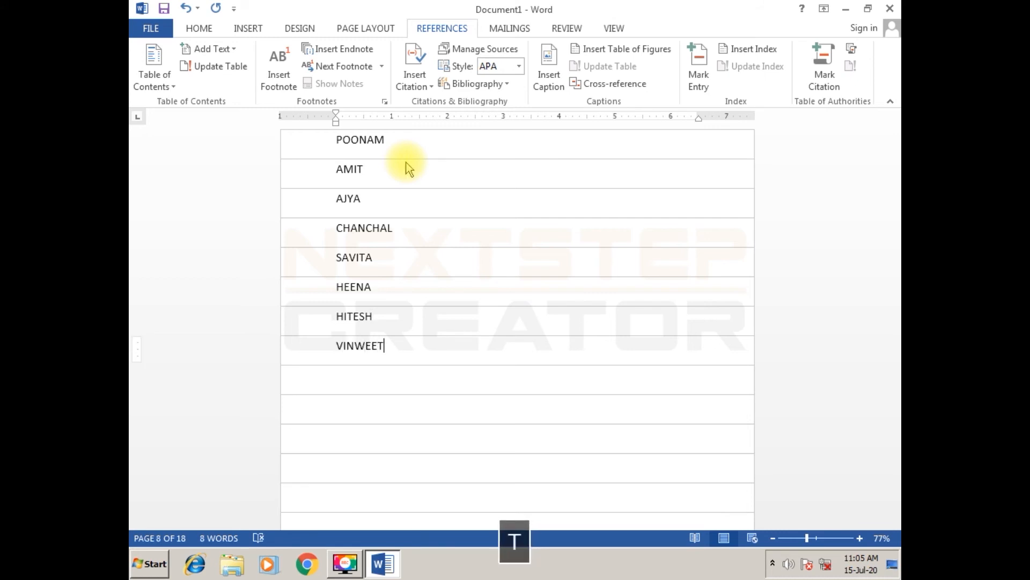
key("BackSpace")
key("BackSpace")
key("BackSpace")
type("EET")
key("Down")
type("VIRENDRA")
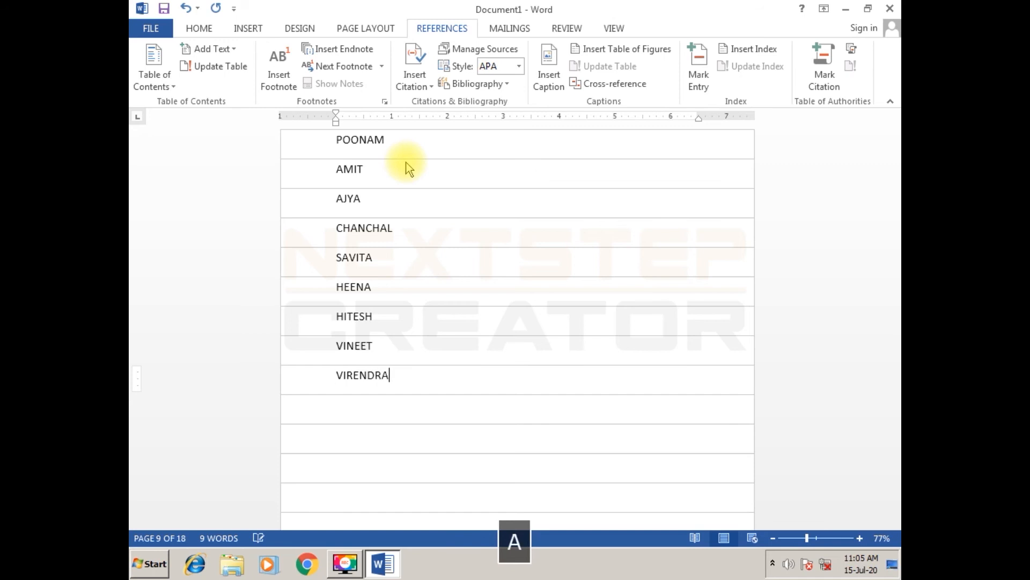
key("Down")
type("SUMAN")
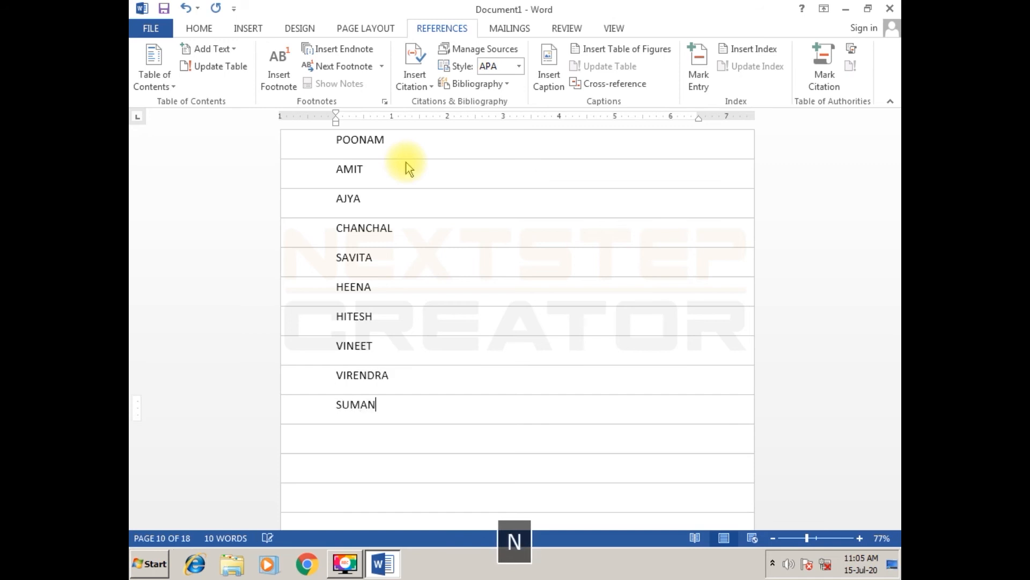
- Enter one first name in capitals on page 11 and another on page 12
key("Down")
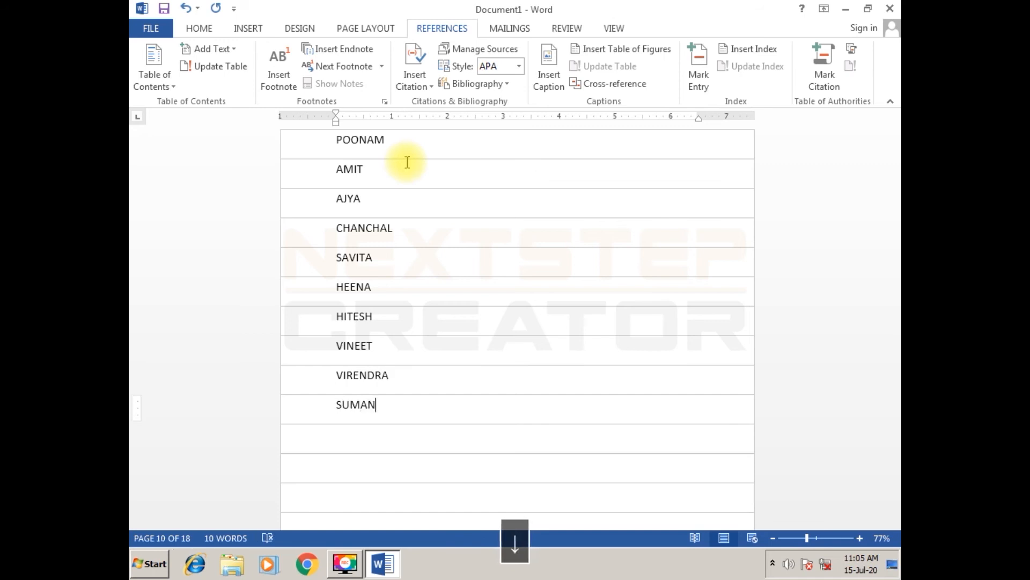
type("SAURABH")
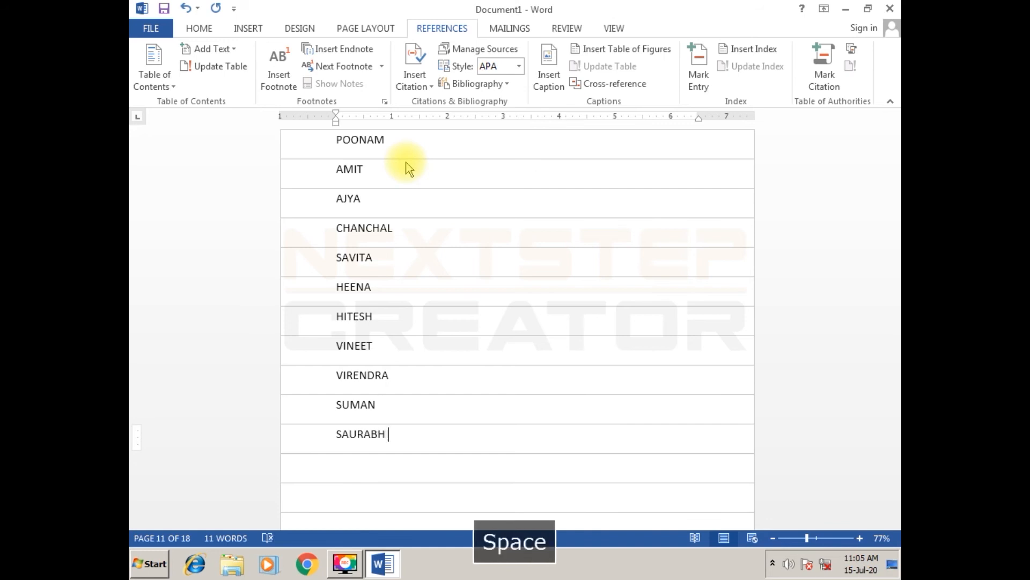
key("Down")
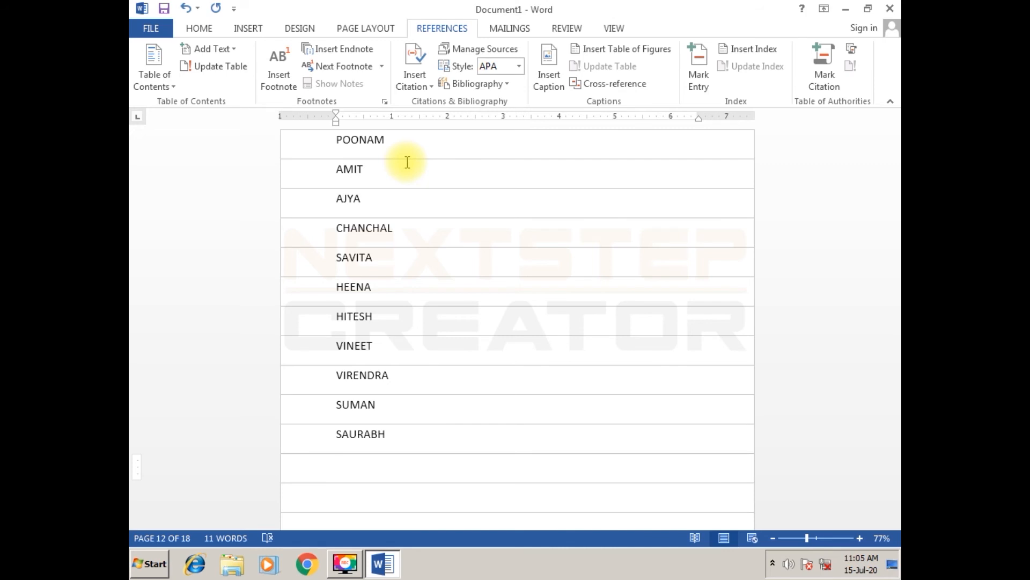
type("LOKES")
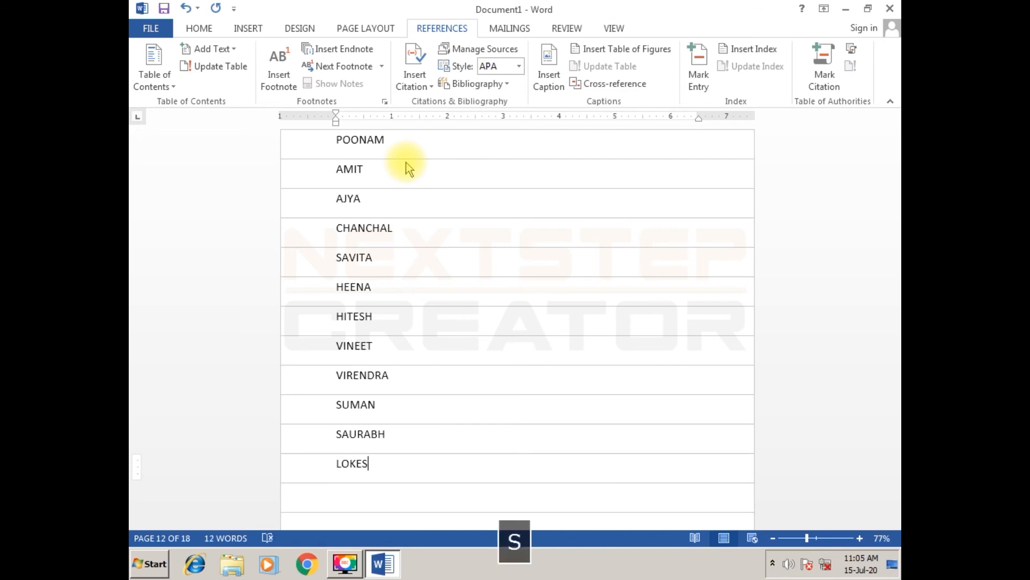
type("H")
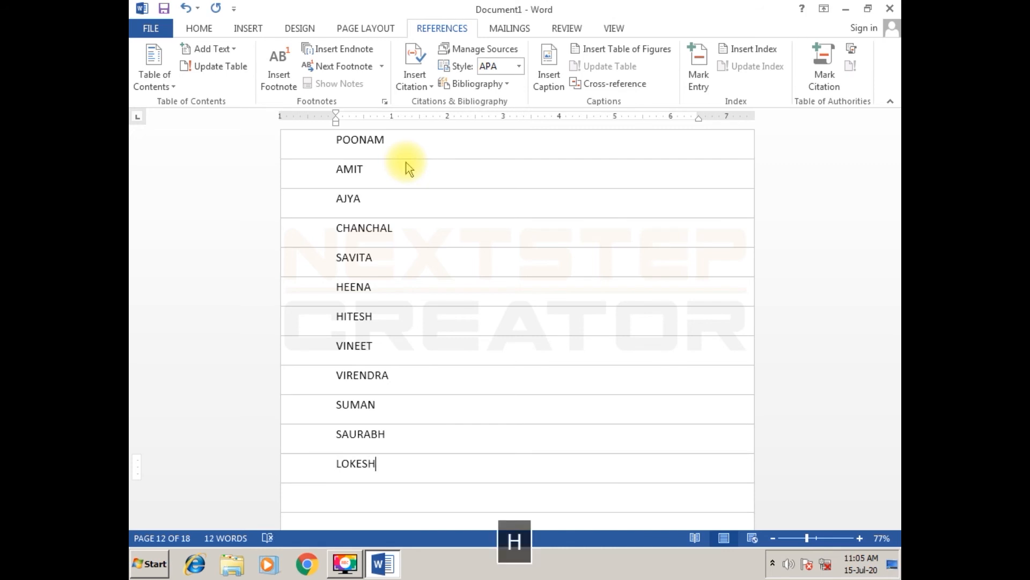
- Add two more first names on separate lines below the existing name on page 12
key("Return")
type("DEV")
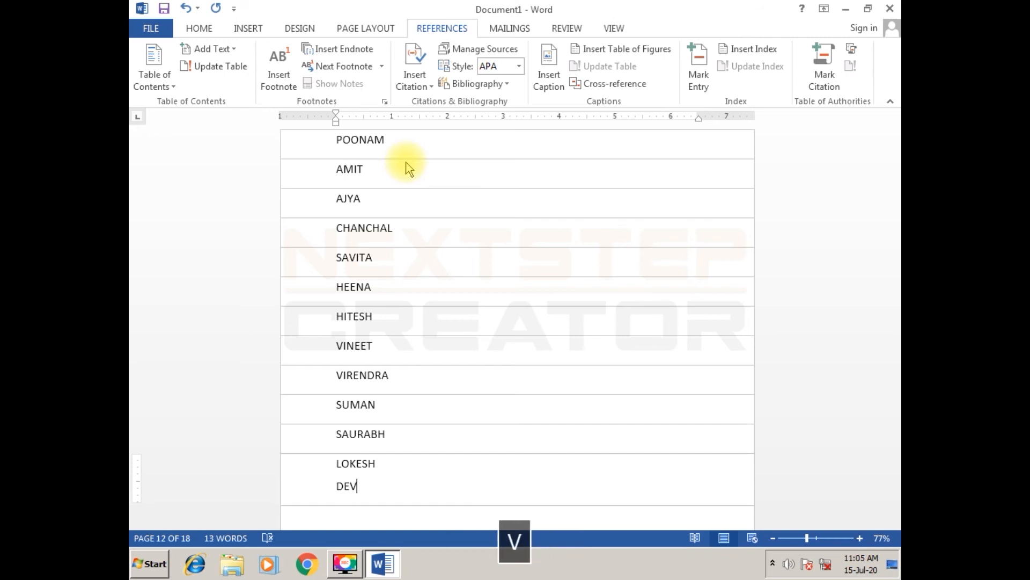
key("Return")
type("PREETI")
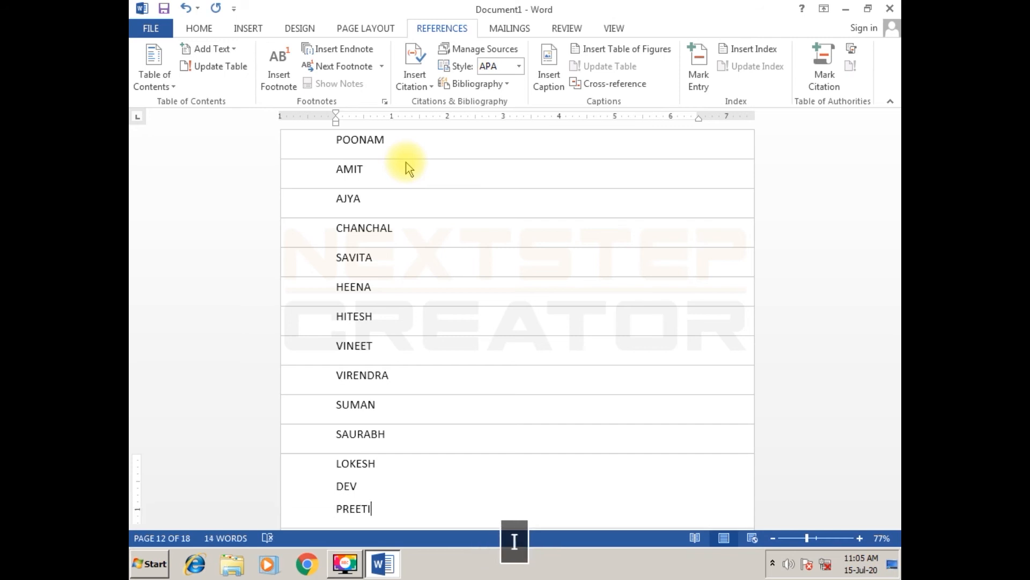
key("Tab")
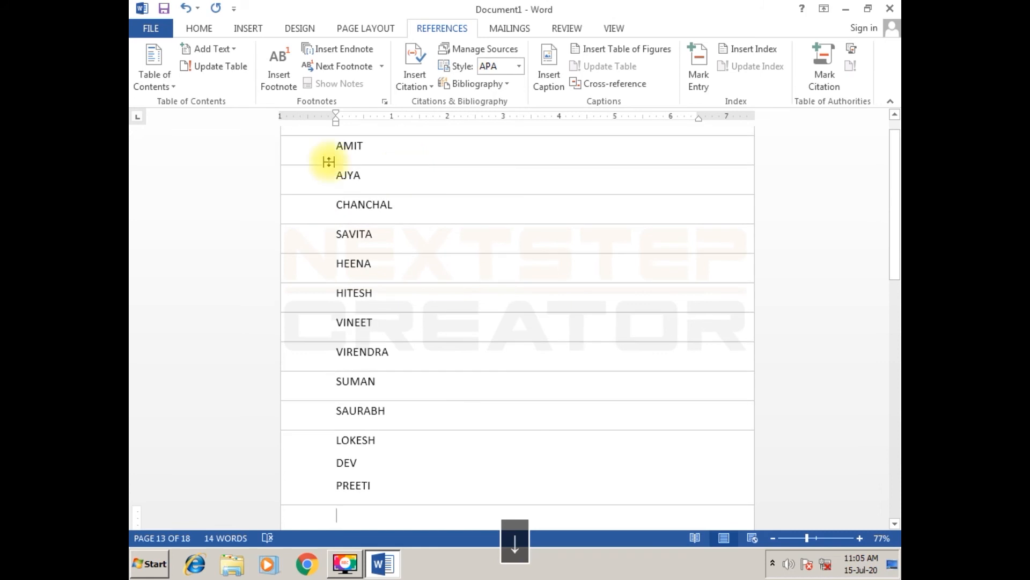
- Mark the name on page 1 as a main index entry referring to the current page
left_click(401, 419)
scroll(420, 502, "up", 1)
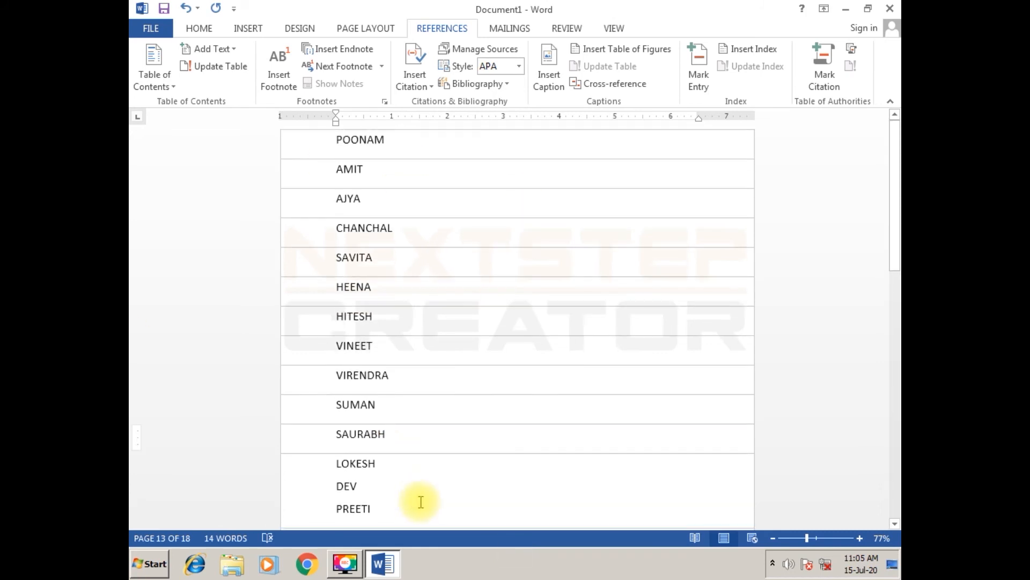
left_click(417, 149)
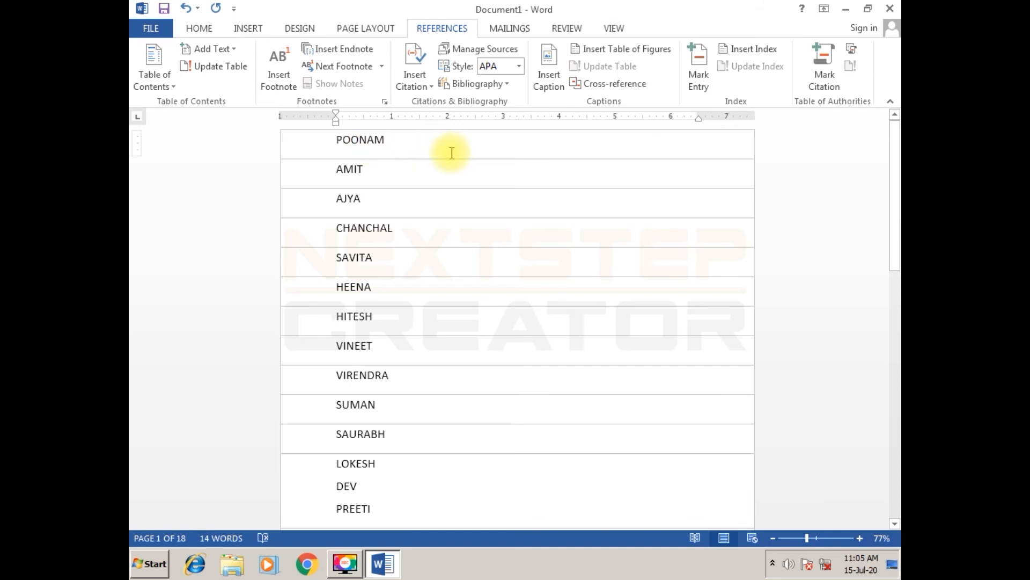
left_click_drag(335, 142, 390, 145)
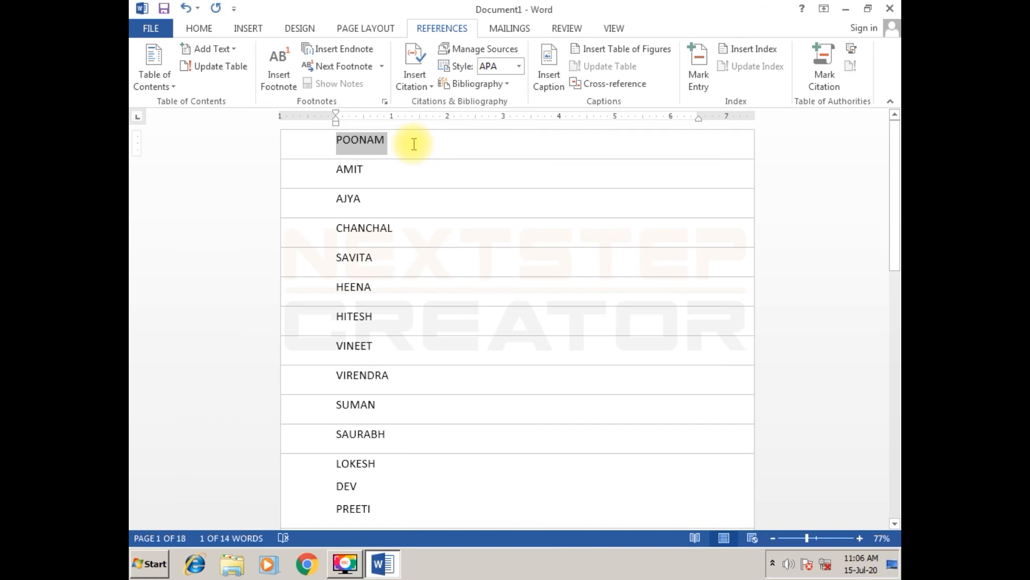
key("alt+shift+x")
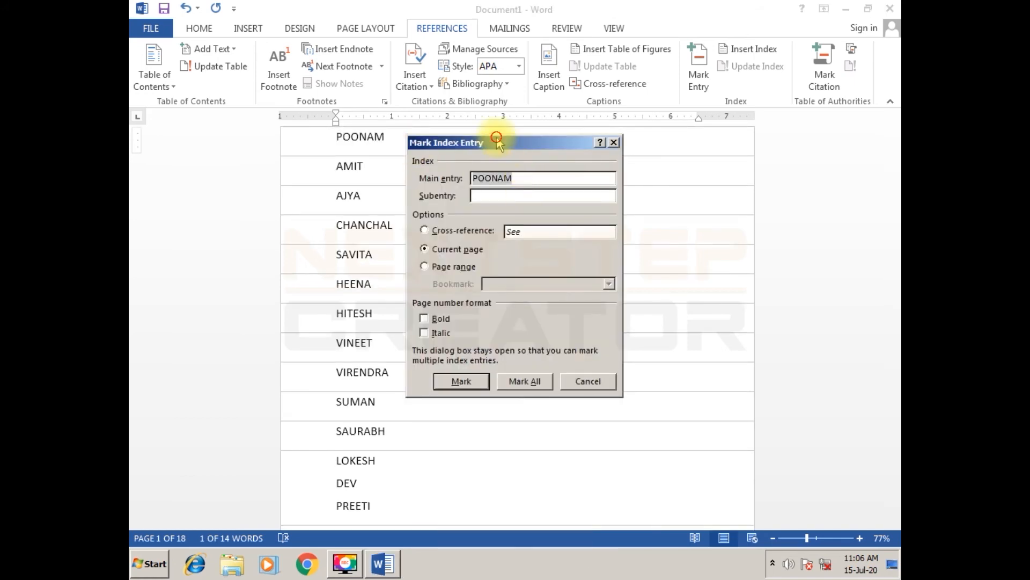
left_click_drag(496, 140, 488, 74)
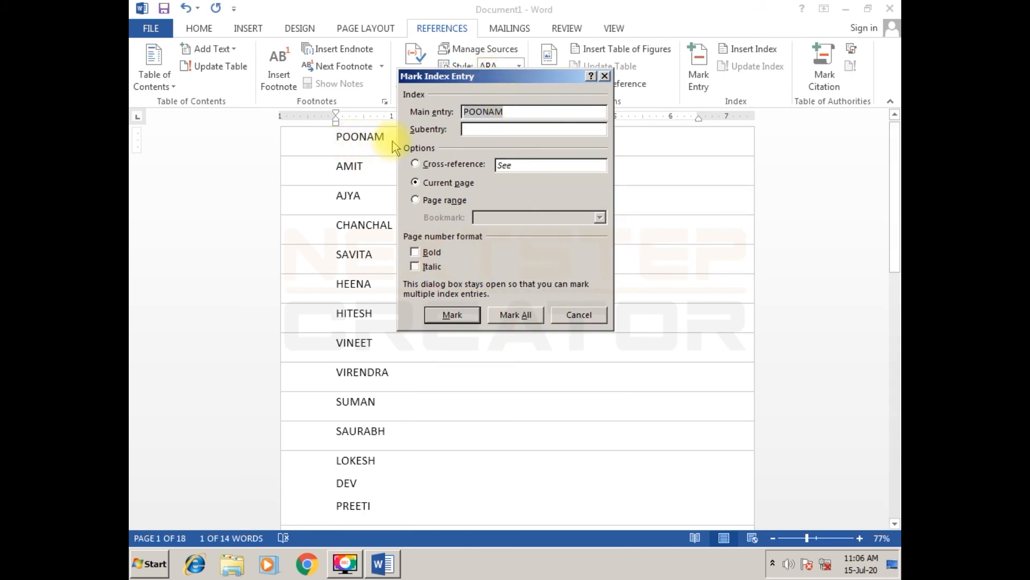
left_click(514, 113)
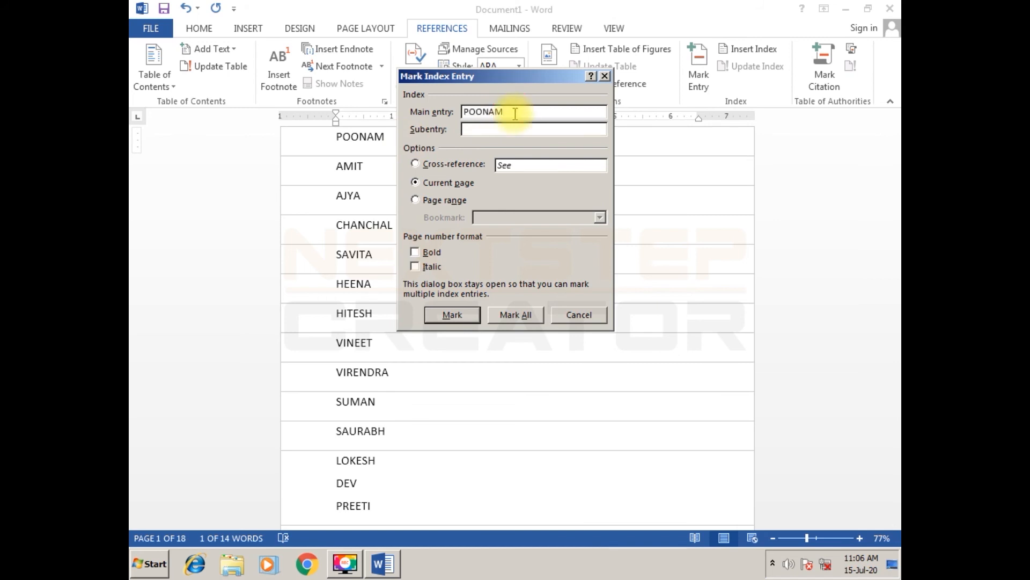
left_click(453, 315)
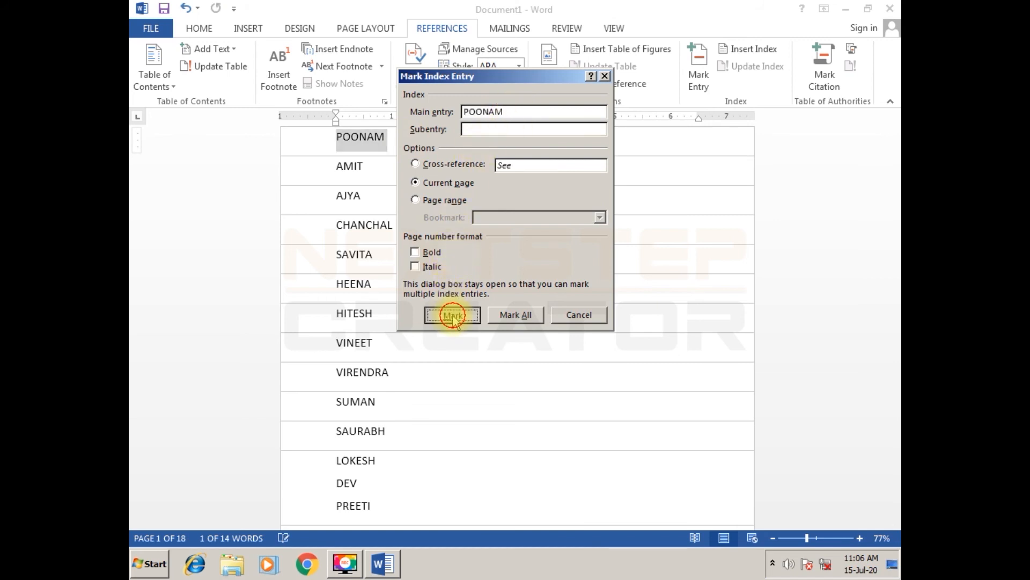
- Mark the names on pages 2 and 3 as main index entries referring to the current page
double_click(350, 168)
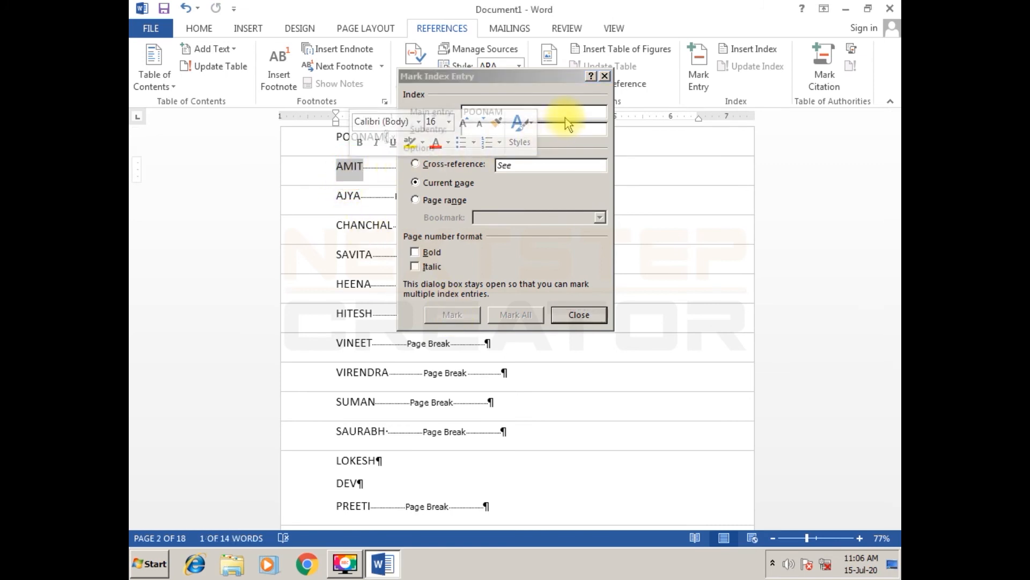
left_click(565, 118)
left_click(460, 315)
double_click(349, 168)
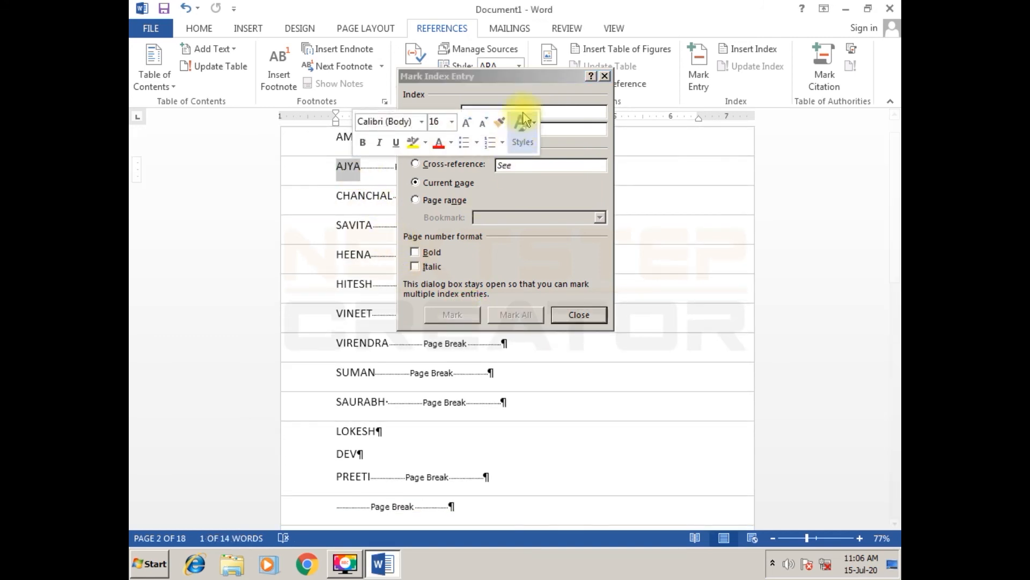
left_click(542, 76)
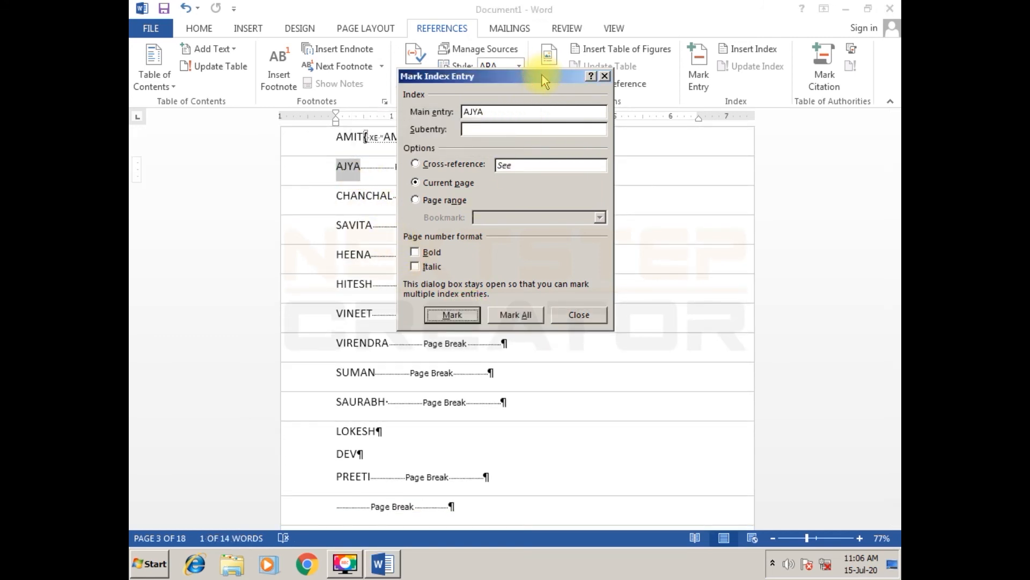
left_click(452, 315)
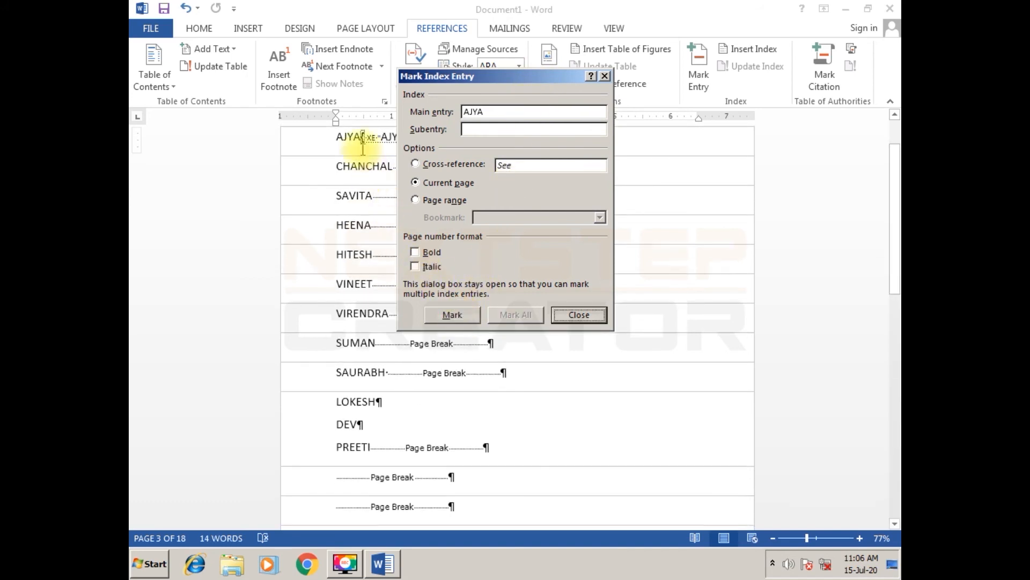
- Mark the names on pages 4 and 5 as main index entries referring to the current page
double_click(361, 165)
left_click(578, 114)
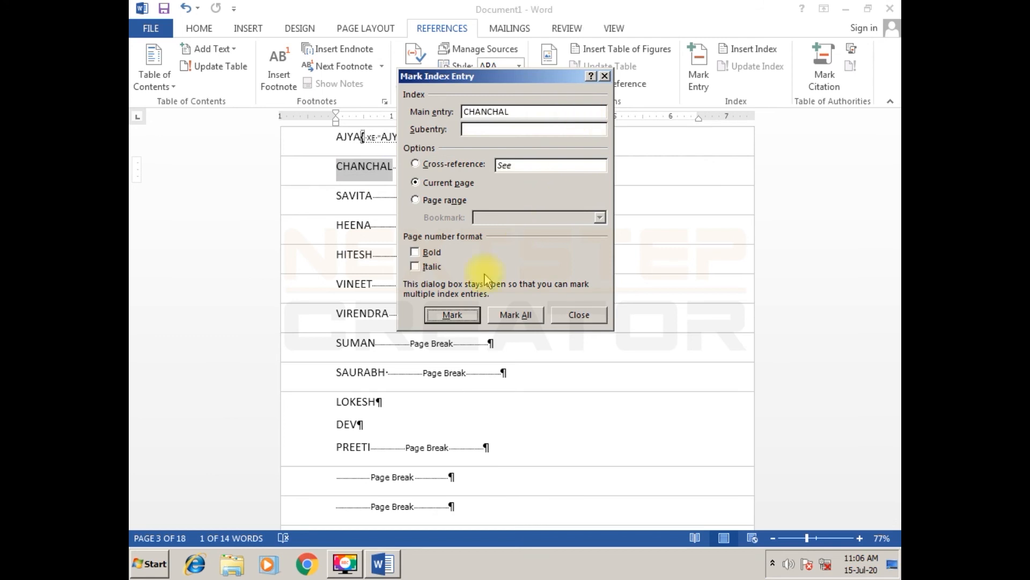
left_click(476, 315)
double_click(354, 166)
left_click(587, 114)
left_click(452, 314)
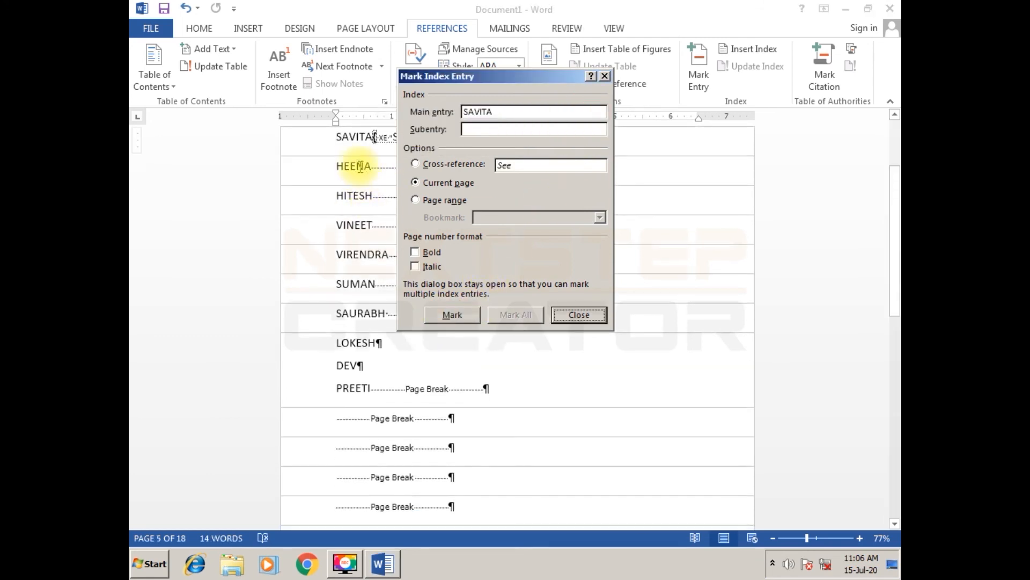
- Mark the names on pages 6 and 7 as main index entries referring to the current page
double_click(357, 166)
left_click(587, 110)
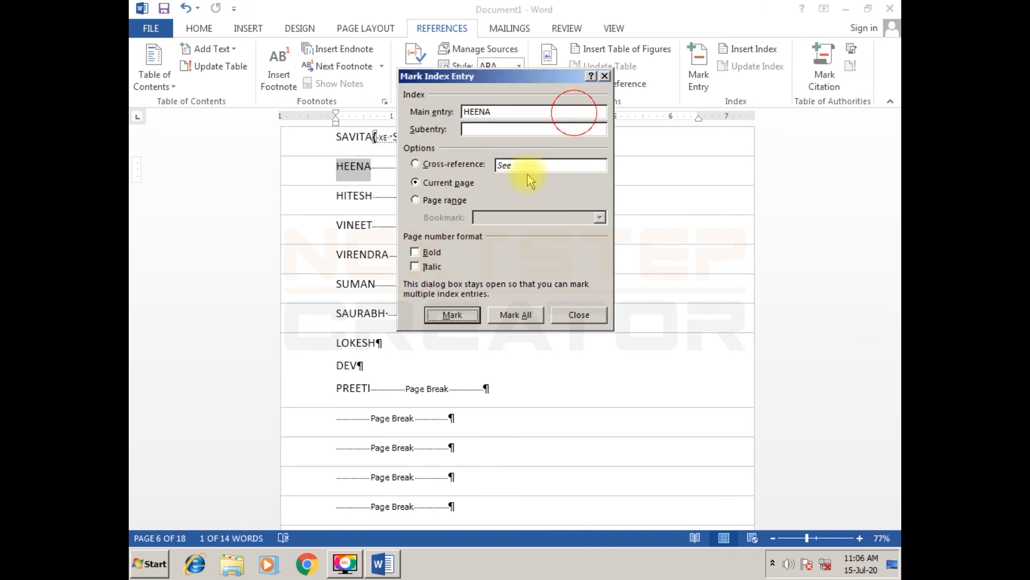
left_click(453, 314)
double_click(355, 166)
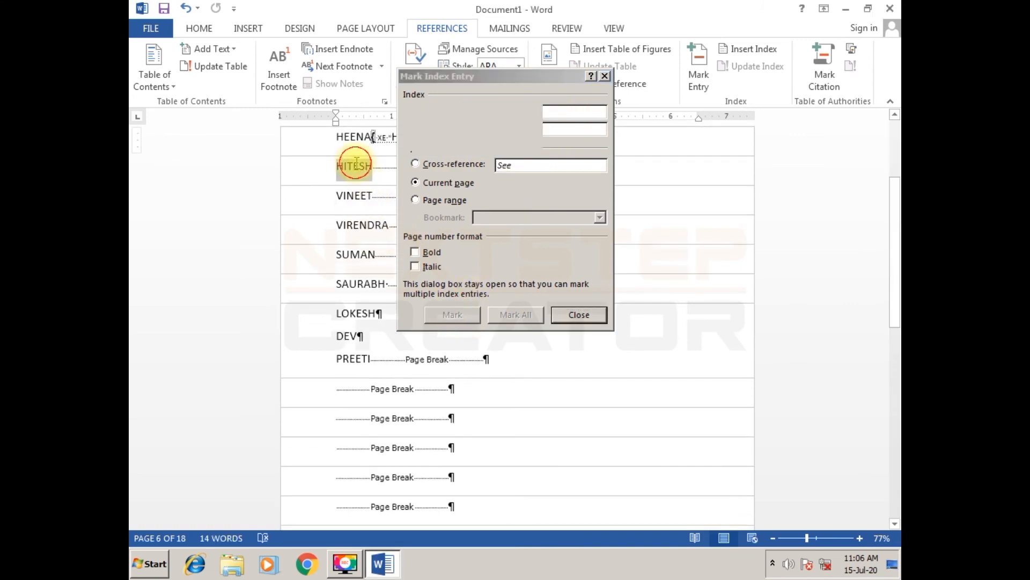
left_click(571, 115)
left_click(452, 314)
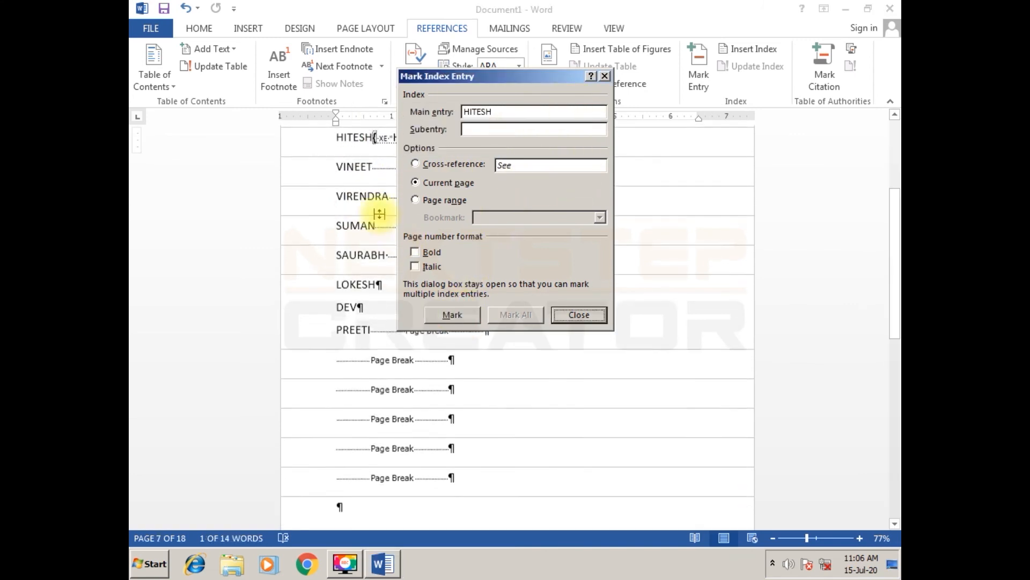
- Mark the names on pages 8 and 9 as main index entries referring to the current page
double_click(356, 165)
left_click(558, 125)
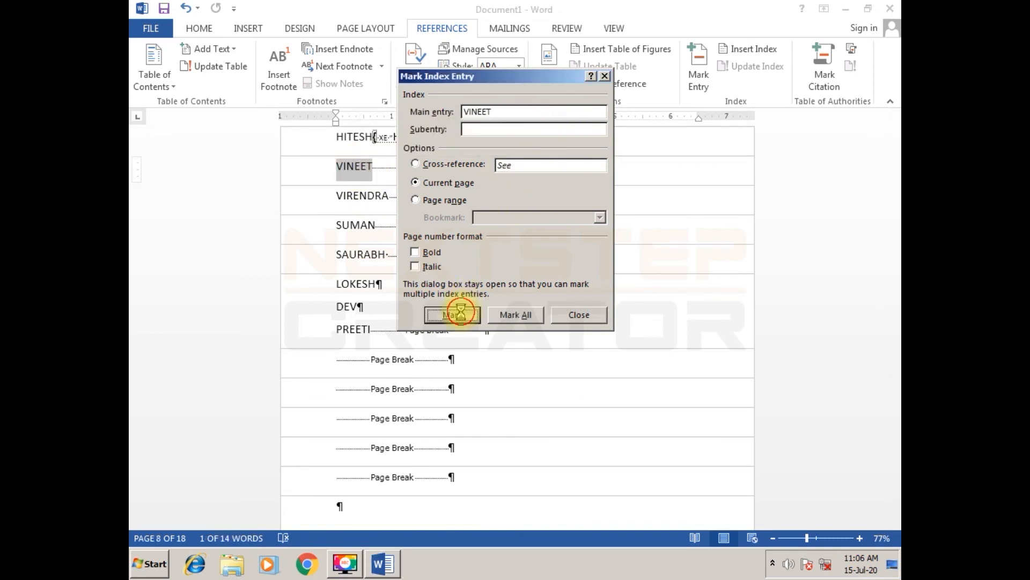
left_click(453, 315)
double_click(359, 171)
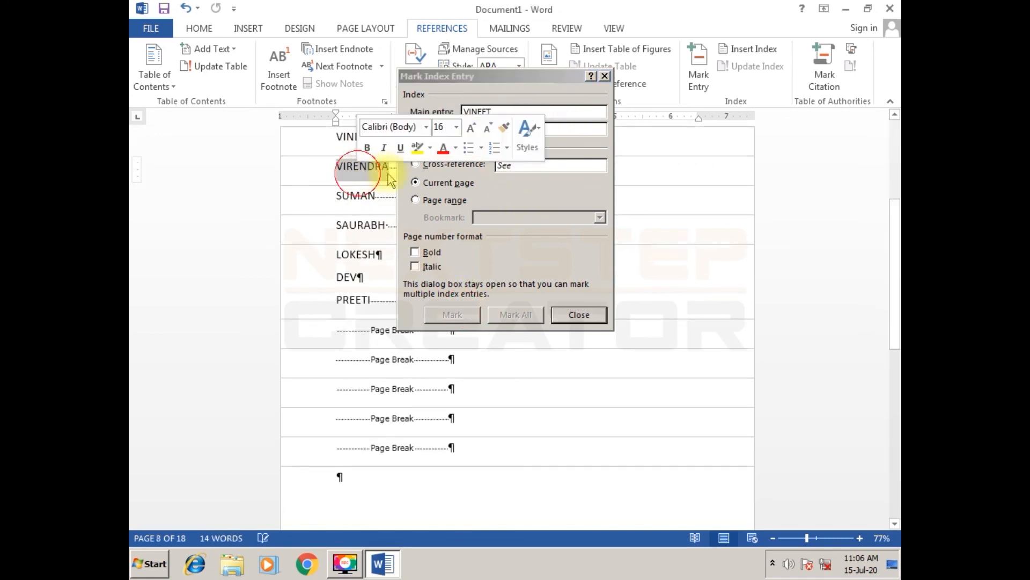
left_click(571, 114)
left_click(452, 315)
- Mark the names on pages 10 and 11 as main index entries referring to the current page
double_click(358, 168)
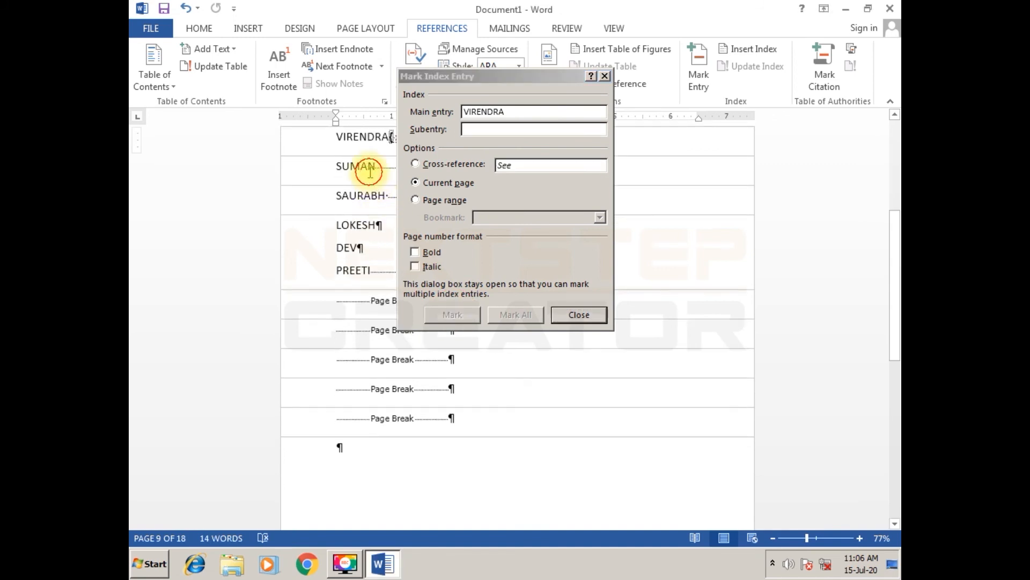
left_click(548, 115)
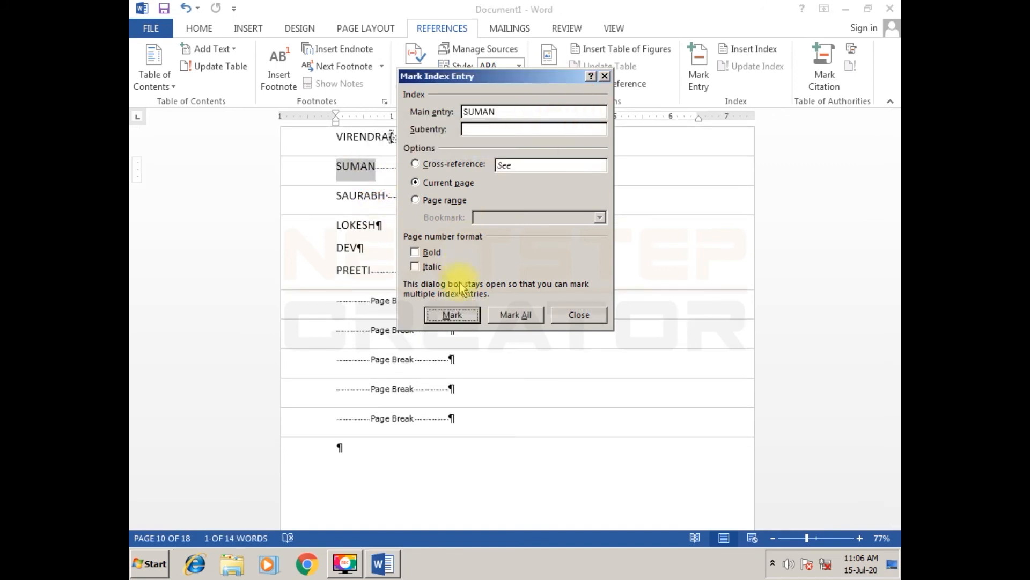
left_click(452, 314)
double_click(353, 171)
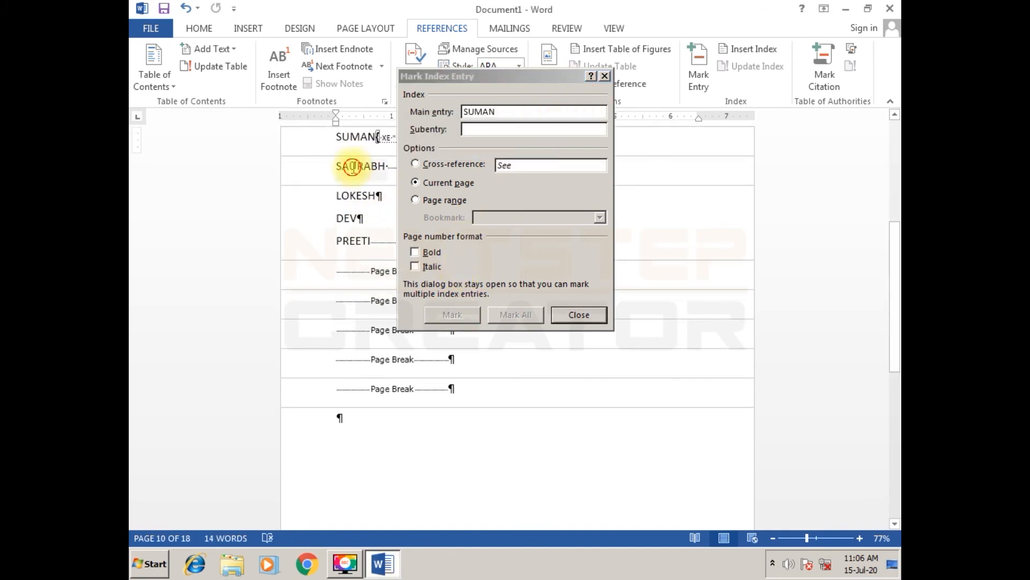
left_click(561, 117)
left_click(452, 314)
- Mark each of the three names on page 12 as a main index entry, marking the third one twice
double_click(356, 166)
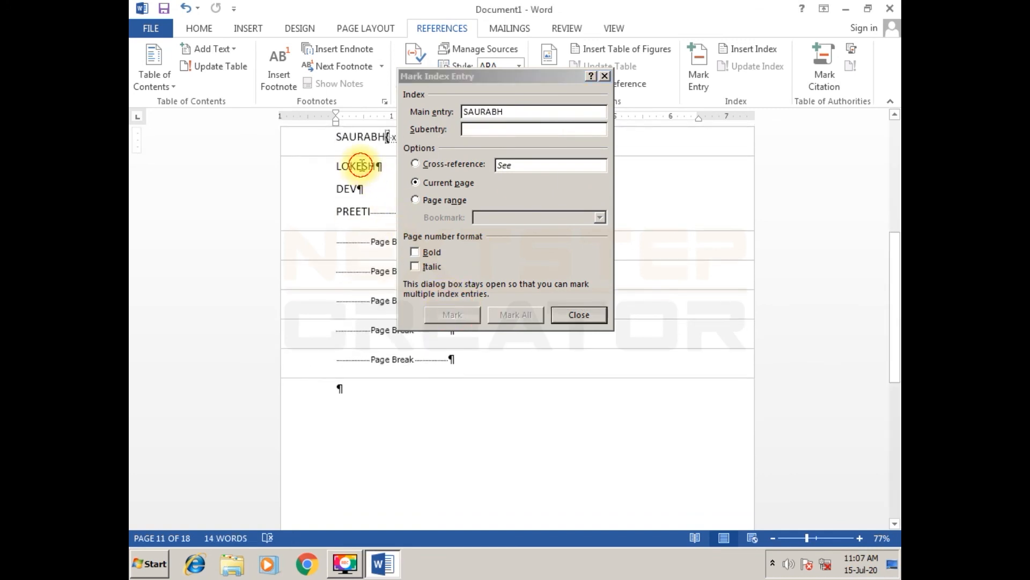
left_click(586, 113)
left_click(453, 314)
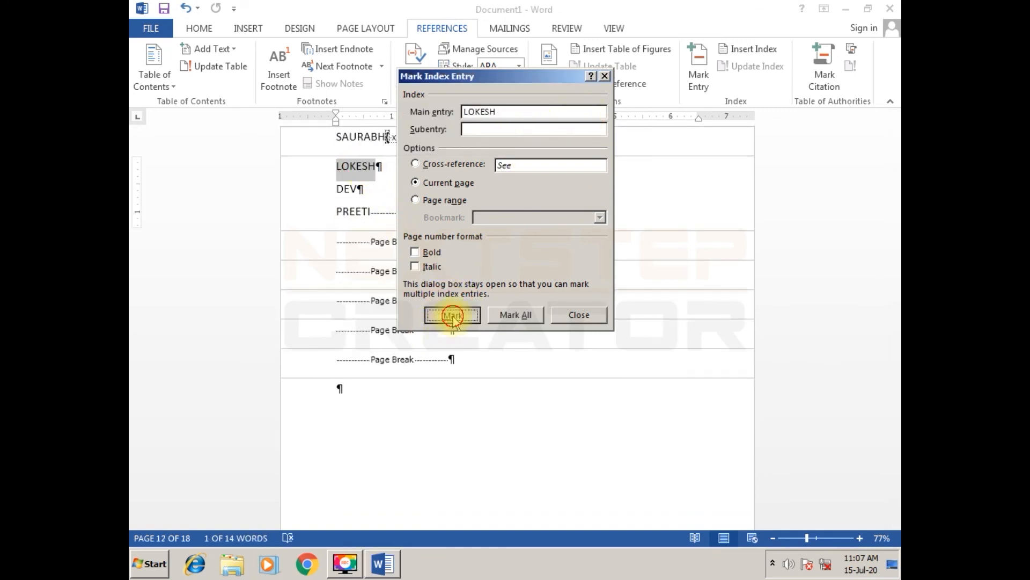
left_click(348, 159)
double_click(349, 159)
left_click(586, 104)
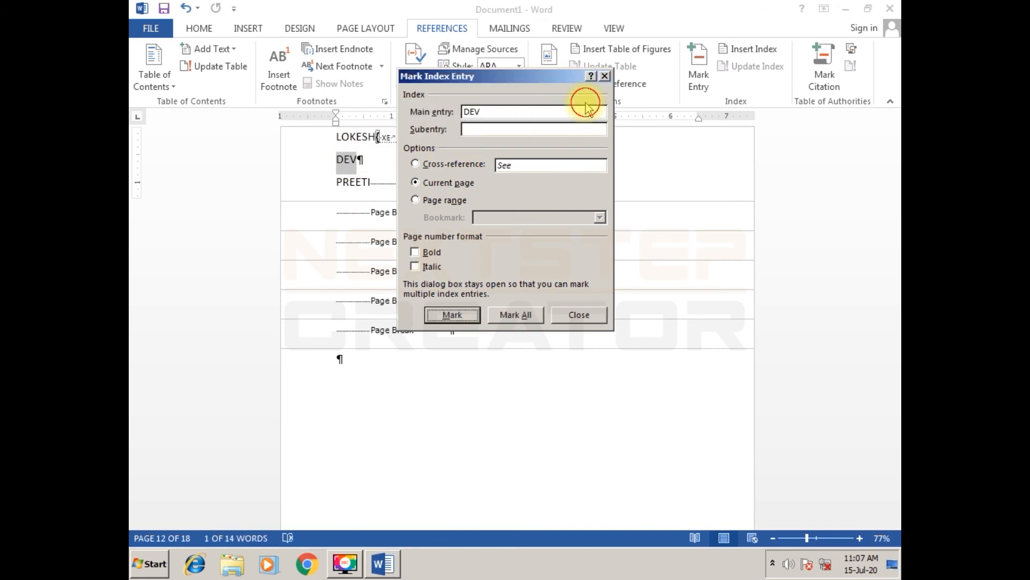
left_click(459, 315)
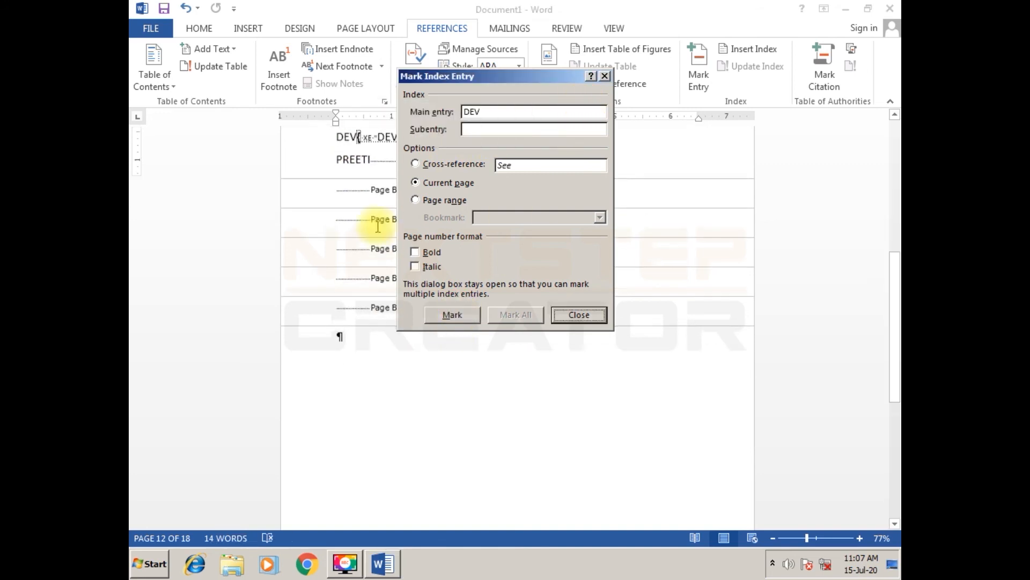
double_click(354, 160)
left_click(595, 126)
left_click(450, 315)
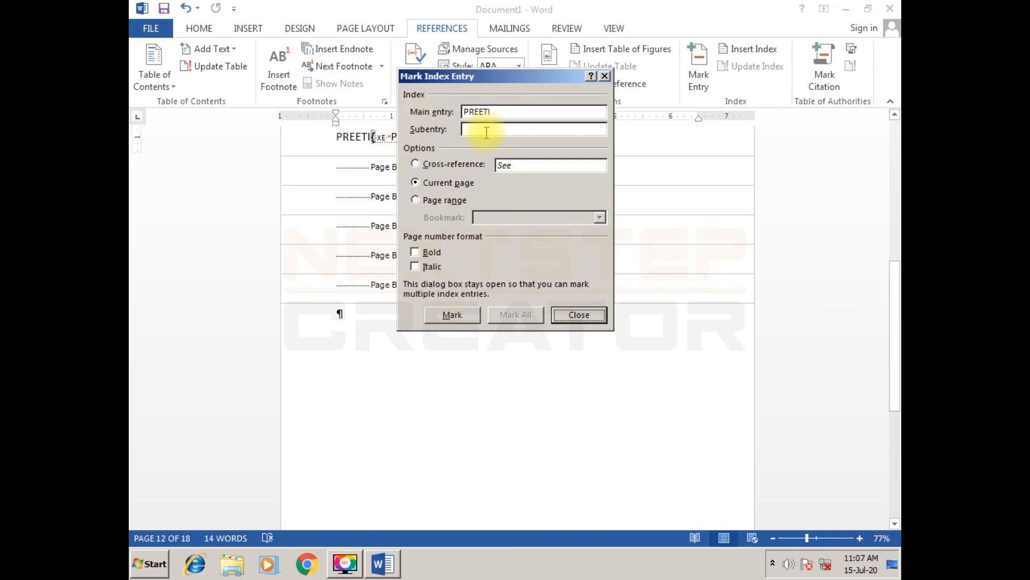
left_click(452, 316)
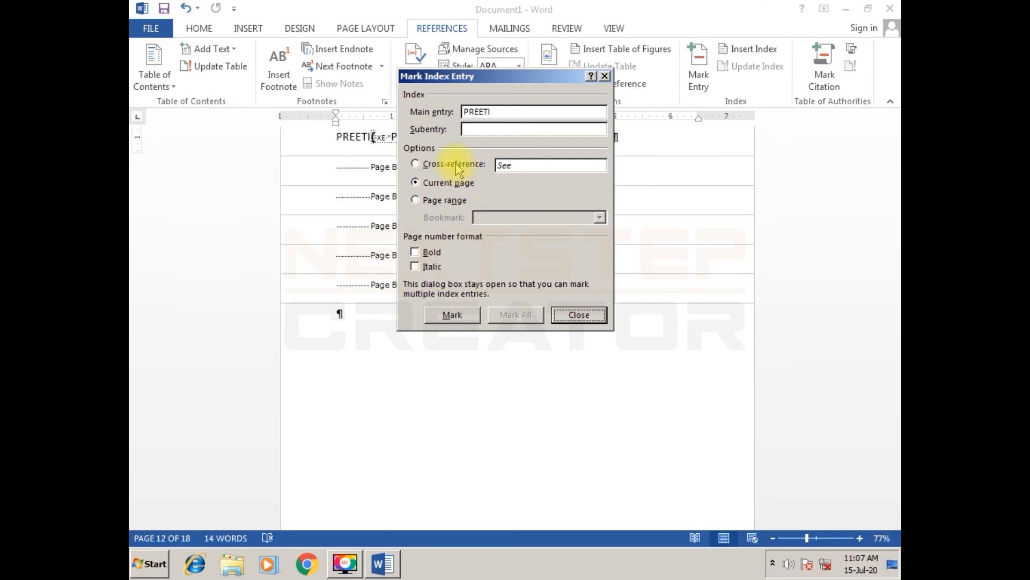
- Apply Mark All to the second name on page 12 as a main index entry
double_click(349, 137)
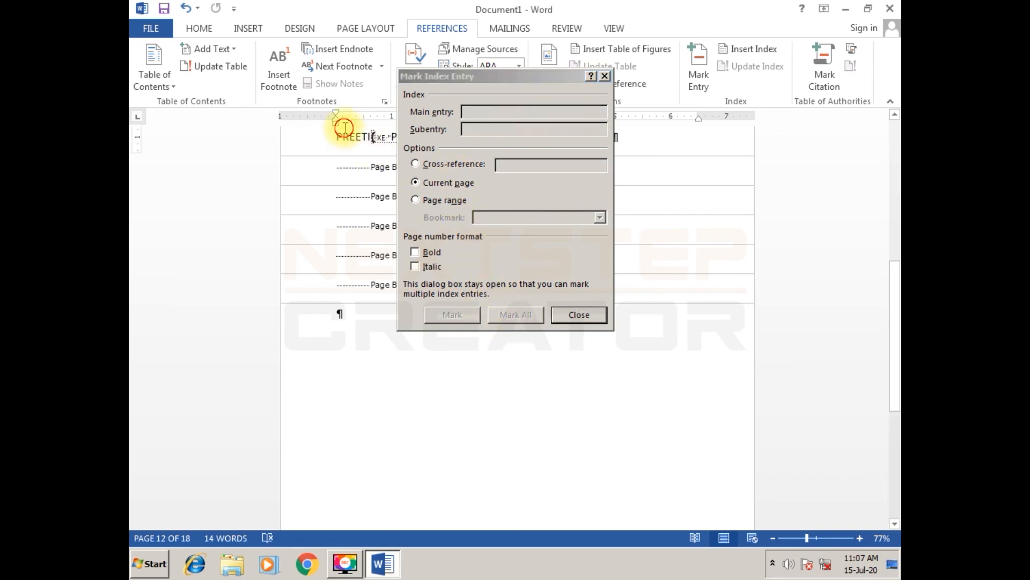
left_click(562, 117)
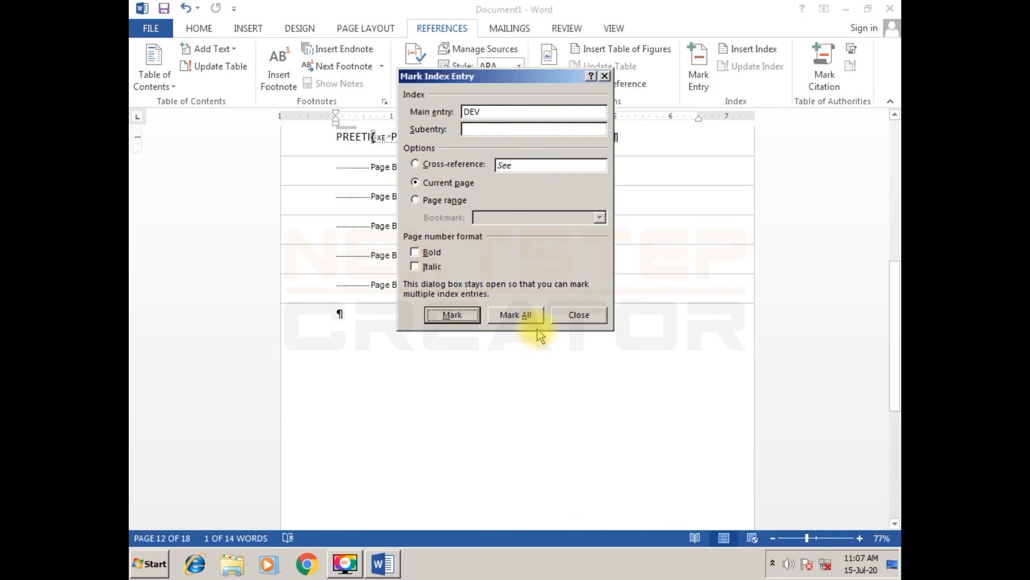
left_click(515, 315)
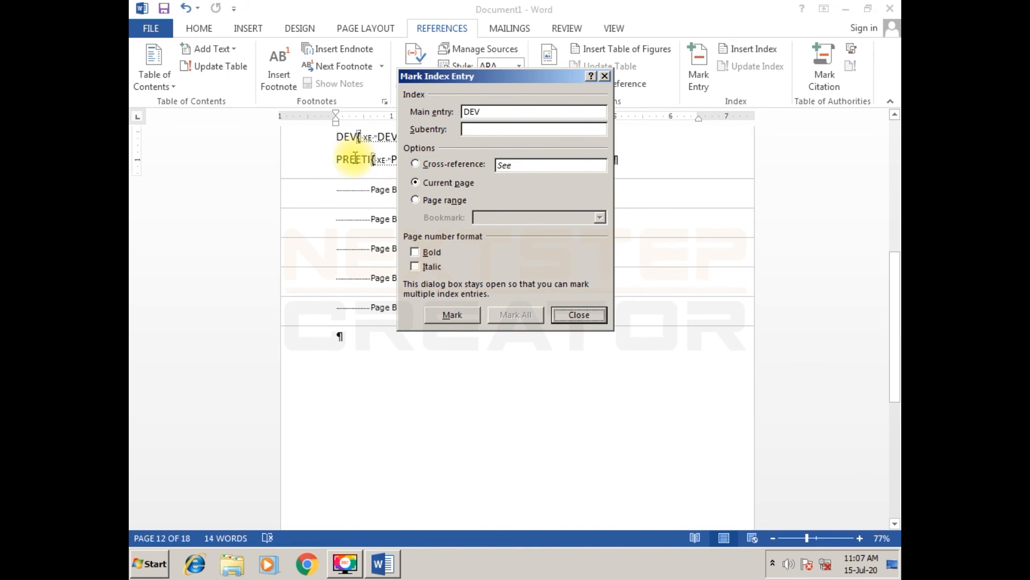
- Try Mark All on the third name on page 12, mark it singly once more, and finish marking entries
double_click(351, 160)
left_click(542, 117)
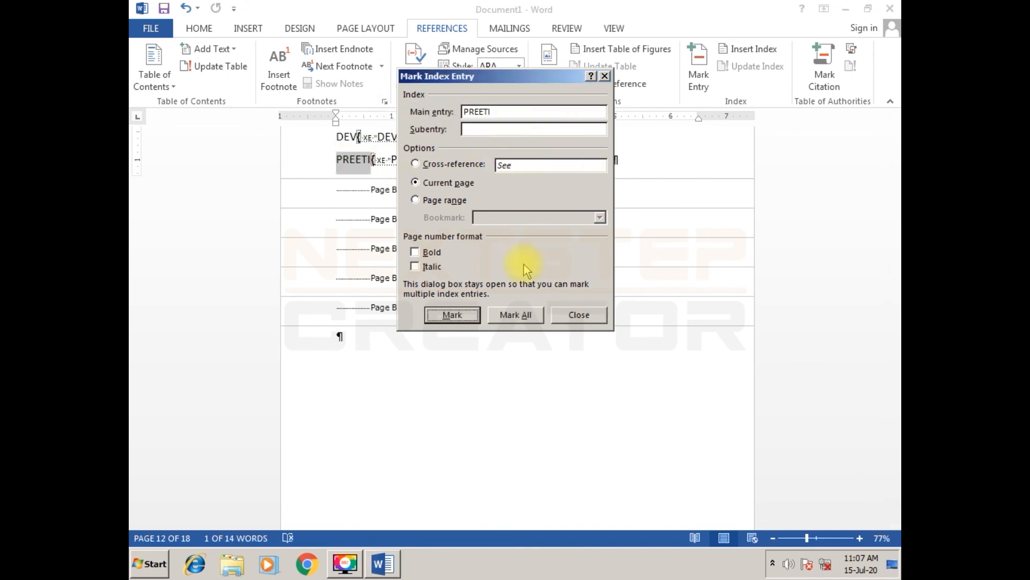
left_click(525, 318)
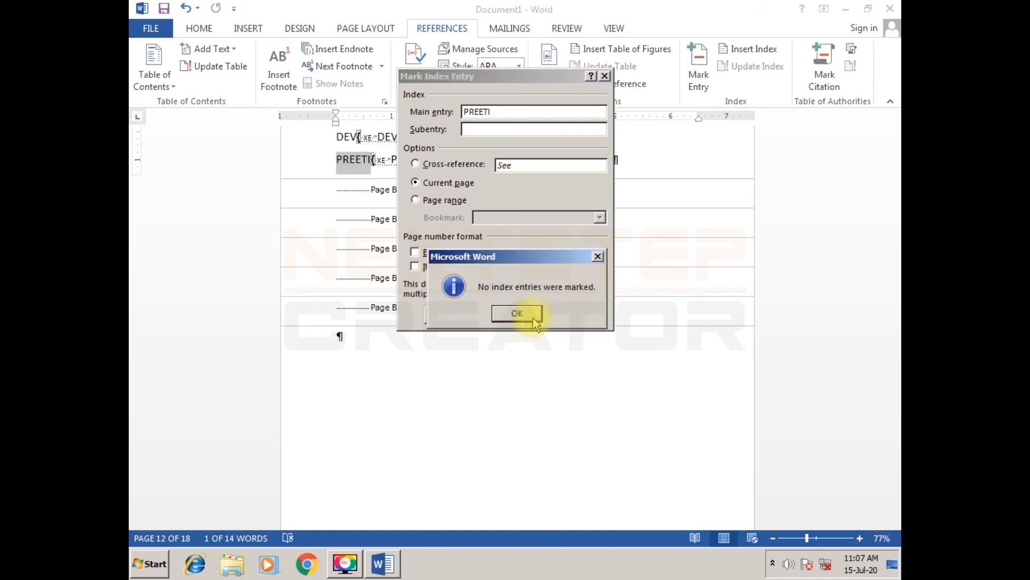
left_click(505, 319)
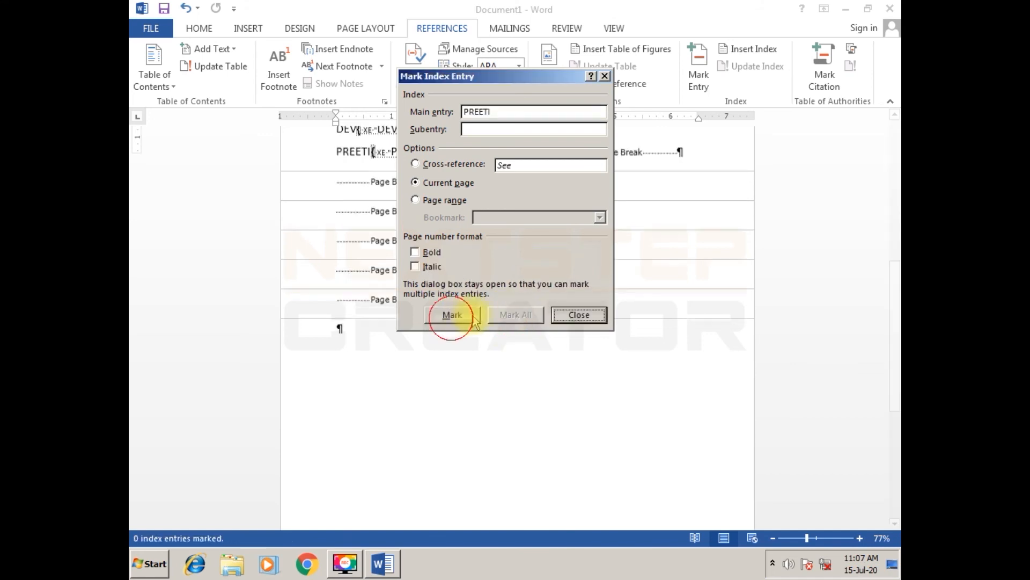
left_click(585, 321)
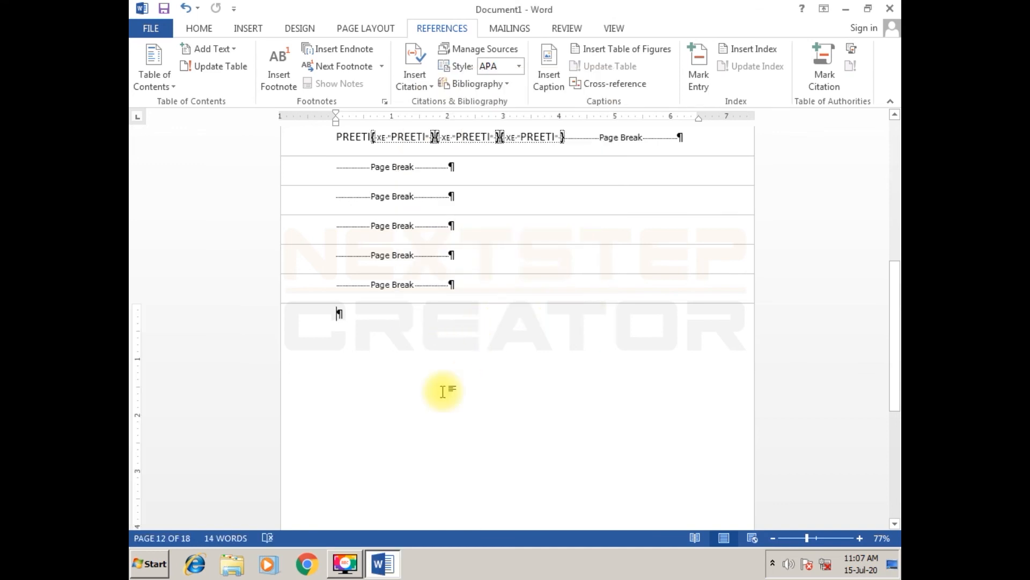
- Start inserting an index on the blank last page of the document and set its format to Fancy
scroll(461, 354, "down", 5)
left_click(426, 184)
left_click(376, 184)
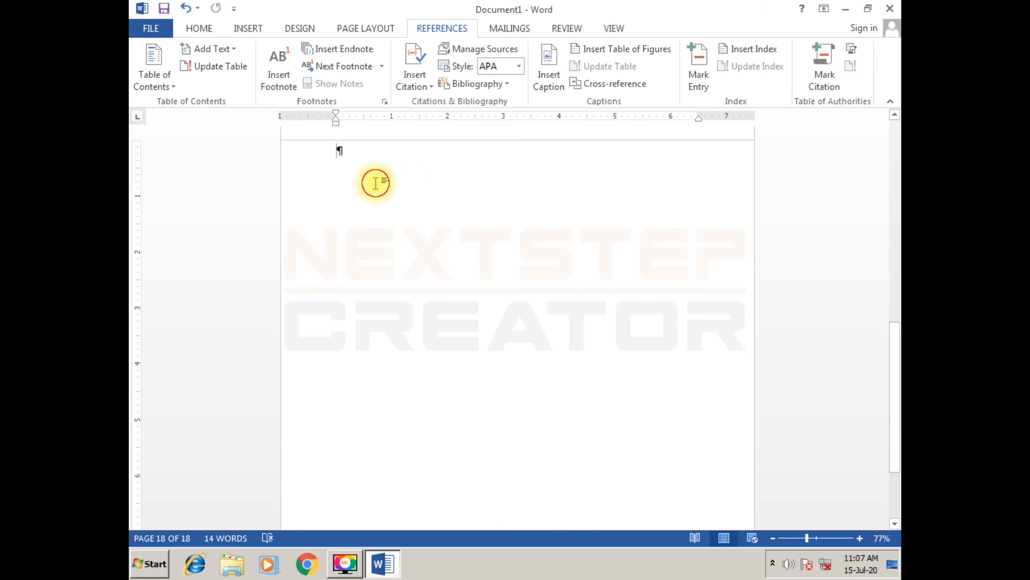
scroll(376, 184, "down", 2)
scroll(376, 184, "up", 4)
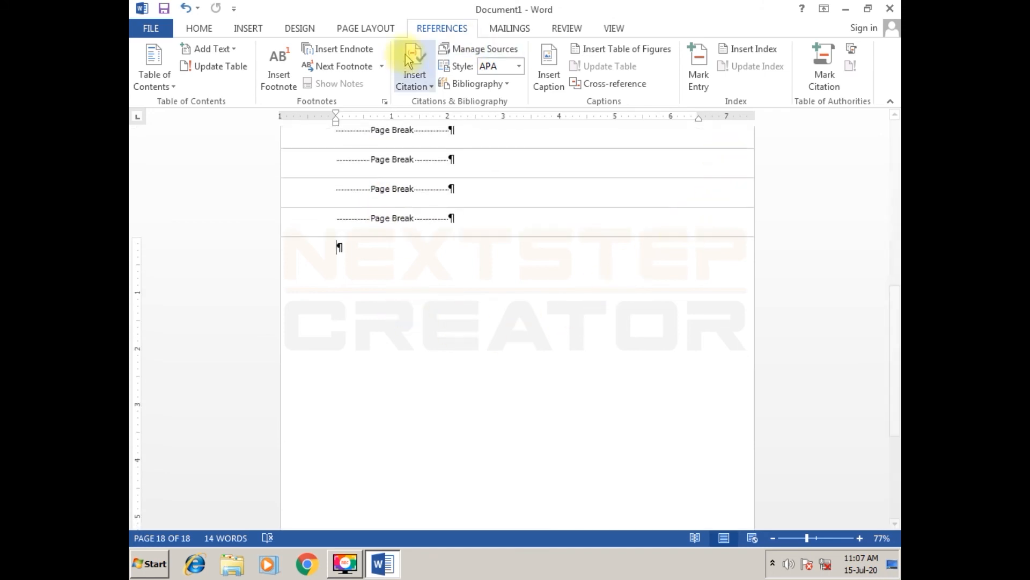
left_click(757, 52)
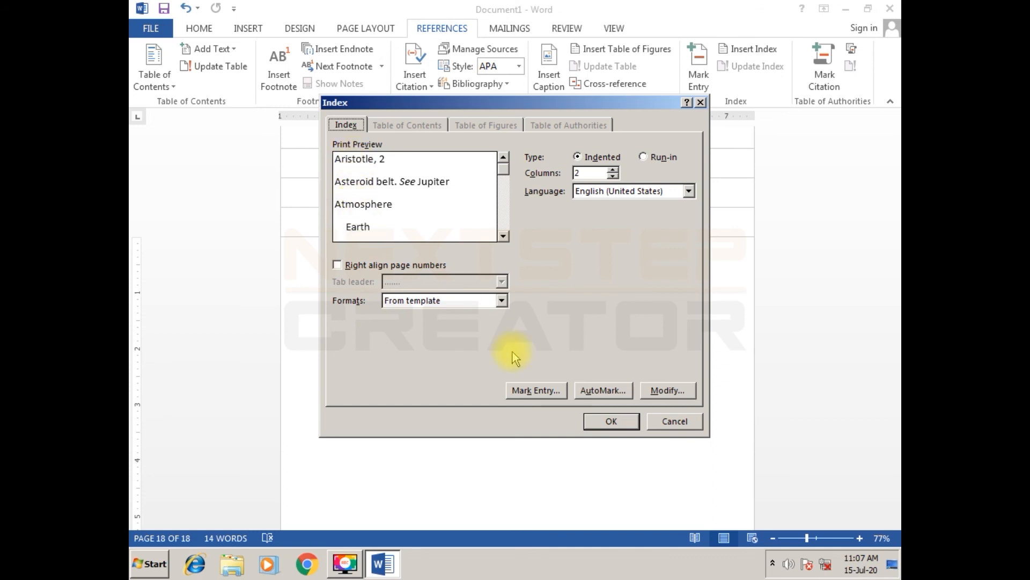
left_click(505, 301)
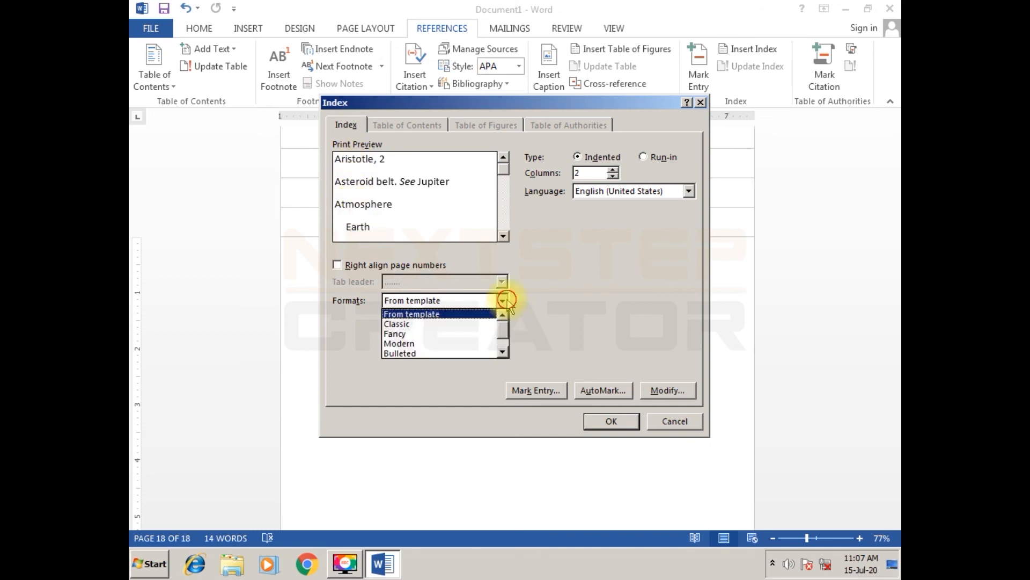
left_click(444, 330)
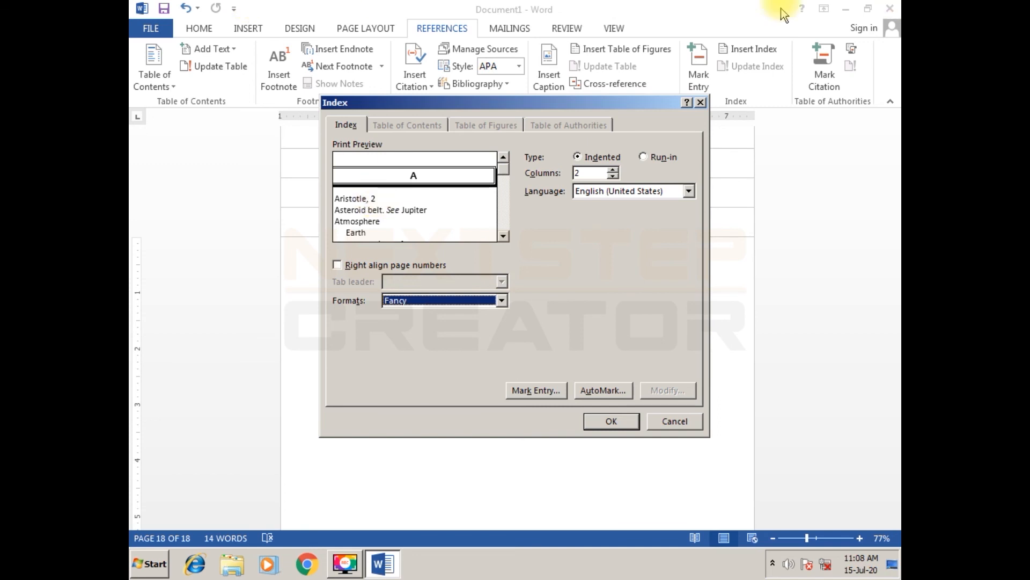
- Right-align the index page numbers and set the tab leader to dots
left_click(379, 265)
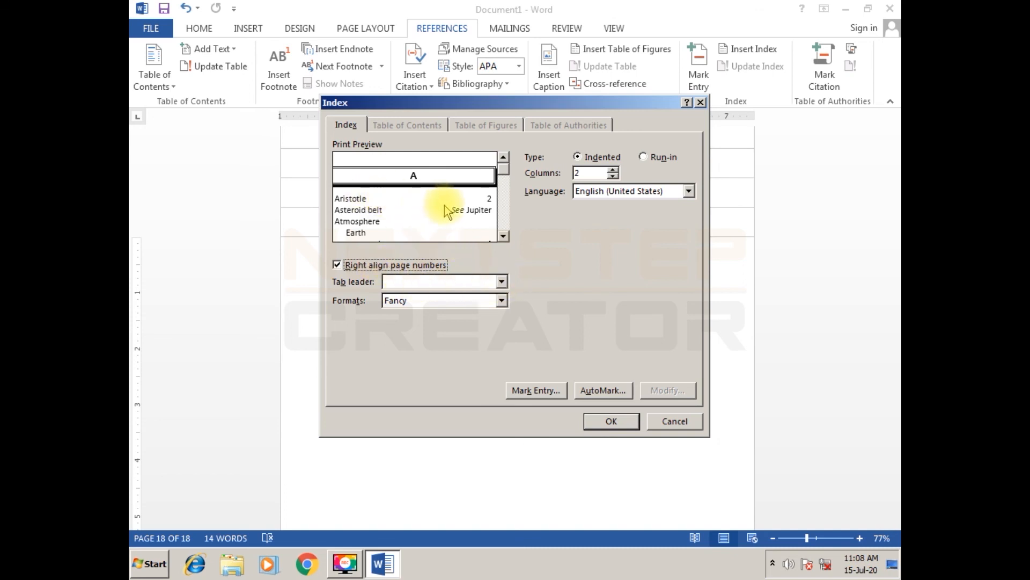
left_click(503, 283)
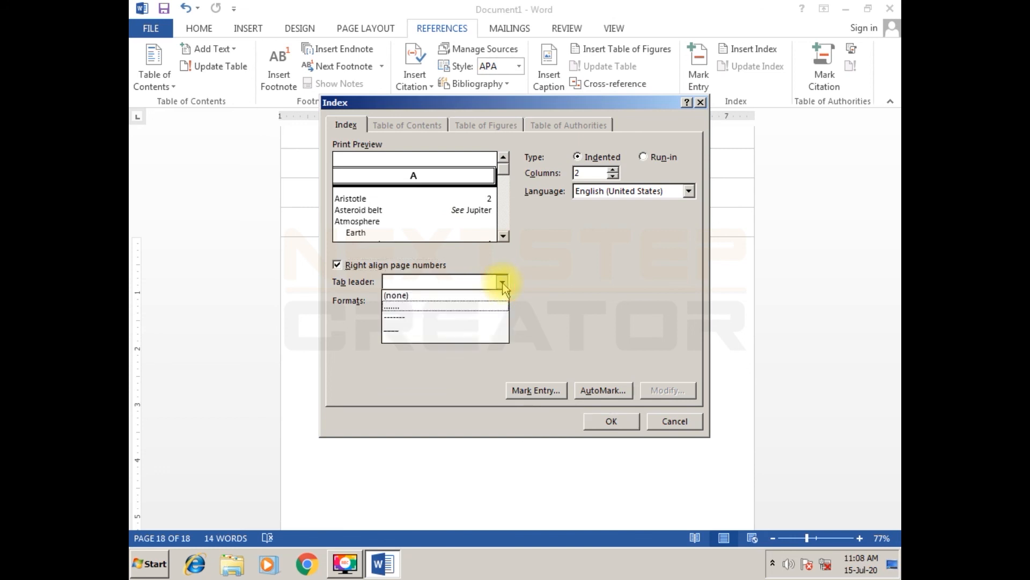
left_click(476, 306)
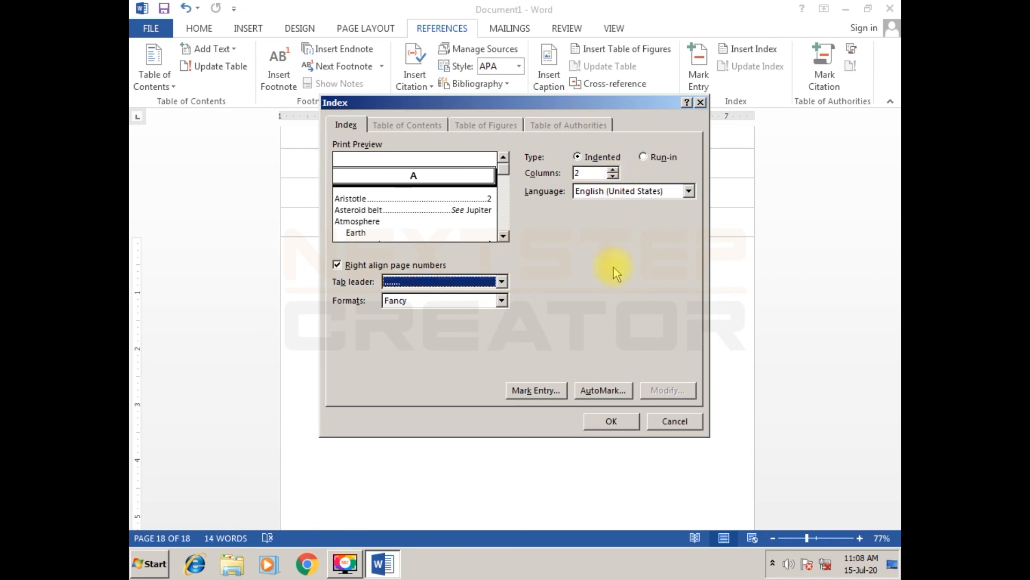
- Insert the index on the last page with the chosen format settings and look over its alphabetical groups
left_click(598, 422)
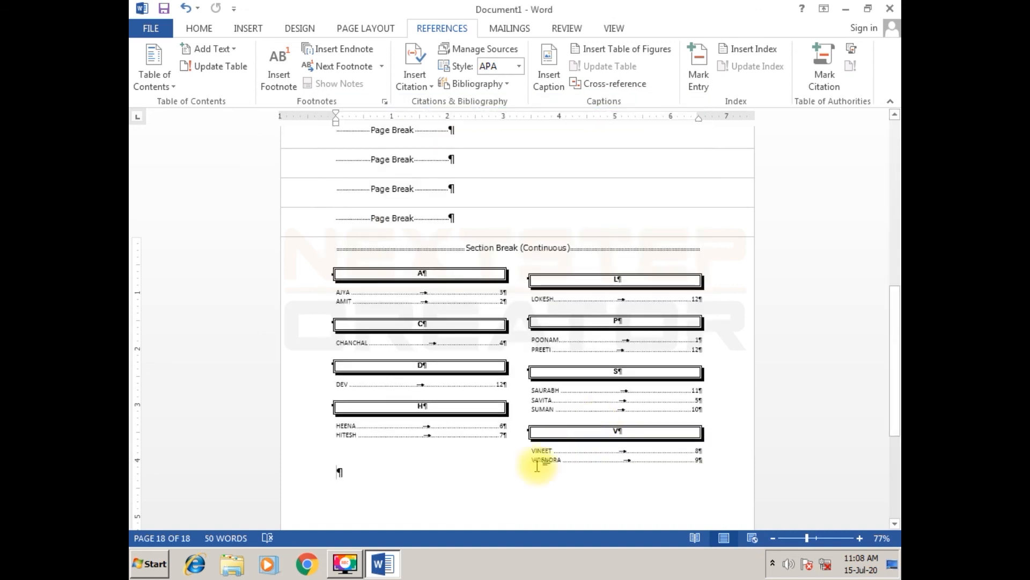
scroll(507, 485, "down", 5)
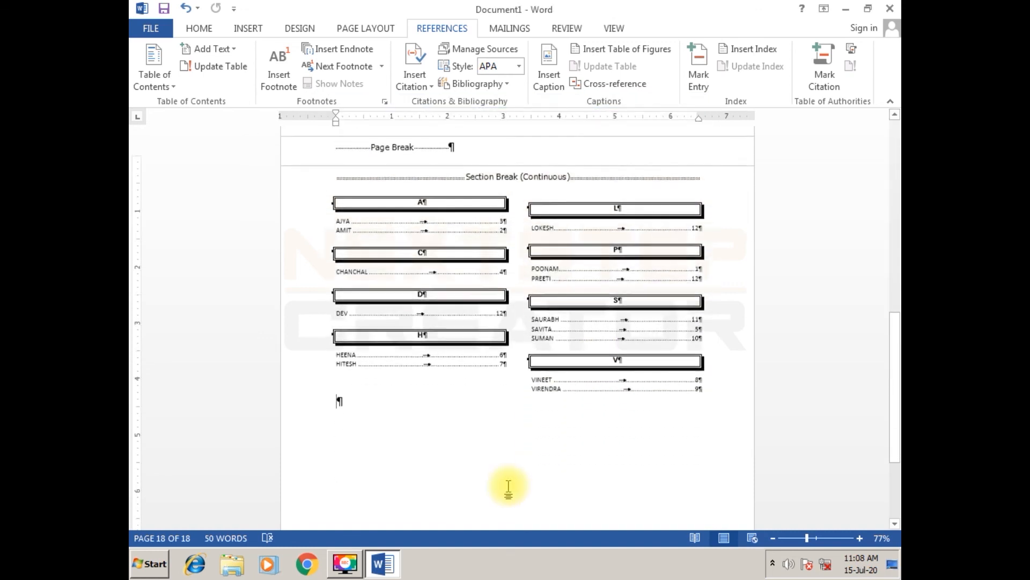
scroll(508, 483, "up", 2)
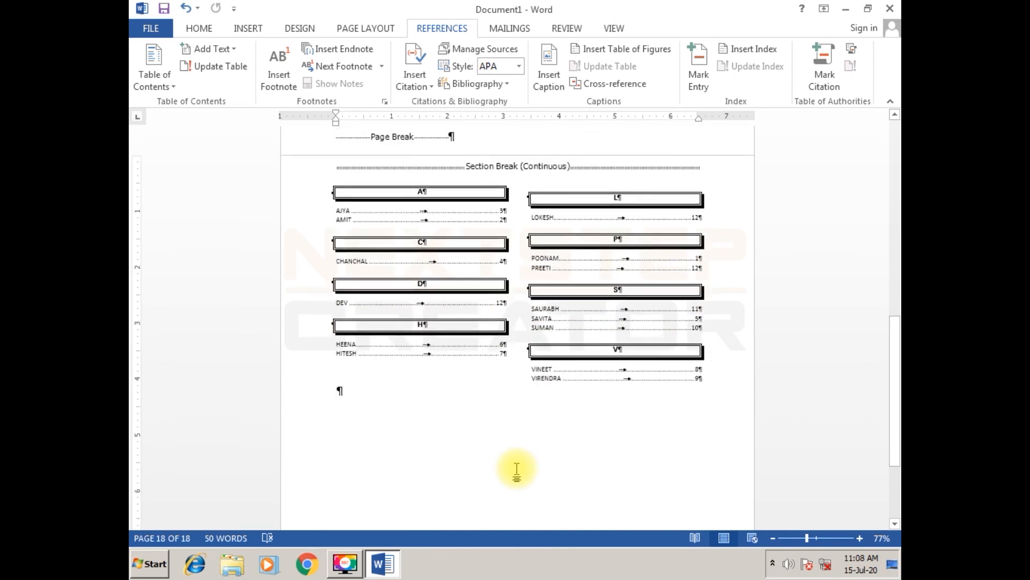
scroll(516, 468, "up", 2)
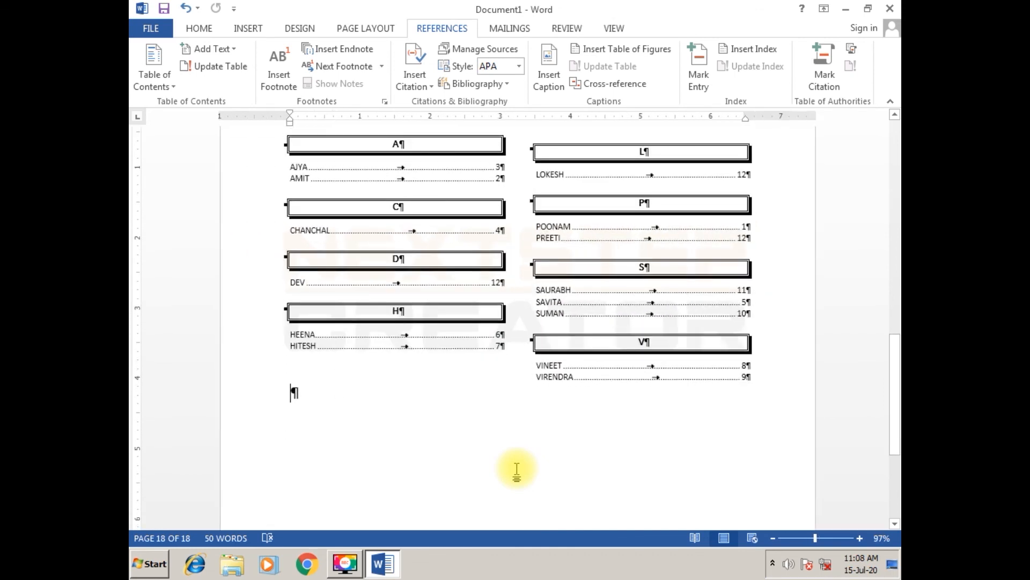
scroll(516, 469, "up", 10)
scroll(518, 469, "down", 6)
scroll(517, 471, "down", 5)
scroll(517, 471, "up", 4)
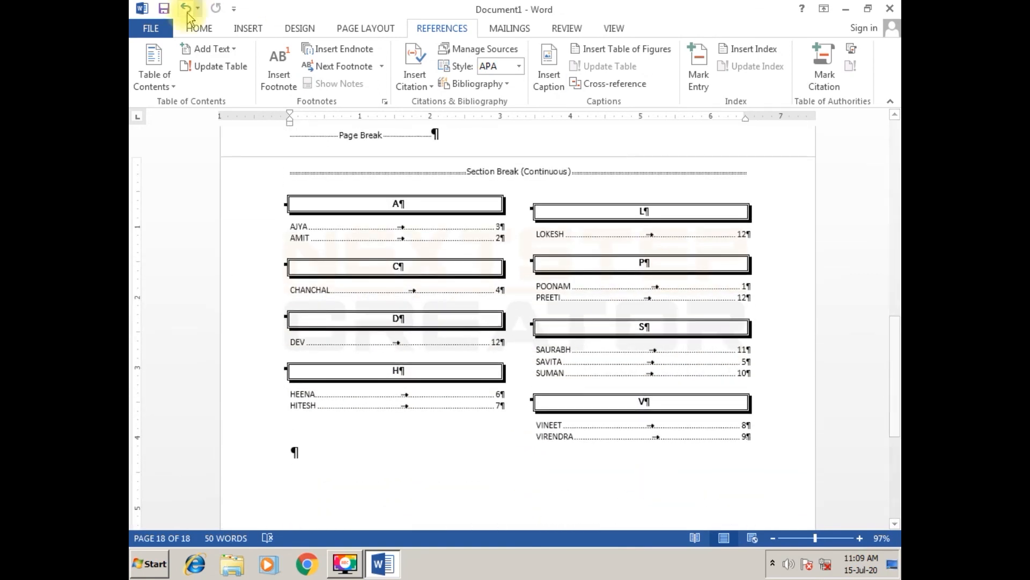
- Hide the paragraph marks and other formatting symbols, and check the name pages and the index without them
left_click(198, 32)
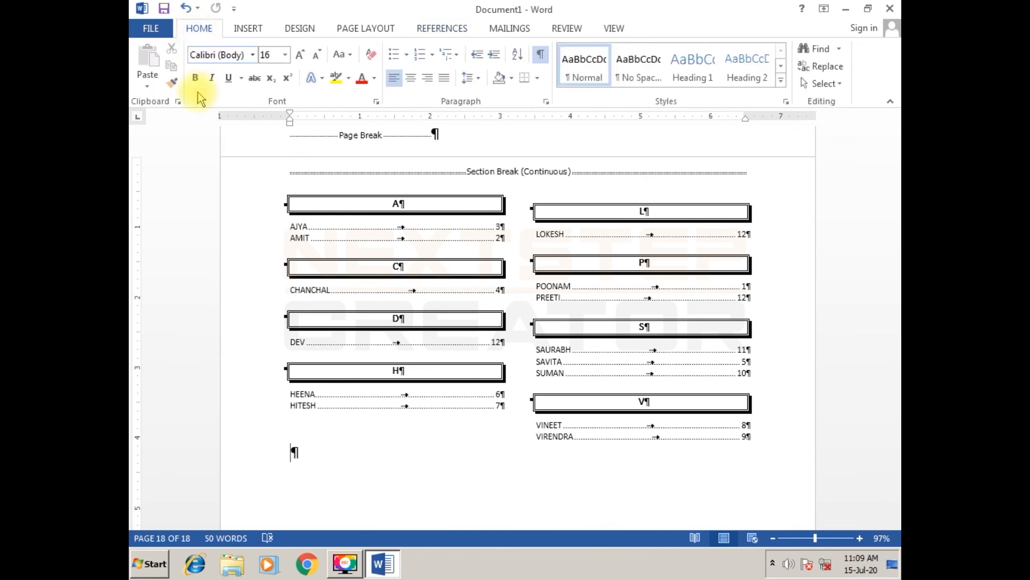
left_click(542, 56)
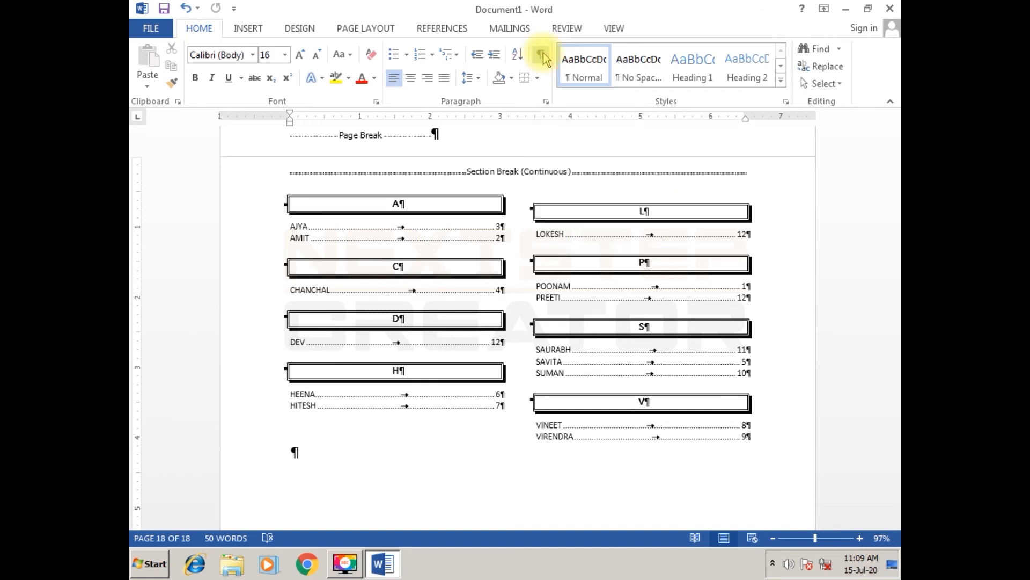
scroll(429, 490, "up", 15)
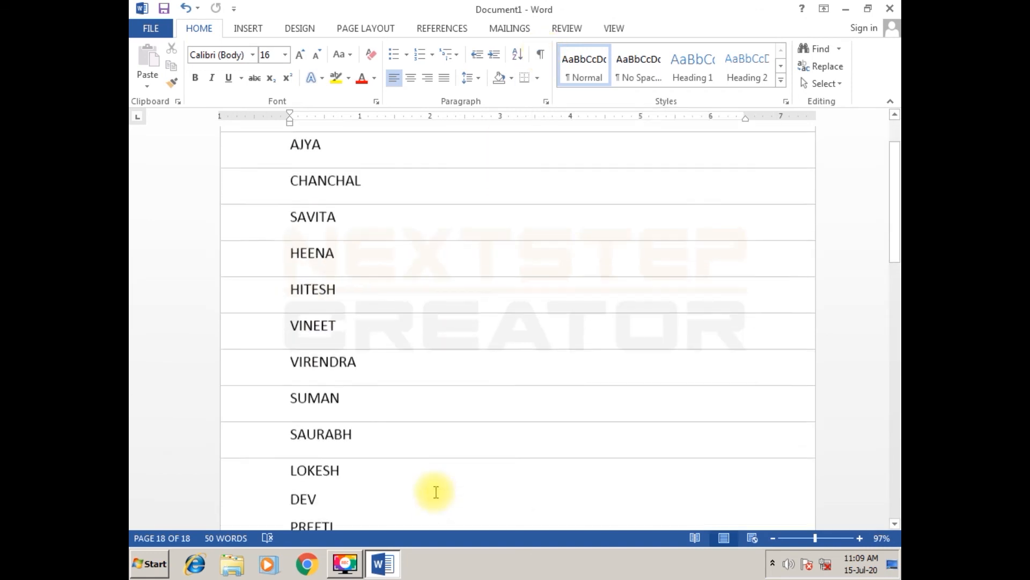
scroll(436, 493, "down", 12)
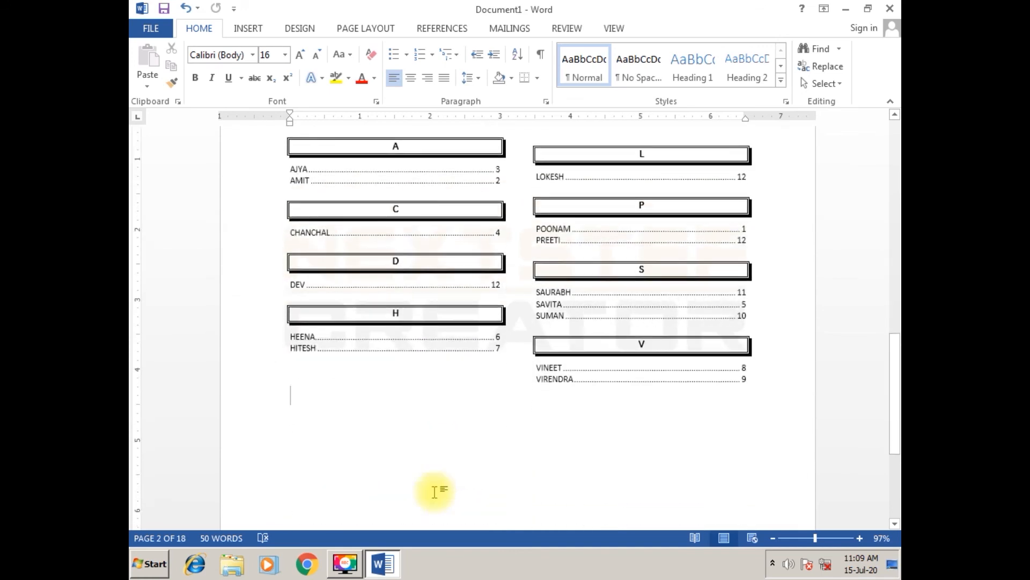
scroll(435, 491, "down", 1)
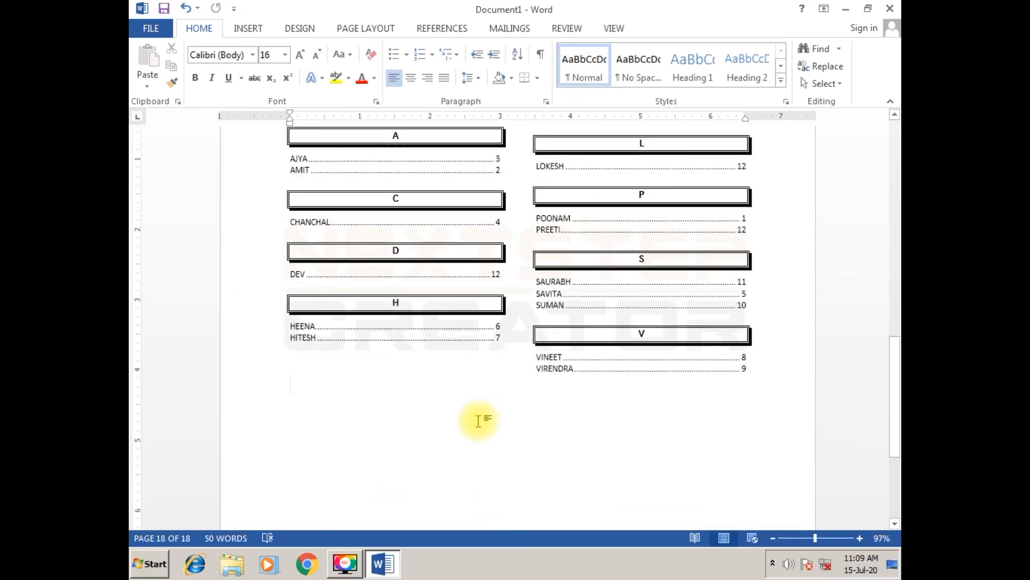
- Compare the index entries and their page numbers with the names in the document, and place the cursor below the index
scroll(478, 421, "up", 2, "ctrl")
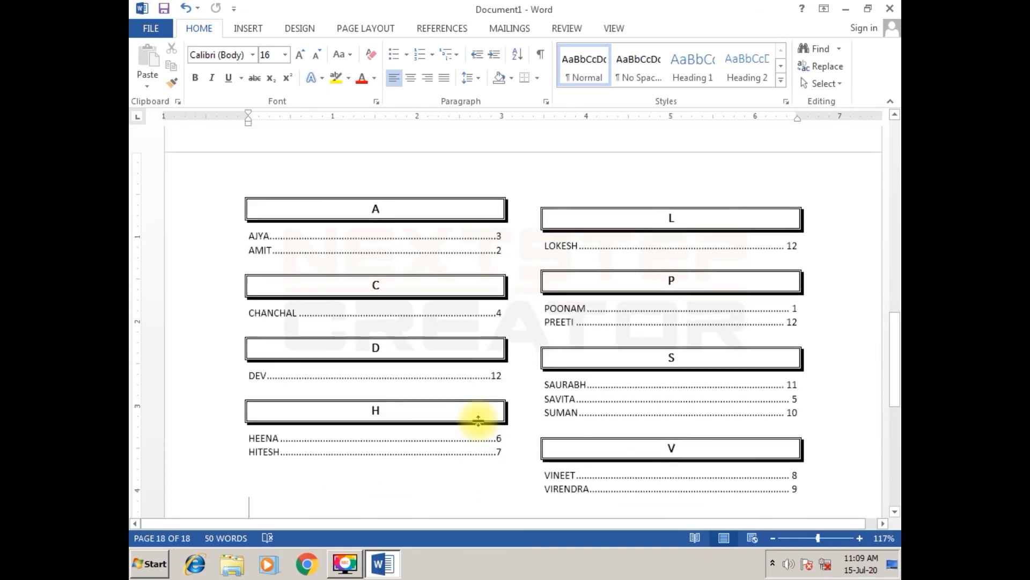
scroll(478, 421, "up", 1, "ctrl")
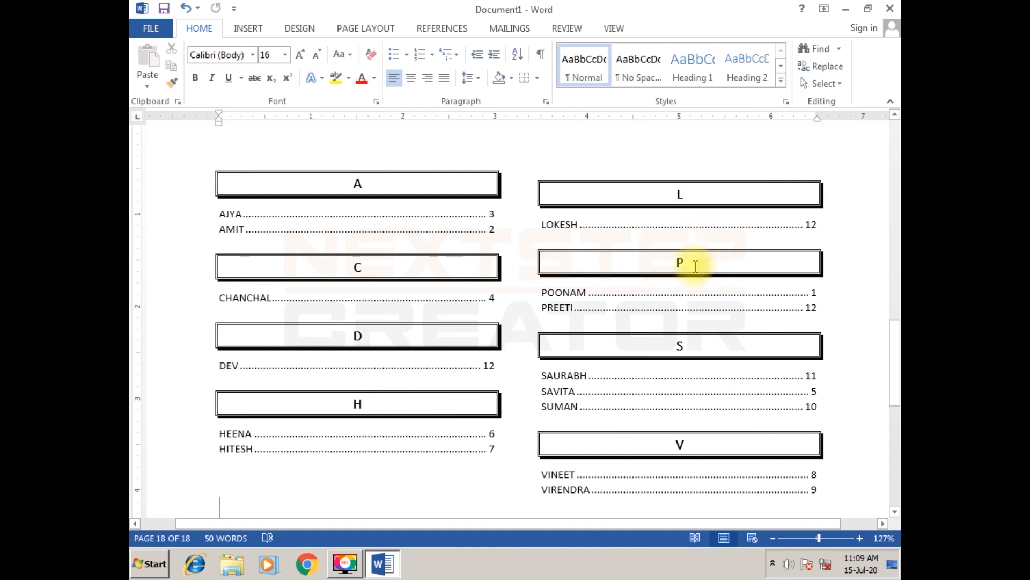
scroll(678, 485, "down", 3)
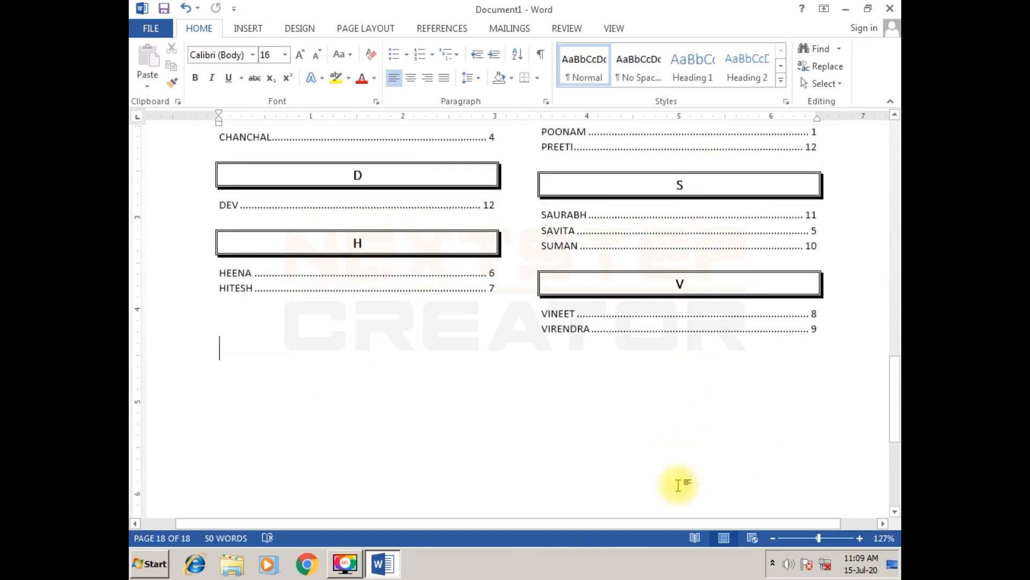
scroll(678, 485, "down", 1)
scroll(611, 437, "down", 4, "ctrl")
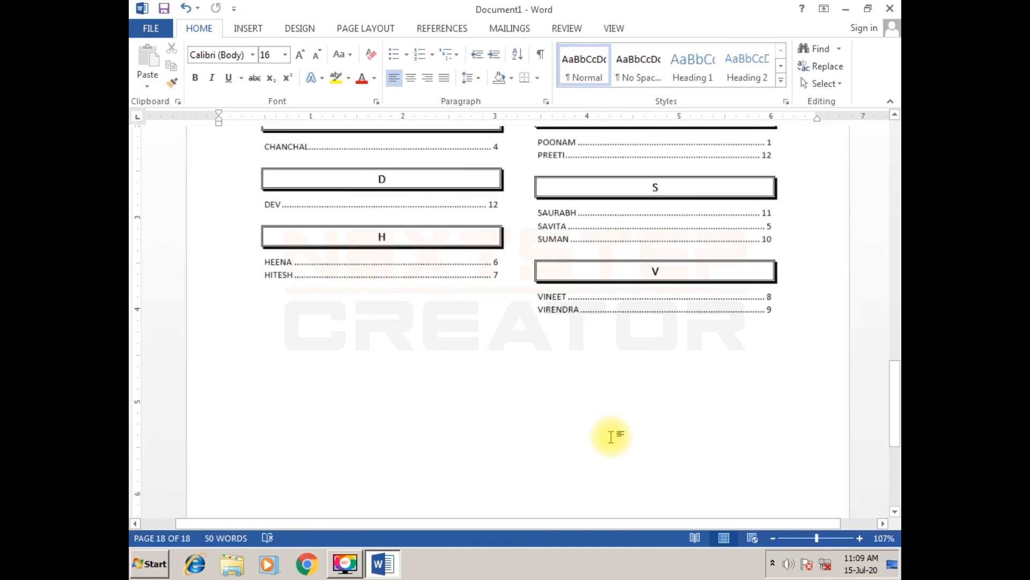
scroll(610, 436, "up", 12)
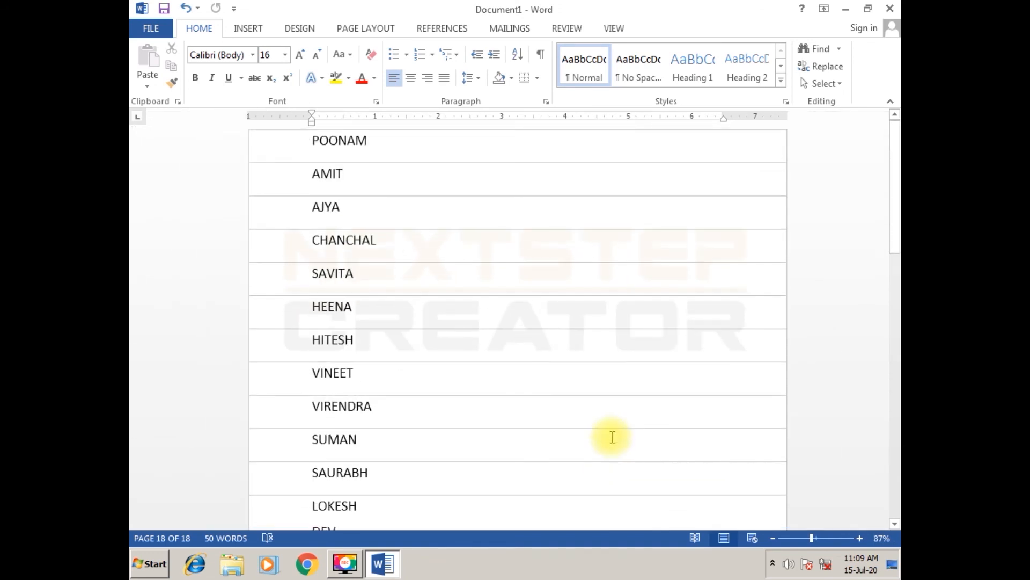
left_click(443, 28)
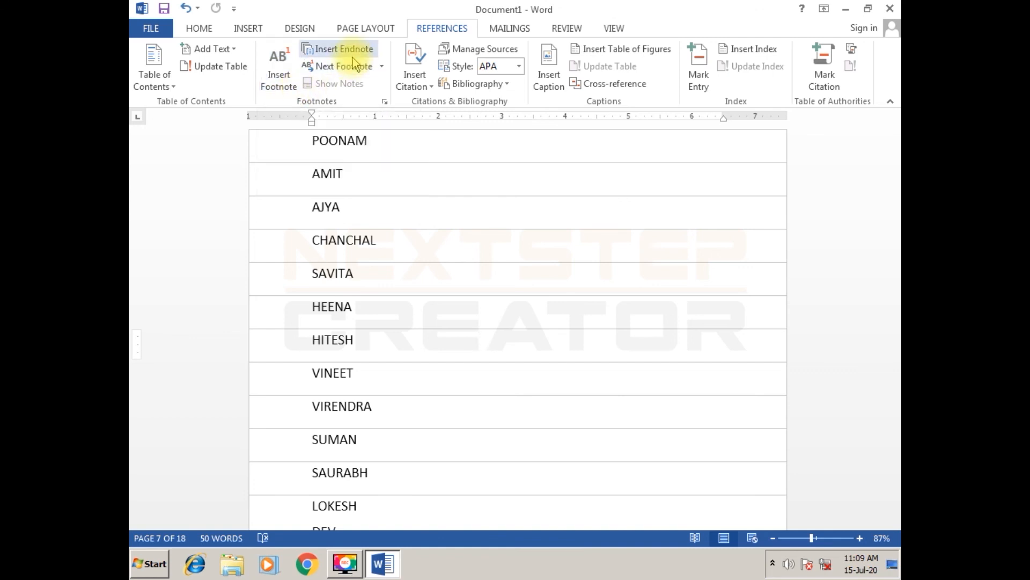
scroll(450, 433, "down", 5)
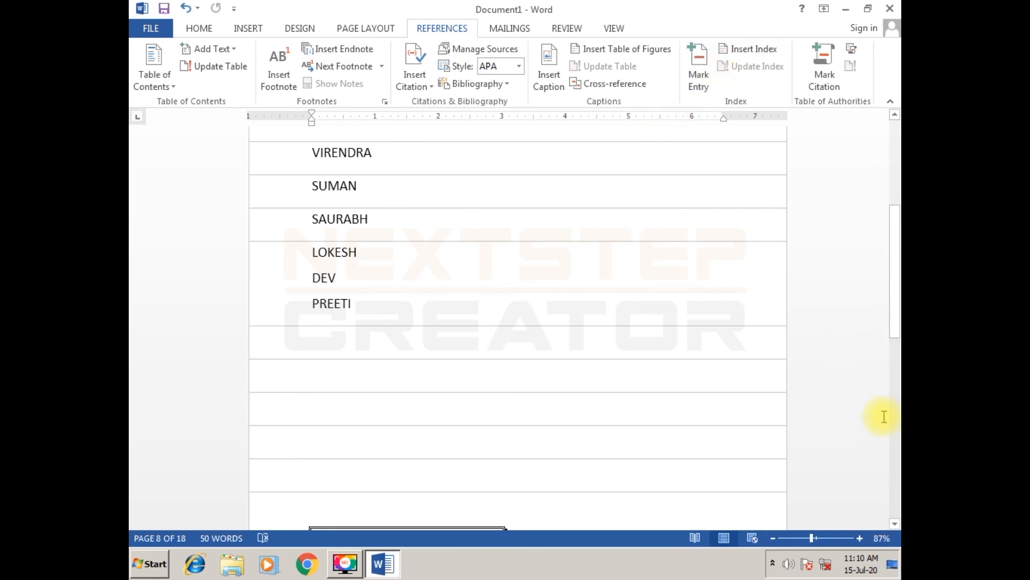
scroll(520, 384, "up", 5)
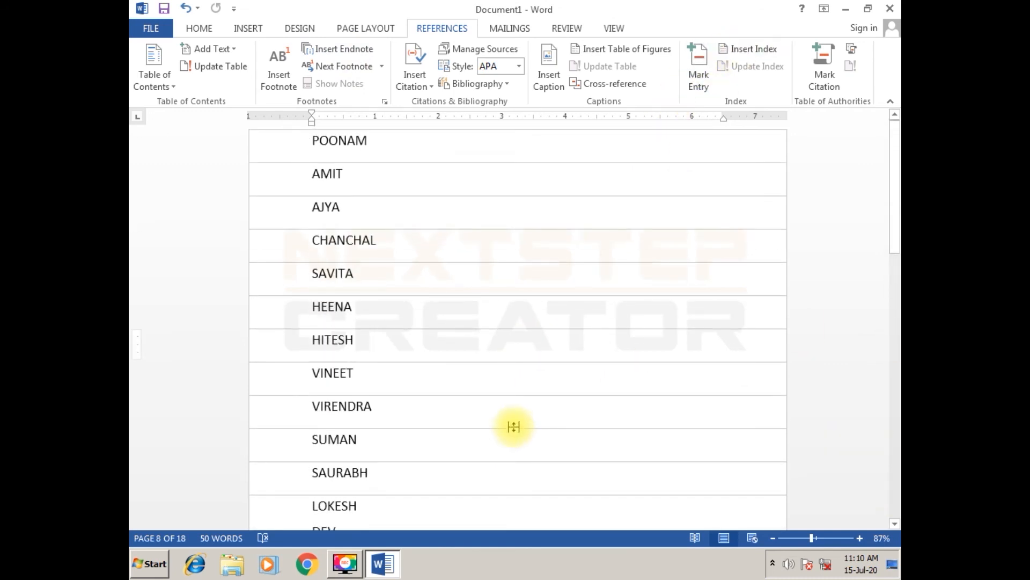
left_click_drag(894, 243, 895, 443)
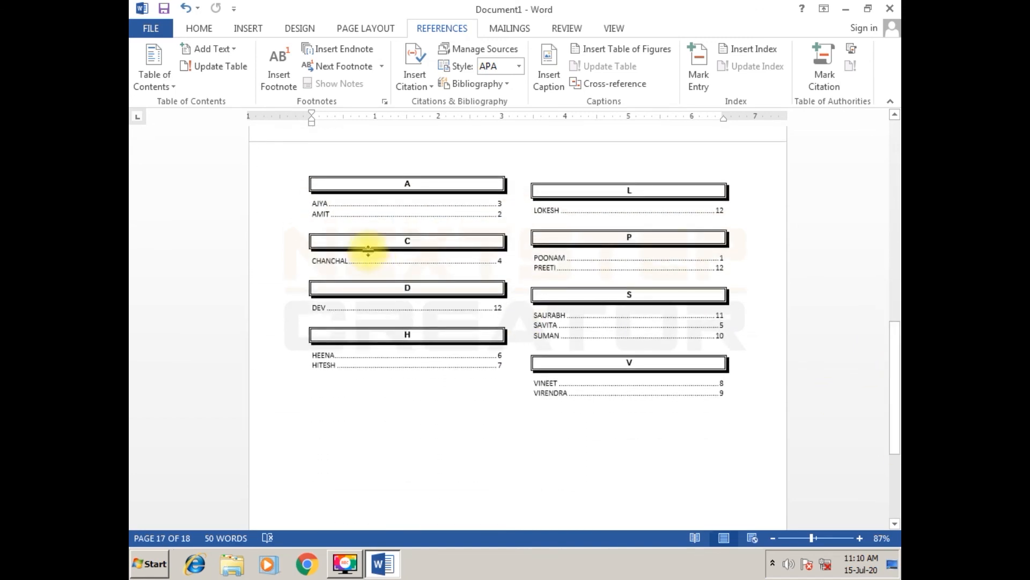
left_click(548, 475)
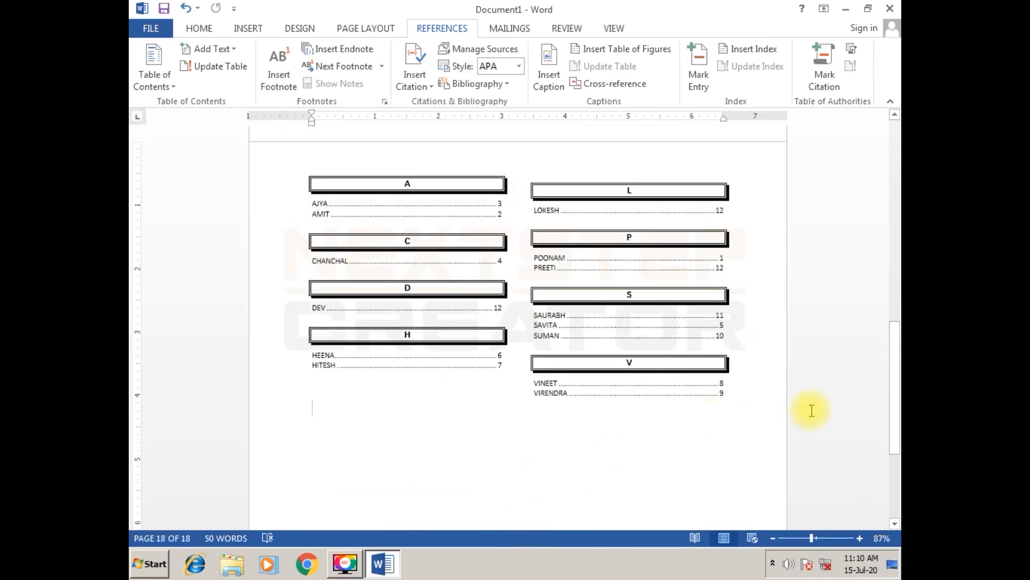